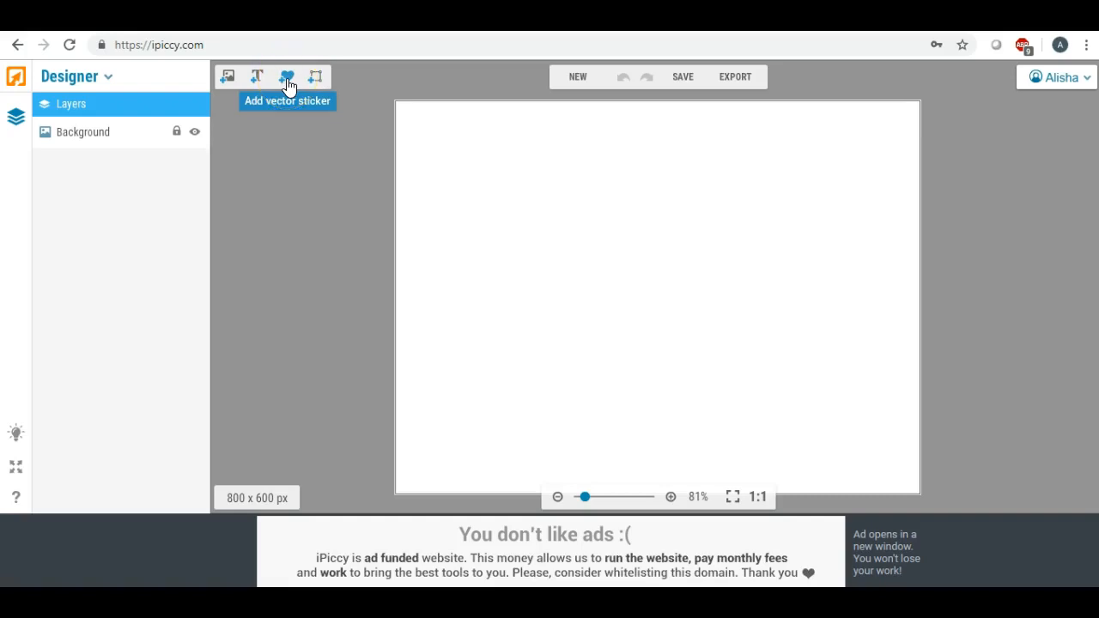
- Place a black Geometric square on the canvas, stretch it into a wide rectangle and shift it toward center
{"action": "left_click", "coordinate": [288, 81]}
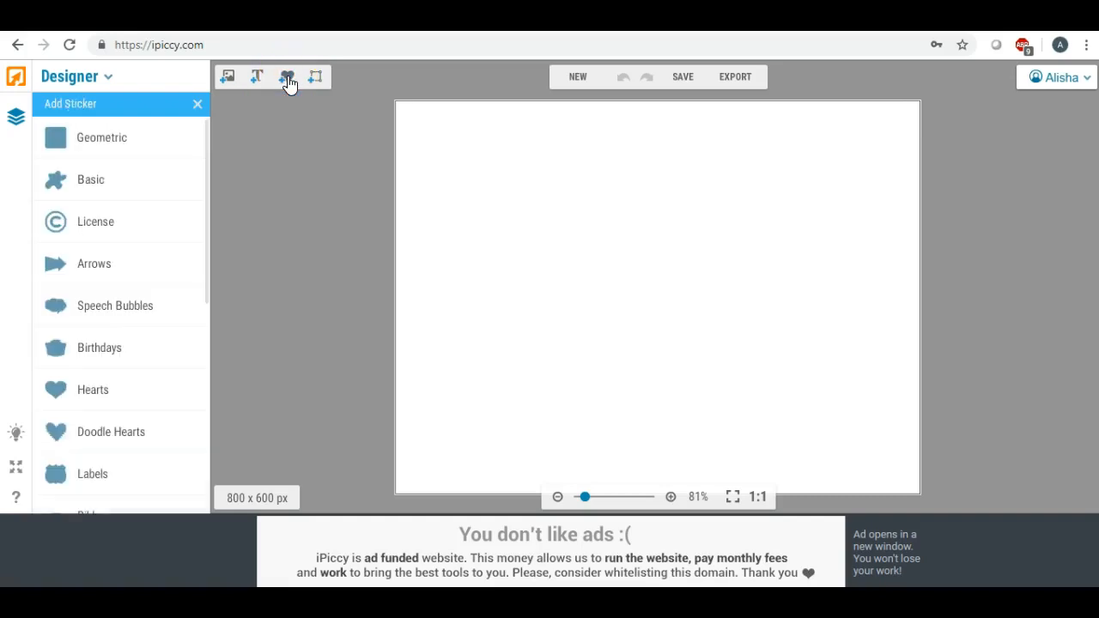
{"action": "left_click", "coordinate": [159, 139]}
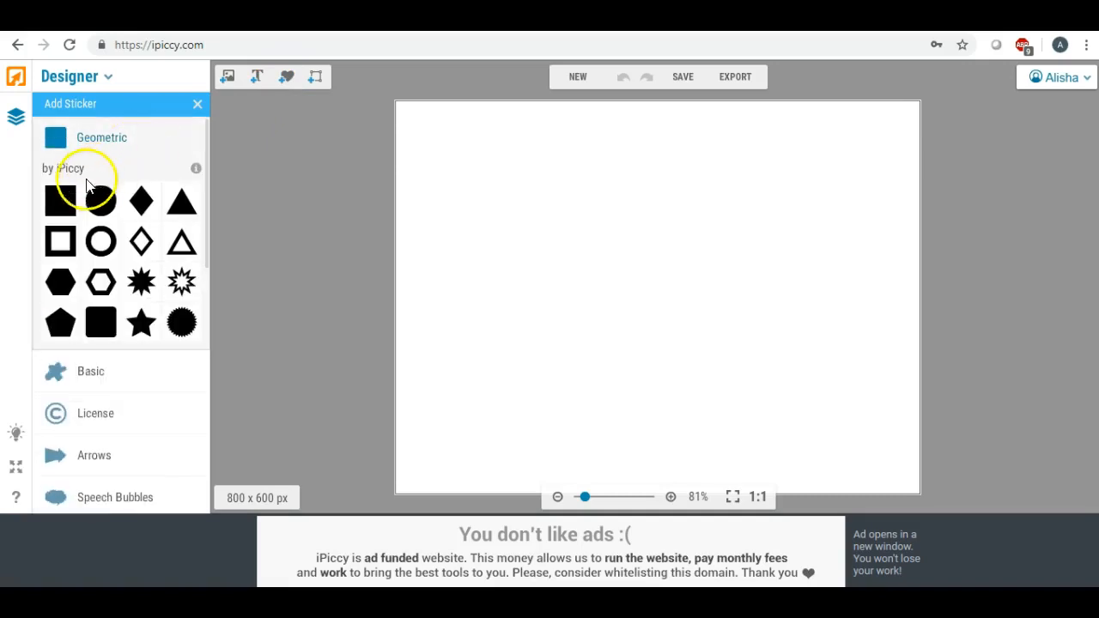
{"action": "left_click_drag", "start_coordinate": [64, 202], "coordinate": [482, 365]}
{"action": "left_click_drag", "start_coordinate": [510, 287], "coordinate": [790, 273]}
{"action": "left_click", "coordinate": [638, 271]}
{"action": "left_click_drag", "start_coordinate": [638, 270], "coordinate": [671, 271]}
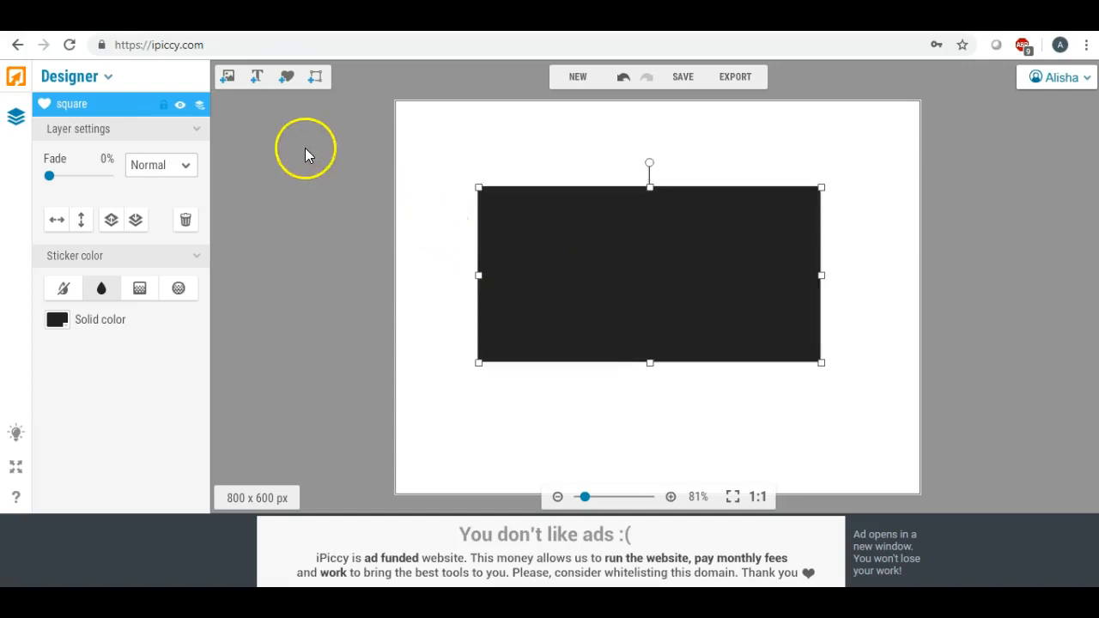
- Add a second Geometric square and set its solid color to white FFFFFF
{"action": "left_click", "coordinate": [286, 76]}
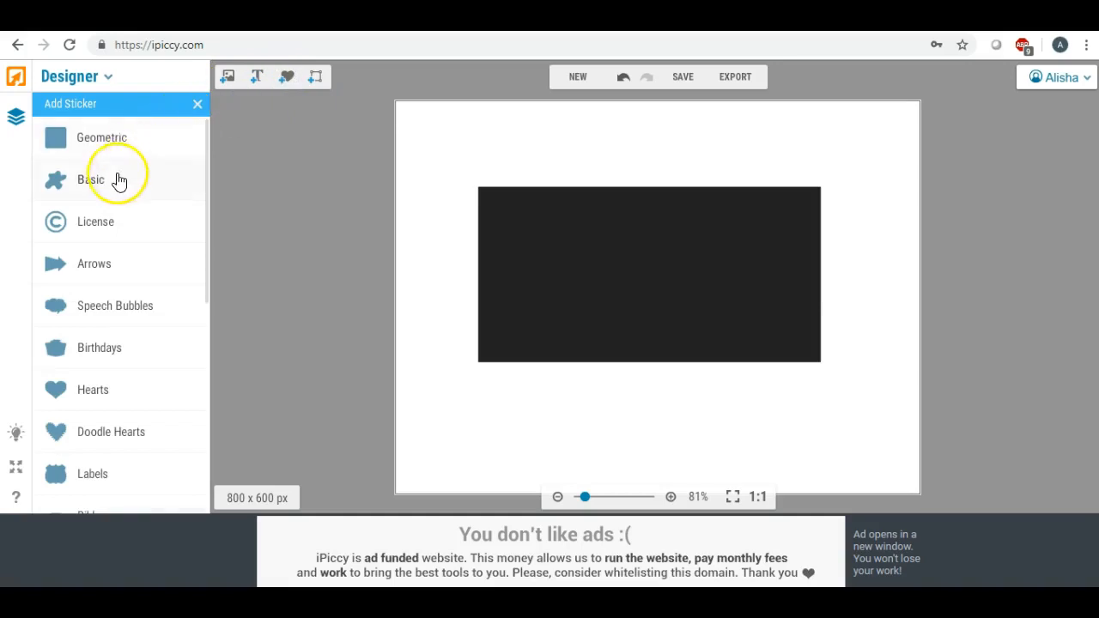
{"action": "left_click", "coordinate": [116, 140]}
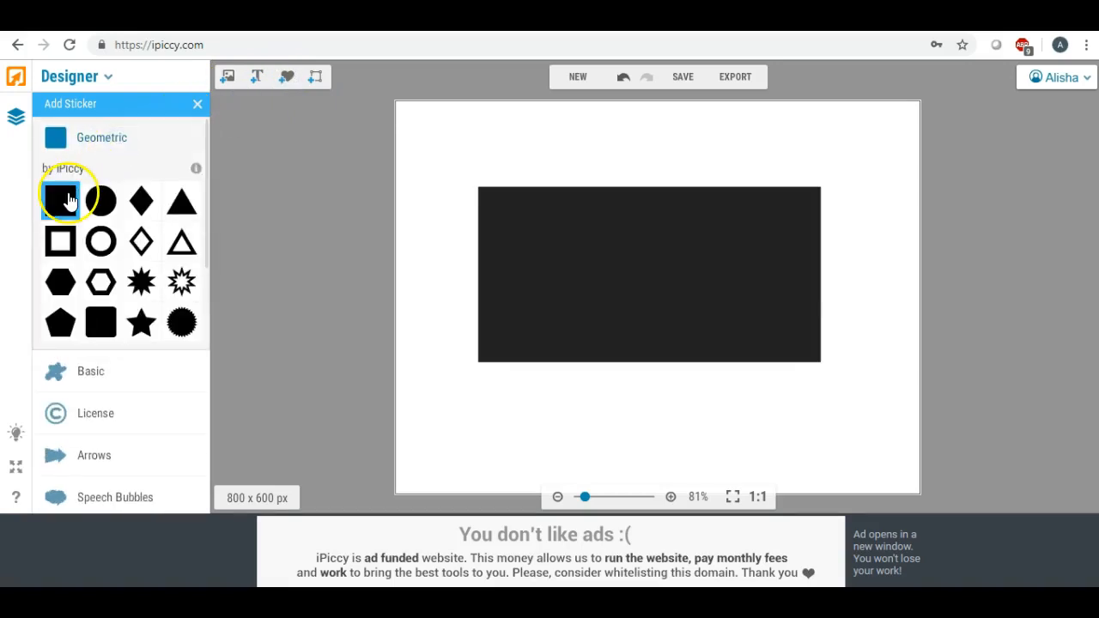
{"action": "left_click_drag", "start_coordinate": [69, 199], "coordinate": [405, 182]}
{"action": "right_click", "coordinate": [413, 181]}
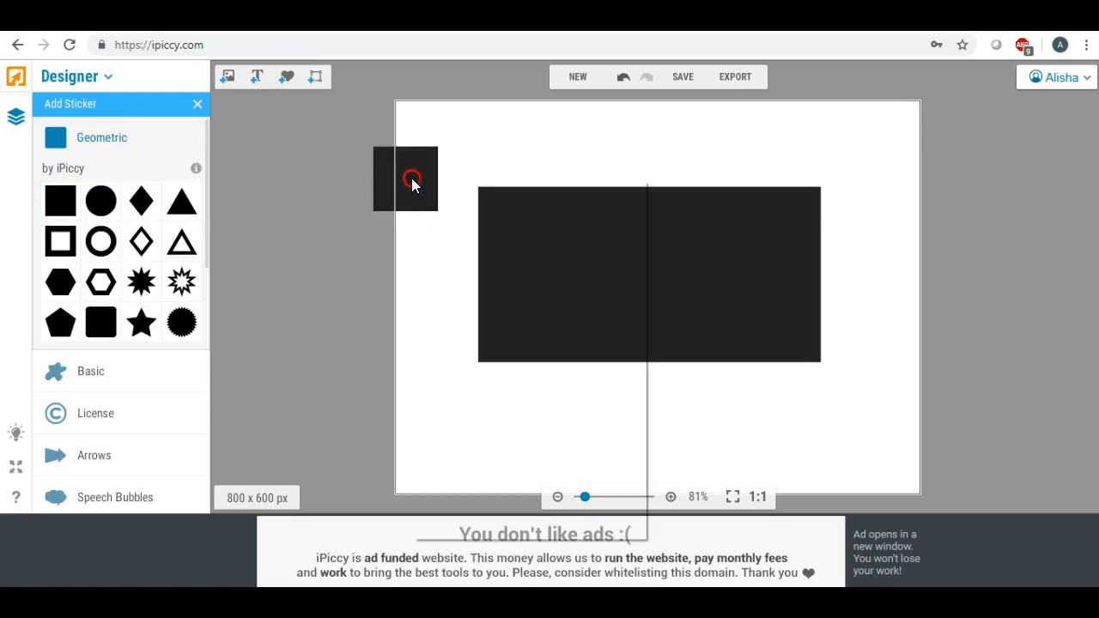
{"action": "left_click", "coordinate": [57, 319]}
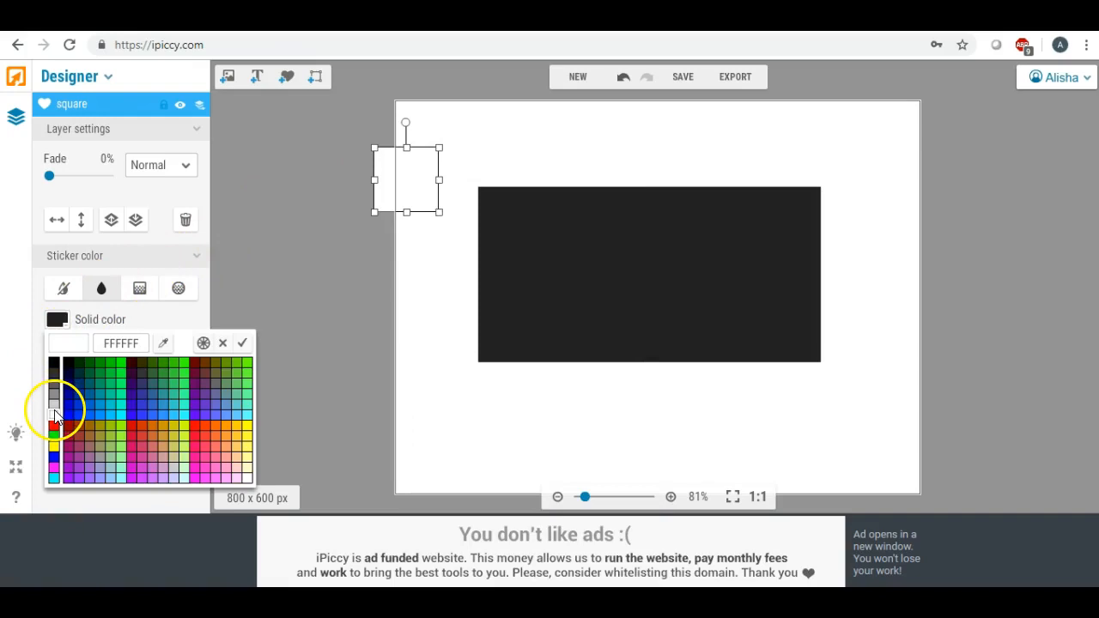
{"action": "left_click", "coordinate": [55, 419]}
- Stretch the white square over the black rectangle's interior, leaving a thin black frame
{"action": "left_click_drag", "start_coordinate": [420, 171], "coordinate": [529, 215]}
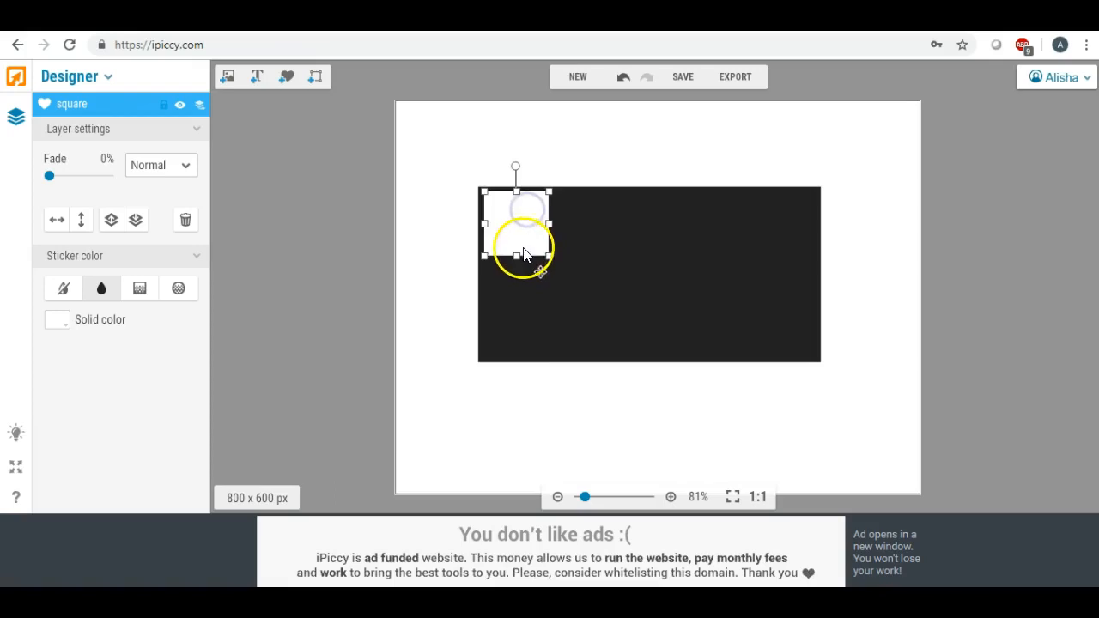
{"action": "left_click_drag", "start_coordinate": [518, 254], "coordinate": [523, 359]}
{"action": "left_click_drag", "start_coordinate": [548, 276], "coordinate": [817, 275]}
{"action": "left_click_drag", "start_coordinate": [484, 273], "coordinate": [484, 275]}
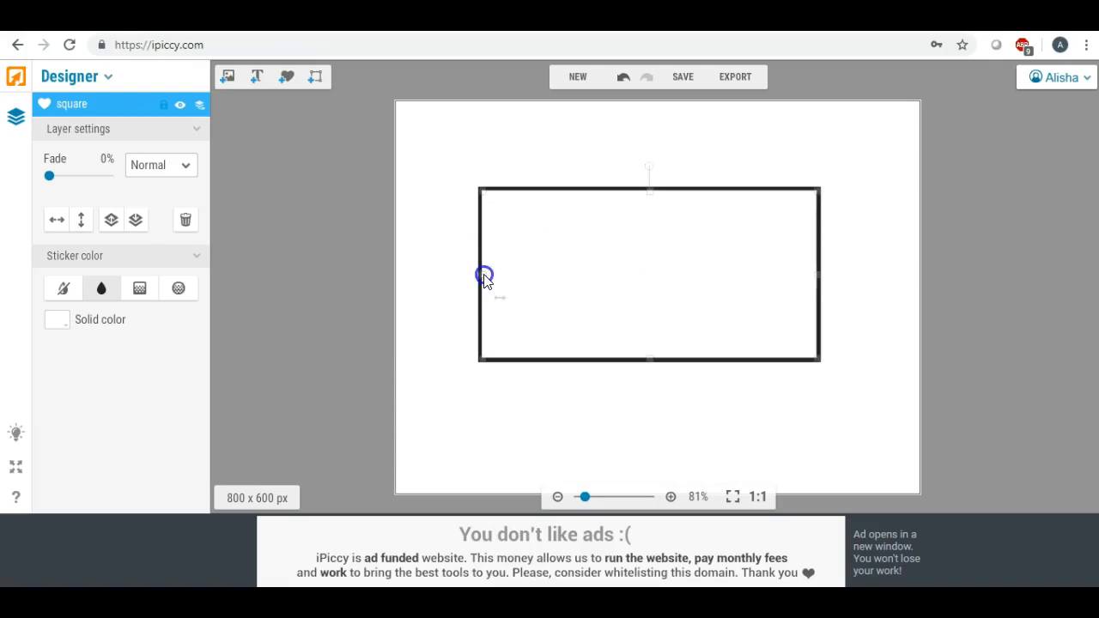
{"action": "left_click", "coordinate": [449, 273]}
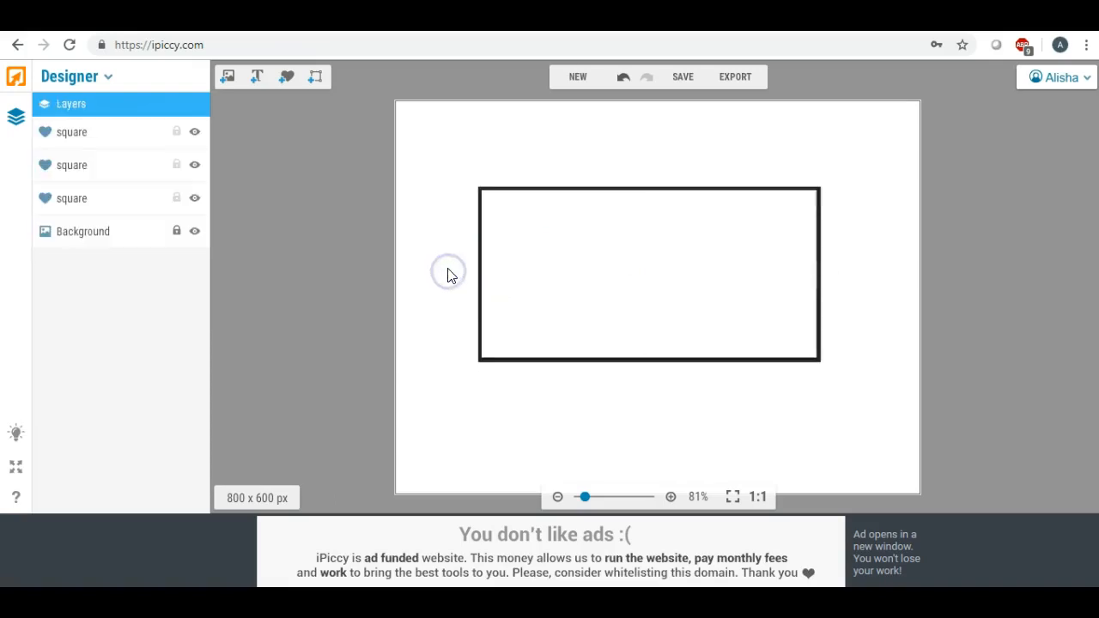
{"action": "left_click", "coordinate": [636, 240]}
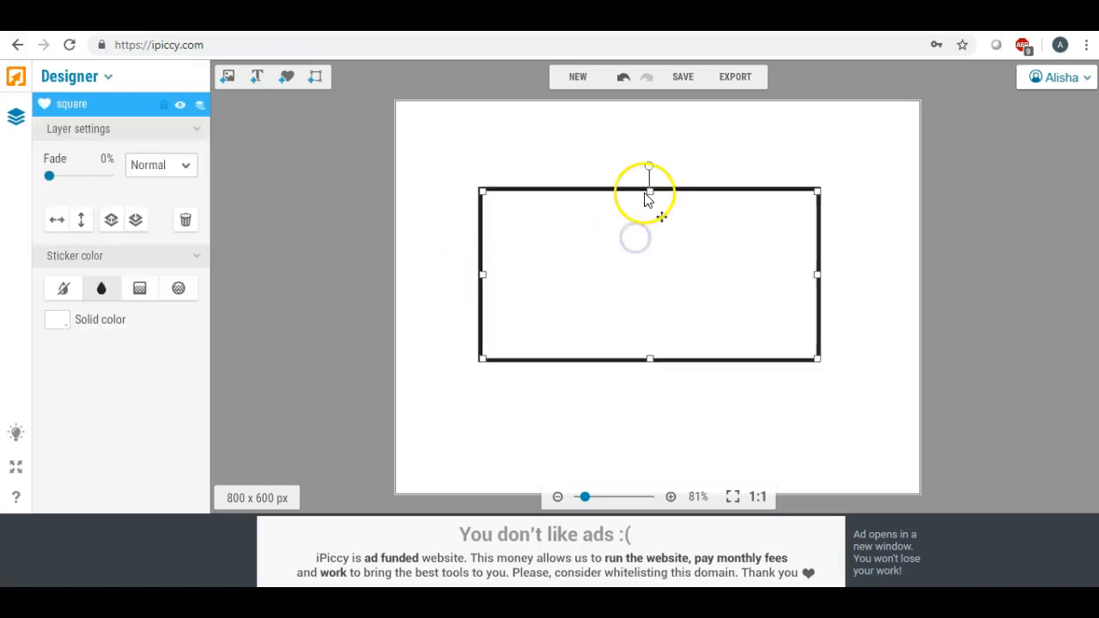
{"action": "left_click_drag", "start_coordinate": [649, 192], "coordinate": [649, 194]}
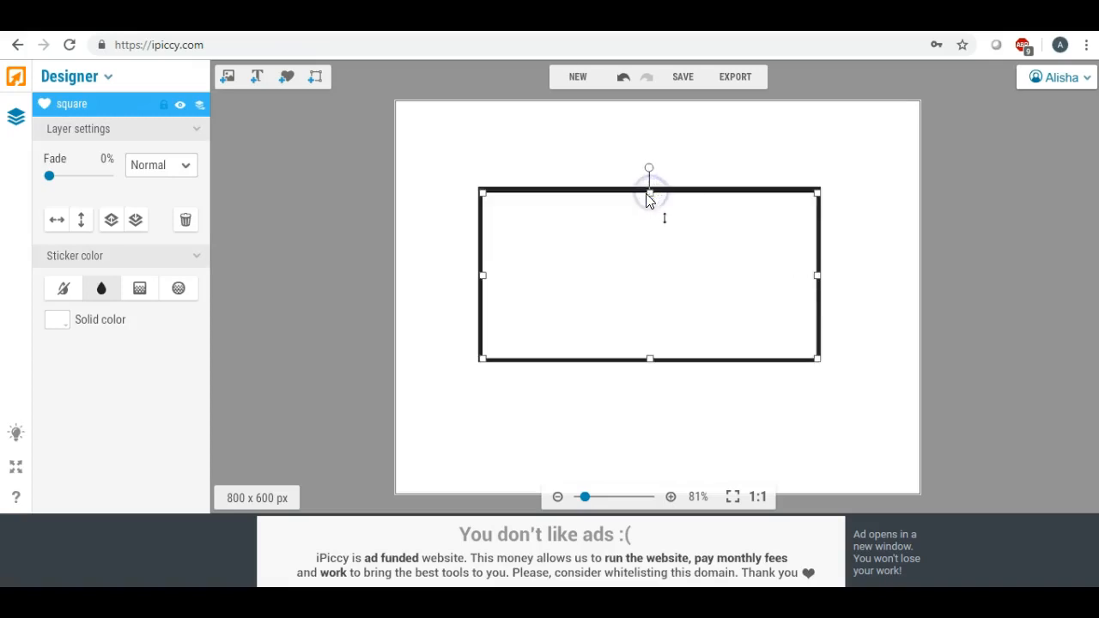
{"action": "left_click_drag", "start_coordinate": [650, 192], "coordinate": [650, 191]}
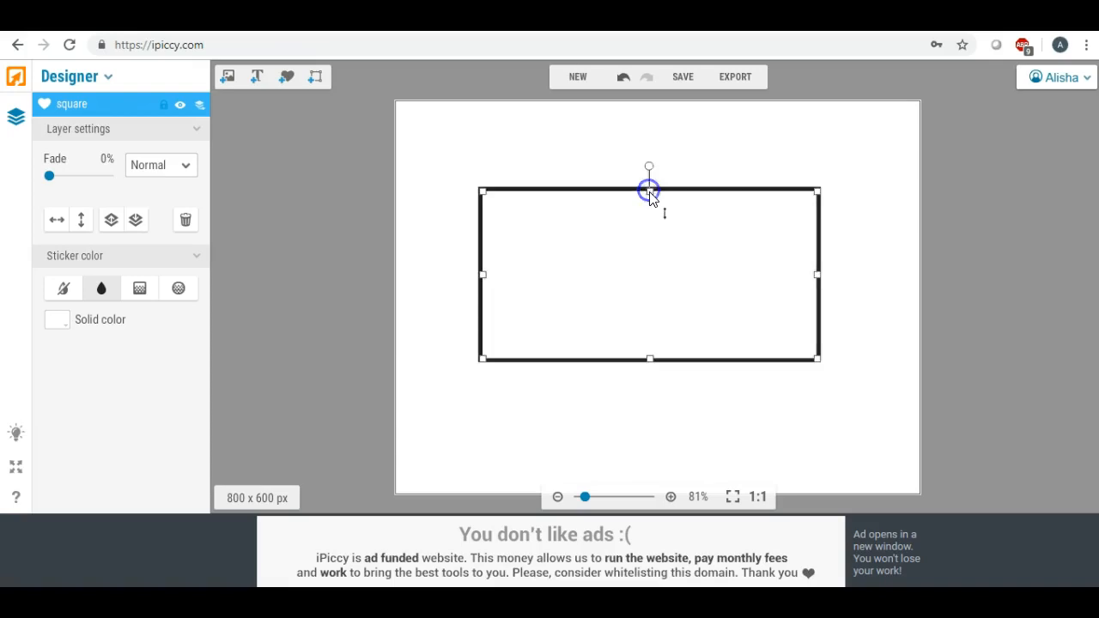
{"action": "left_click", "coordinate": [438, 259]}
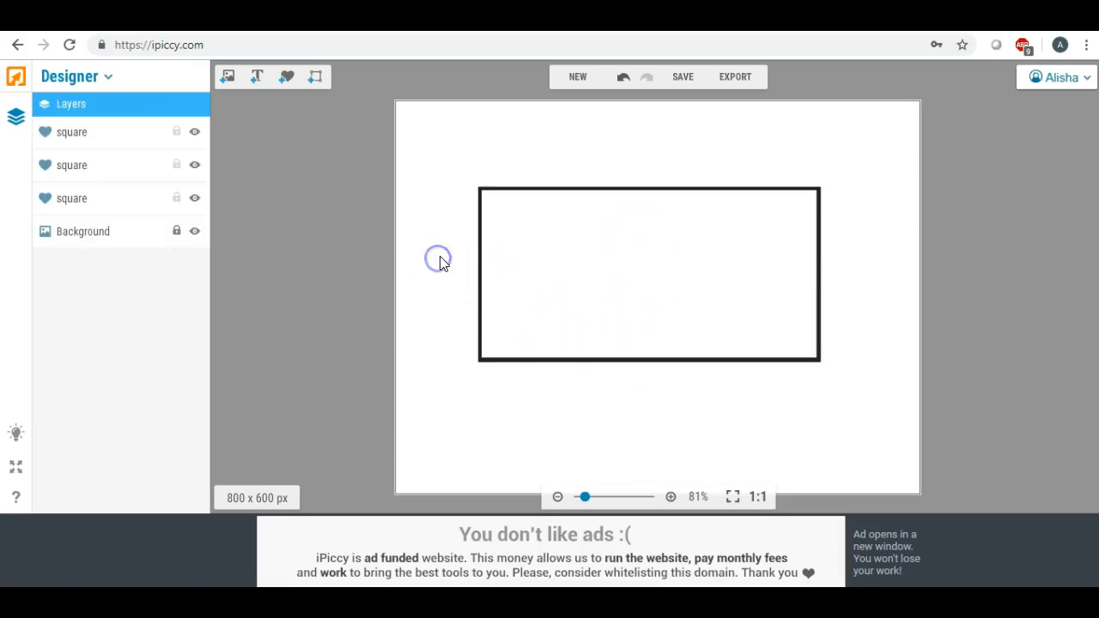
{"action": "left_click", "coordinate": [565, 267]}
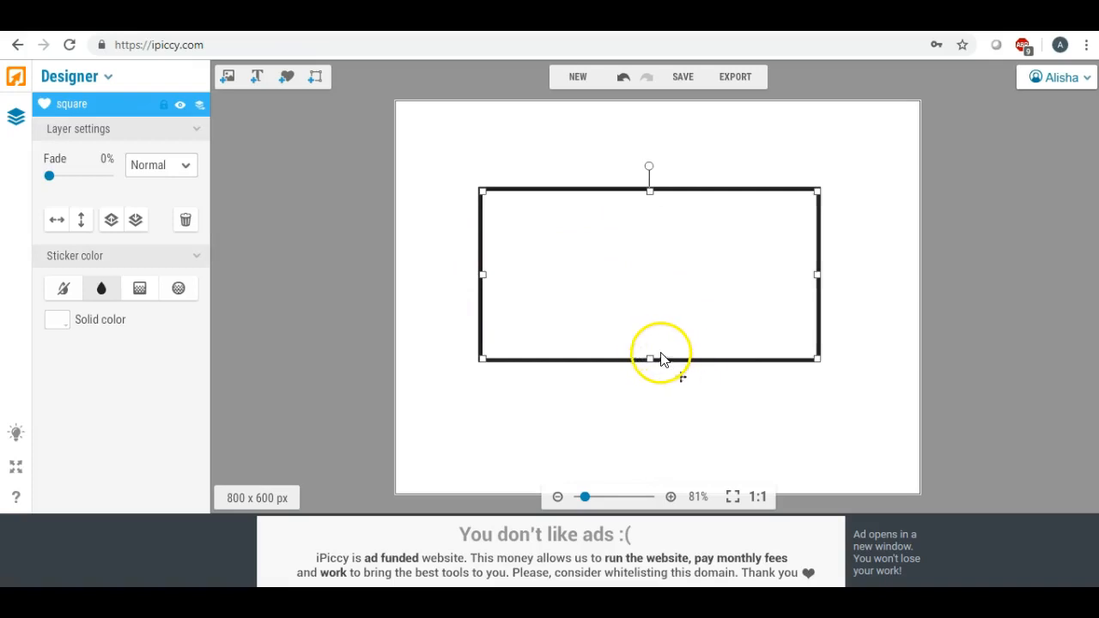
{"action": "left_click_drag", "start_coordinate": [652, 357], "coordinate": [652, 358]}
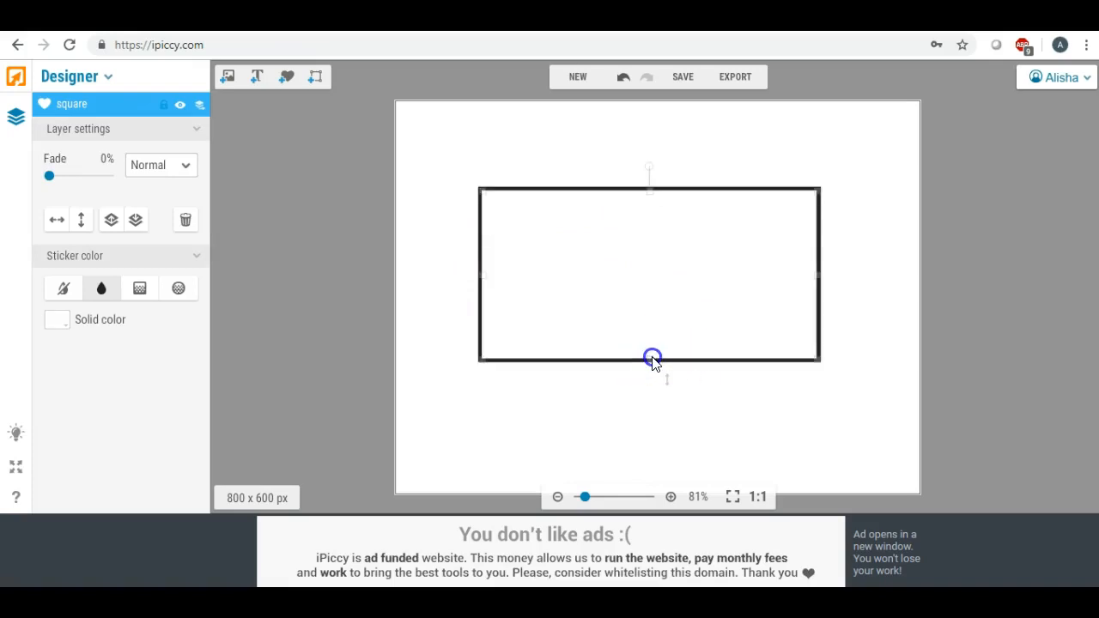
{"action": "left_click_drag", "start_coordinate": [652, 359], "coordinate": [652, 359]}
{"action": "left_click", "coordinate": [640, 389]}
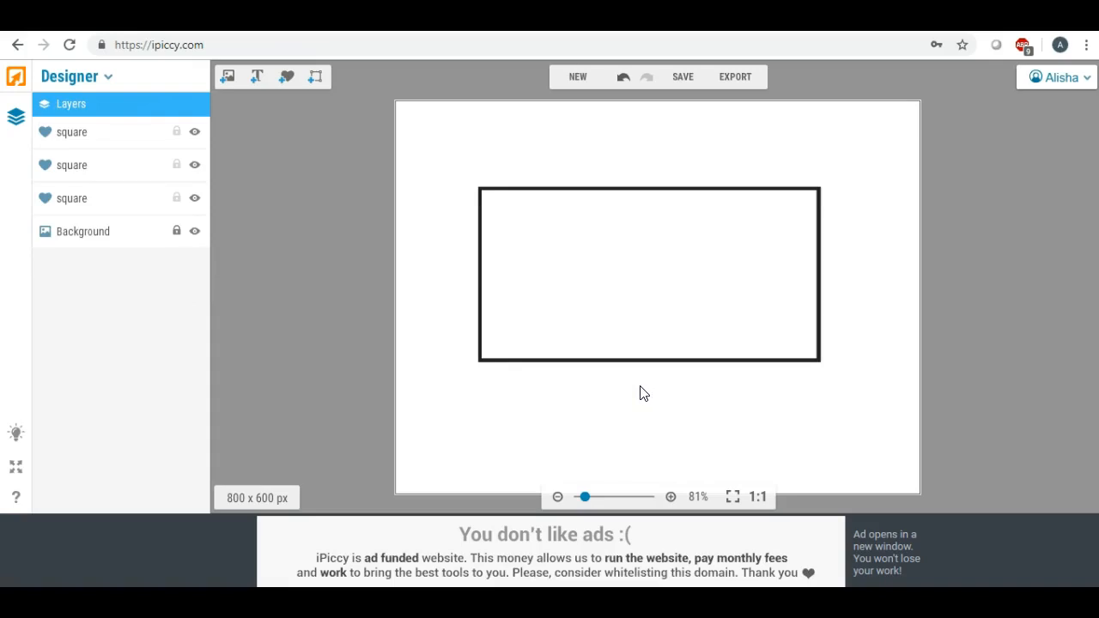
- Flatten the design into the Editor and frame a 611 x 360 crop box around the black outline
{"action": "left_click", "coordinate": [739, 78]}
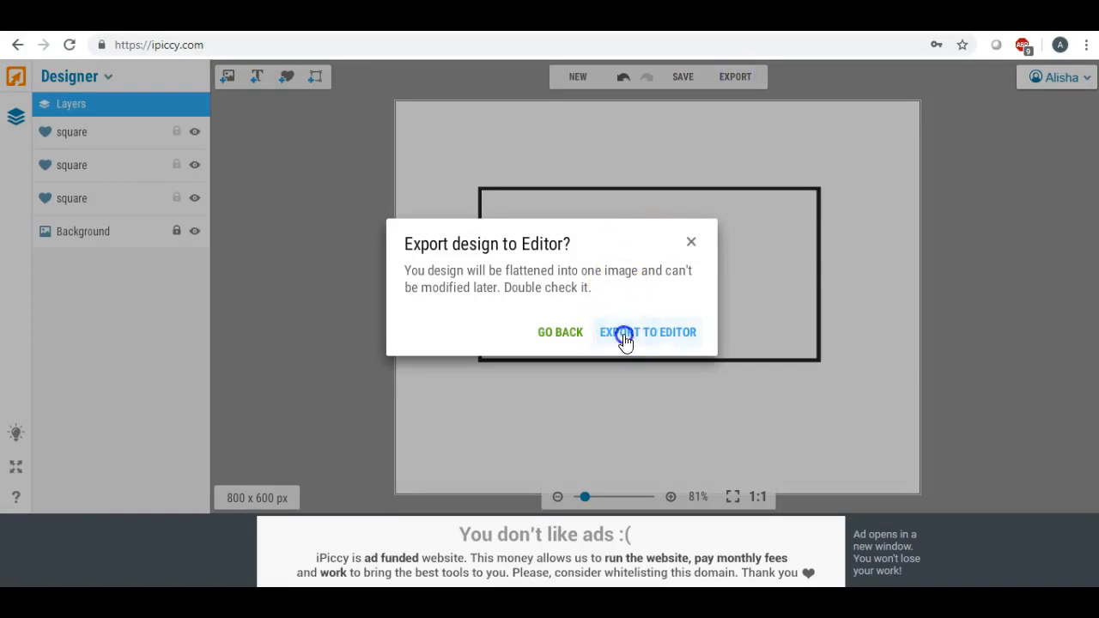
{"action": "left_click", "coordinate": [623, 334]}
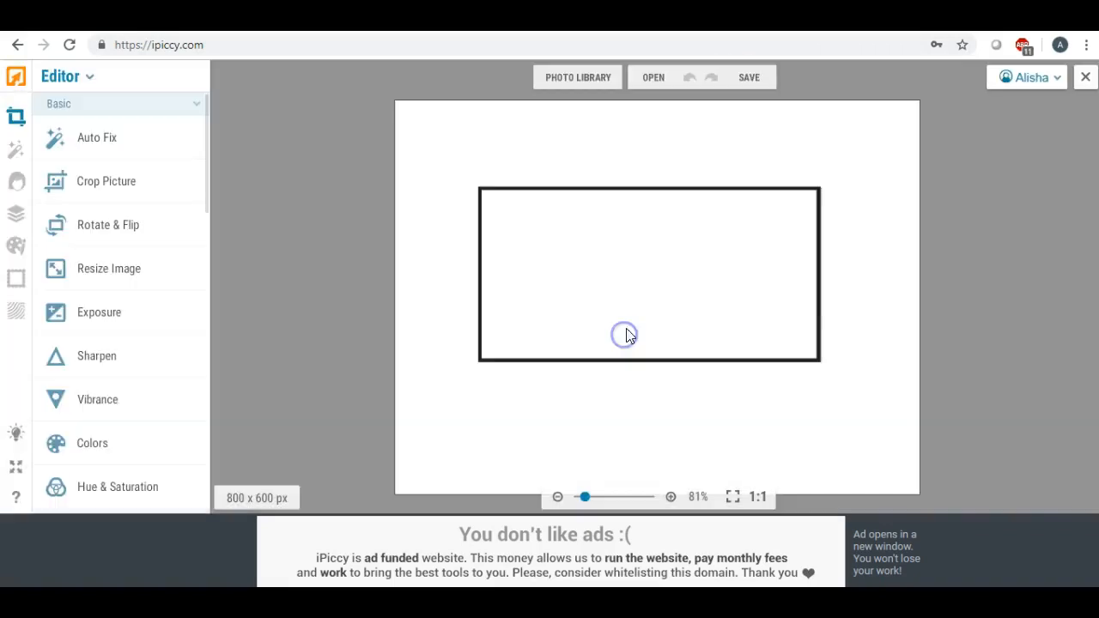
{"action": "left_click", "coordinate": [142, 181]}
{"action": "left_click", "coordinate": [571, 259]}
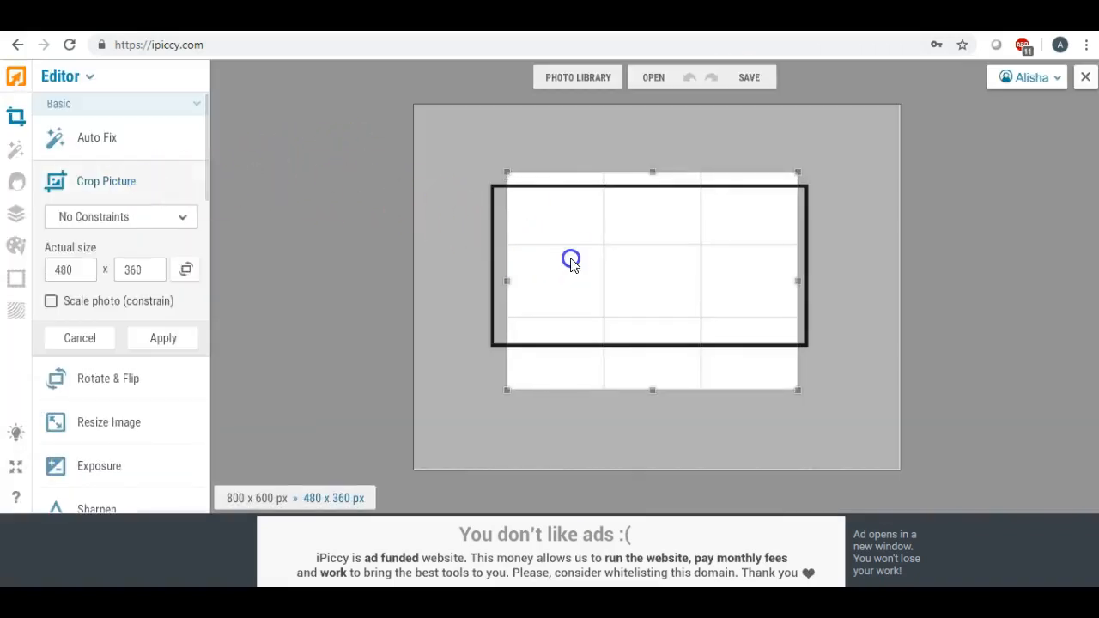
{"action": "left_click_drag", "start_coordinate": [571, 259], "coordinate": [515, 240]}
{"action": "left_click_drag", "start_coordinate": [736, 260], "coordinate": [832, 273]}
{"action": "left_click_drag", "start_coordinate": [447, 263], "coordinate": [463, 262]}
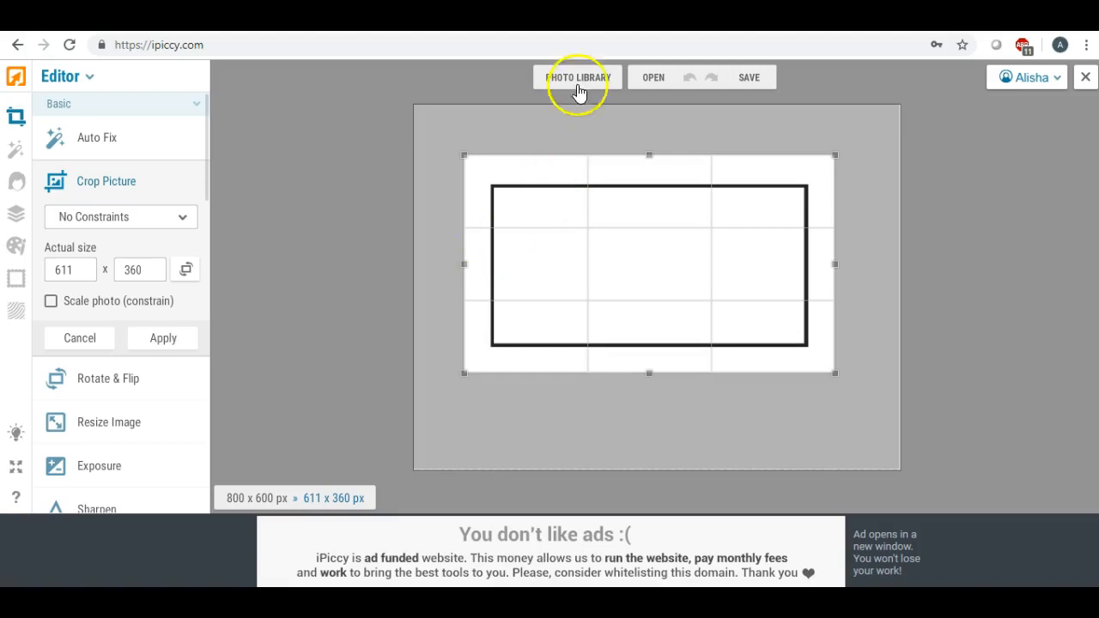
{"action": "left_click", "coordinate": [747, 80]}
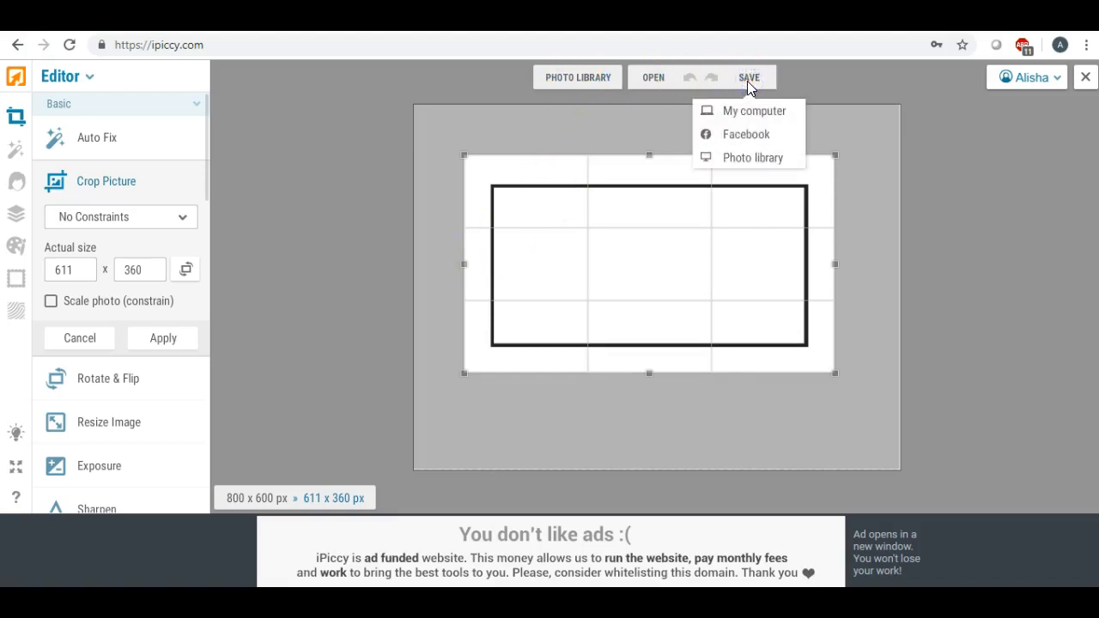
- Apply the 611 x 360 crop and choose Highest quality for saving to the computer
{"action": "left_click", "coordinate": [163, 338]}
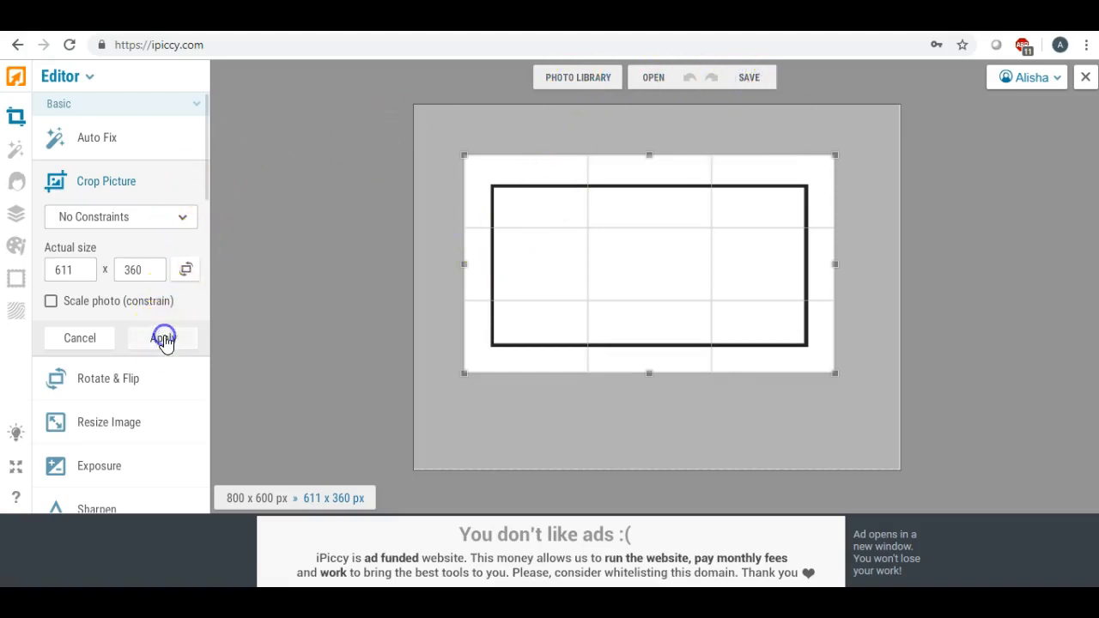
{"action": "left_click", "coordinate": [748, 79]}
{"action": "left_click", "coordinate": [736, 110]}
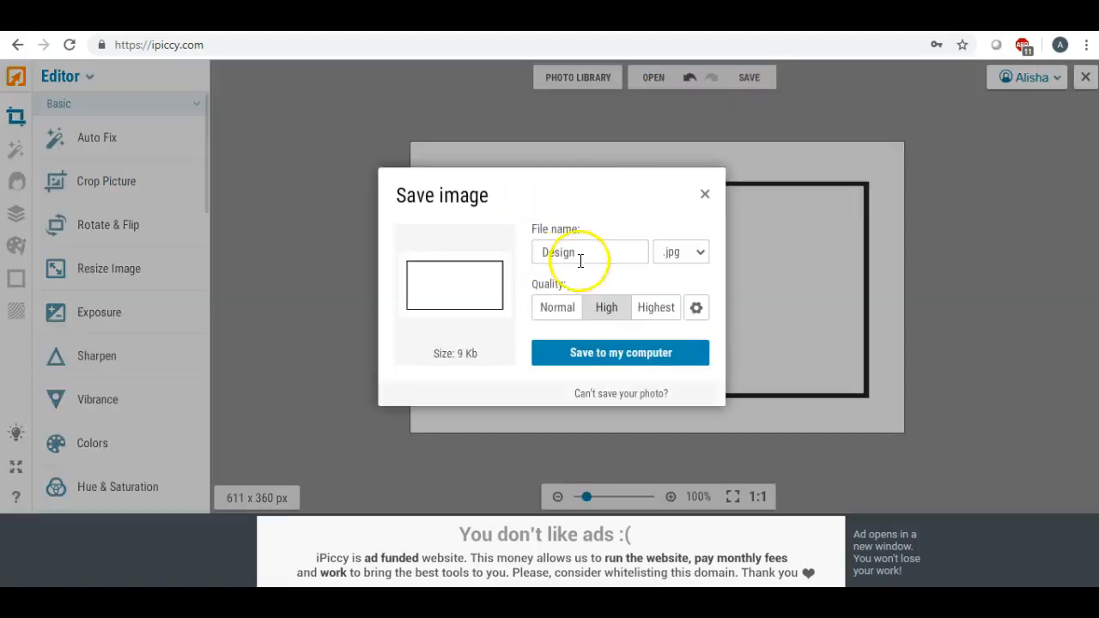
{"action": "left_click", "coordinate": [660, 309]}
- Name the JPG 'cicles' and save it to the Desktop
{"action": "left_click_drag", "start_coordinate": [599, 254], "coordinate": [453, 249]}
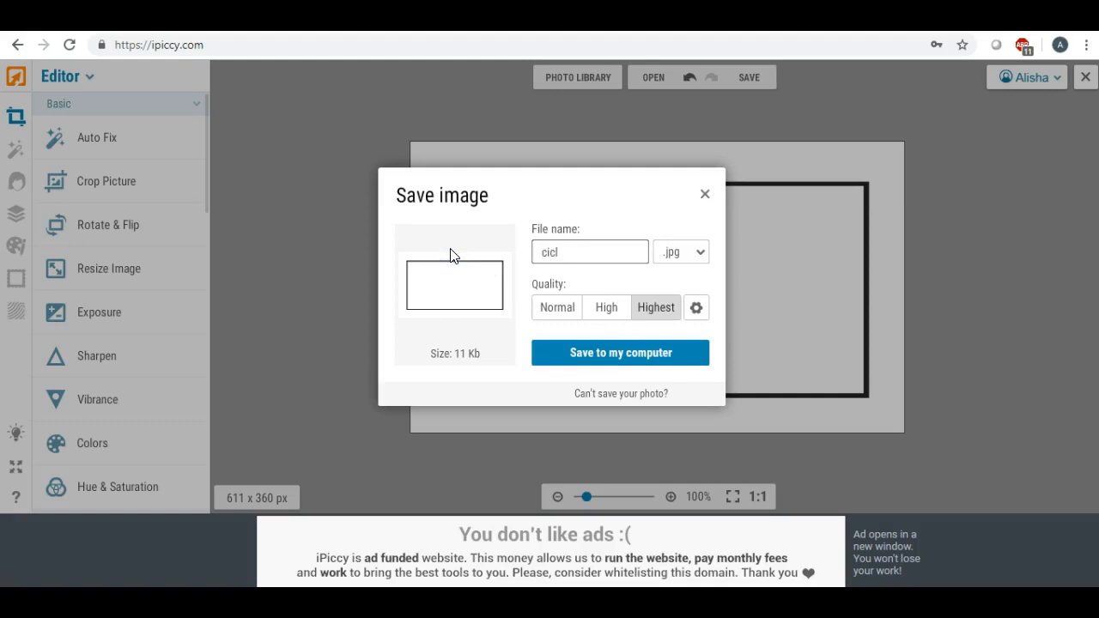
{"action": "left_click", "coordinate": [602, 356]}
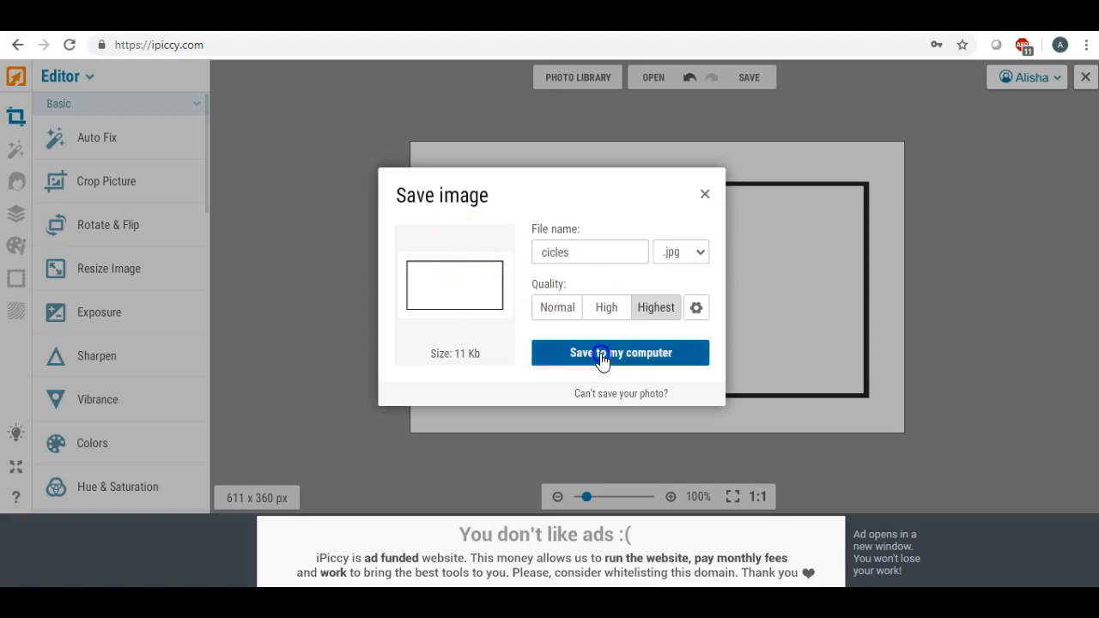
{"action": "left_click_drag", "start_coordinate": [434, 246], "coordinate": [418, 201]}
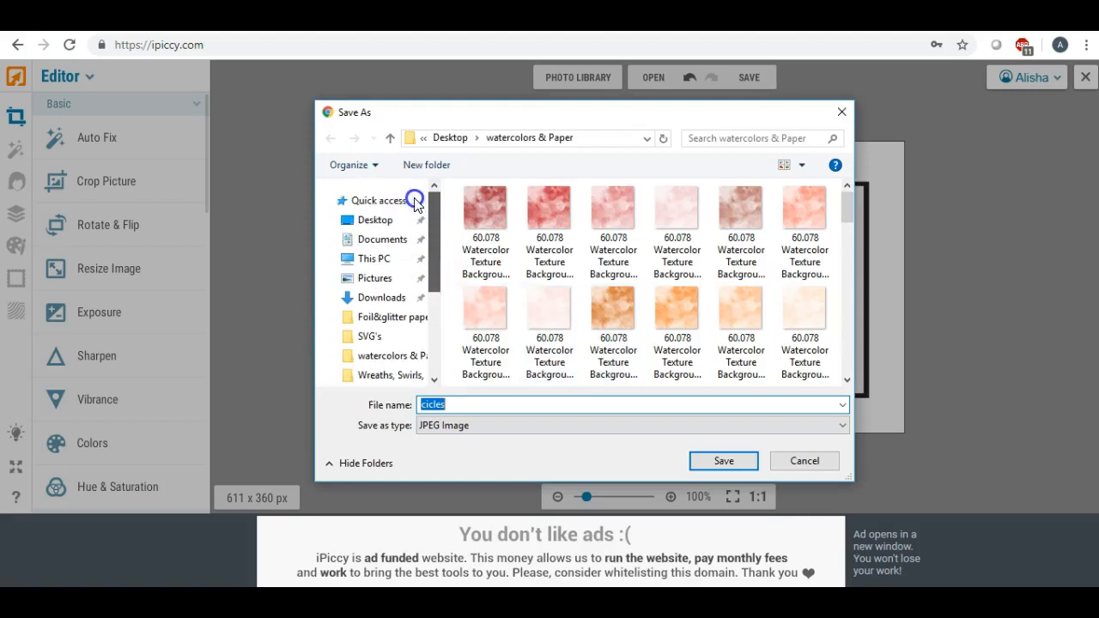
{"action": "left_click", "coordinate": [377, 218]}
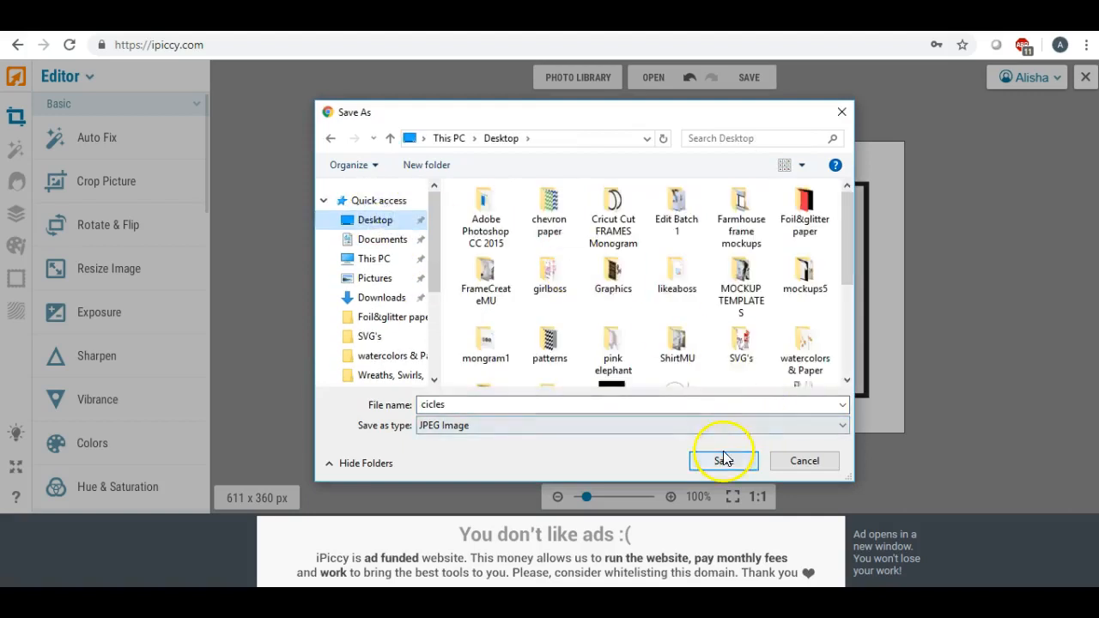
{"action": "left_click", "coordinate": [724, 460]}
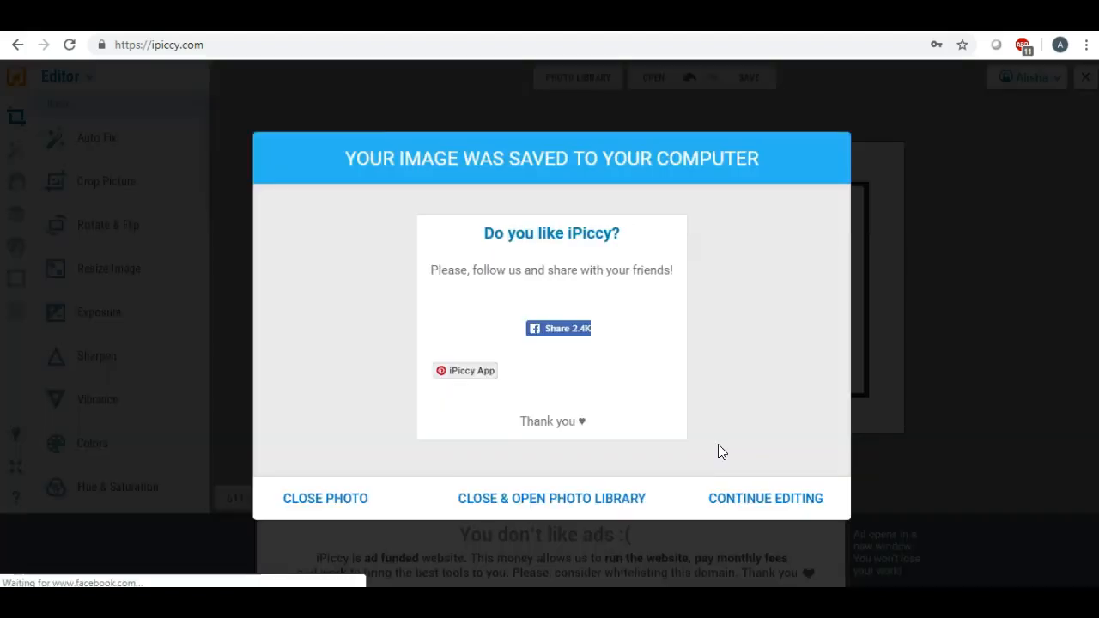
{"action": "left_click", "coordinate": [338, 500]}
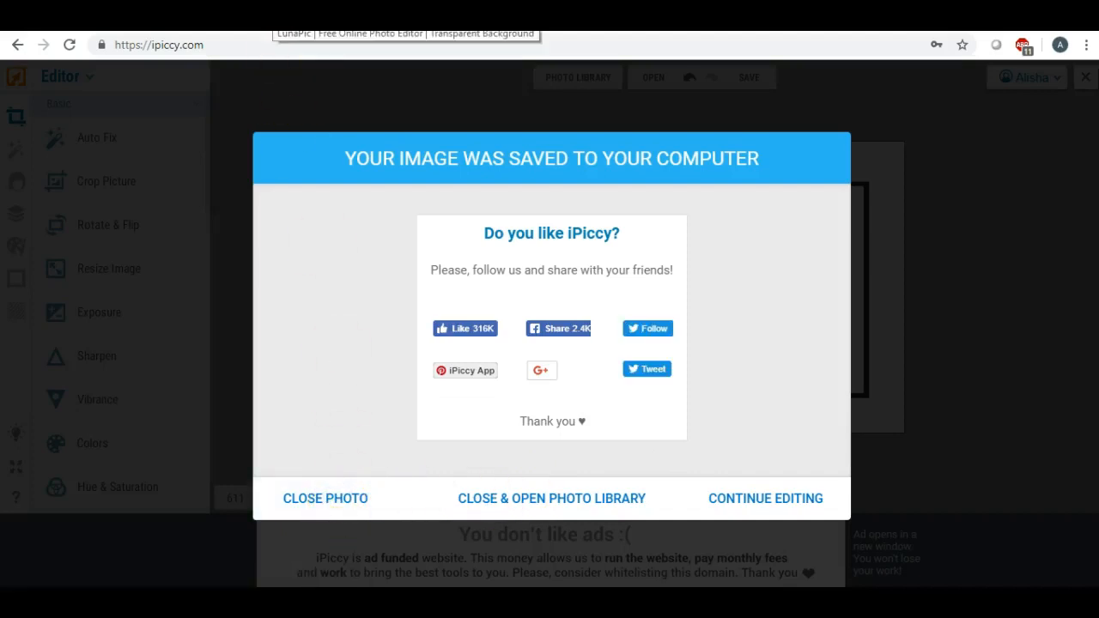
{"action": "left_click", "coordinate": [272, 19]}
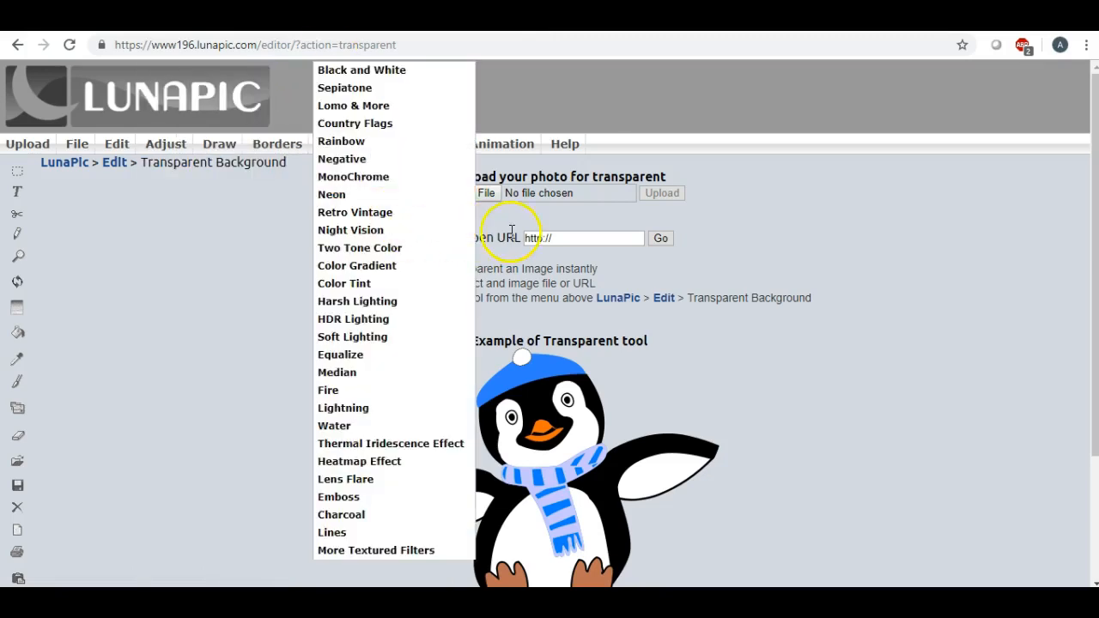
- Upload cicles.jpg from the Desktop into LunaPic's transparent-background tool
{"action": "left_click", "coordinate": [449, 197]}
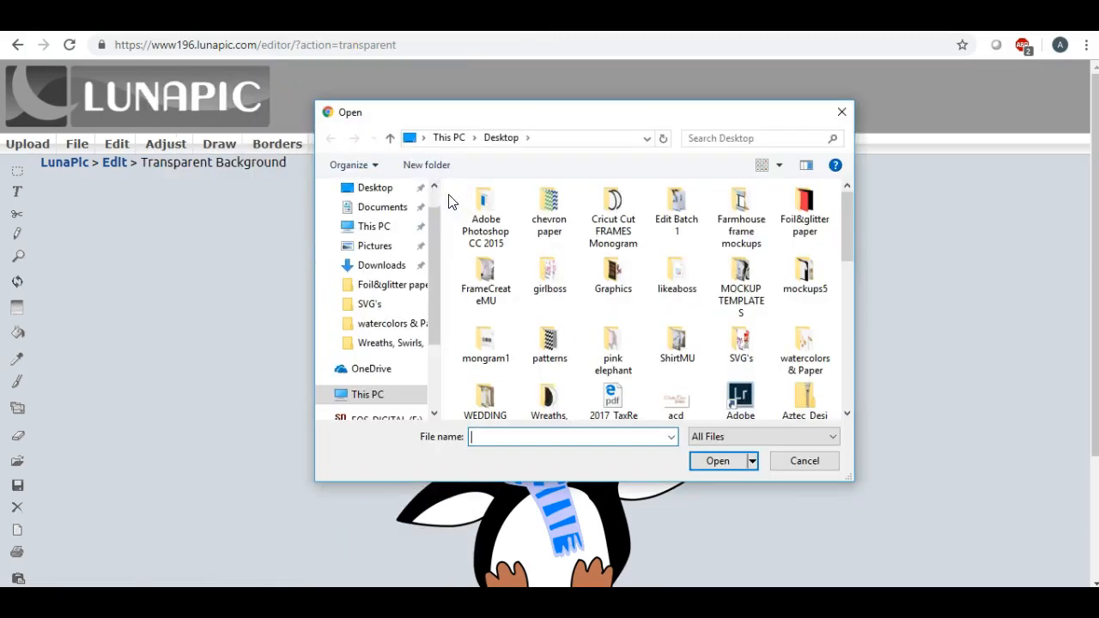
{"action": "left_click_drag", "start_coordinate": [433, 231], "coordinate": [432, 207]}
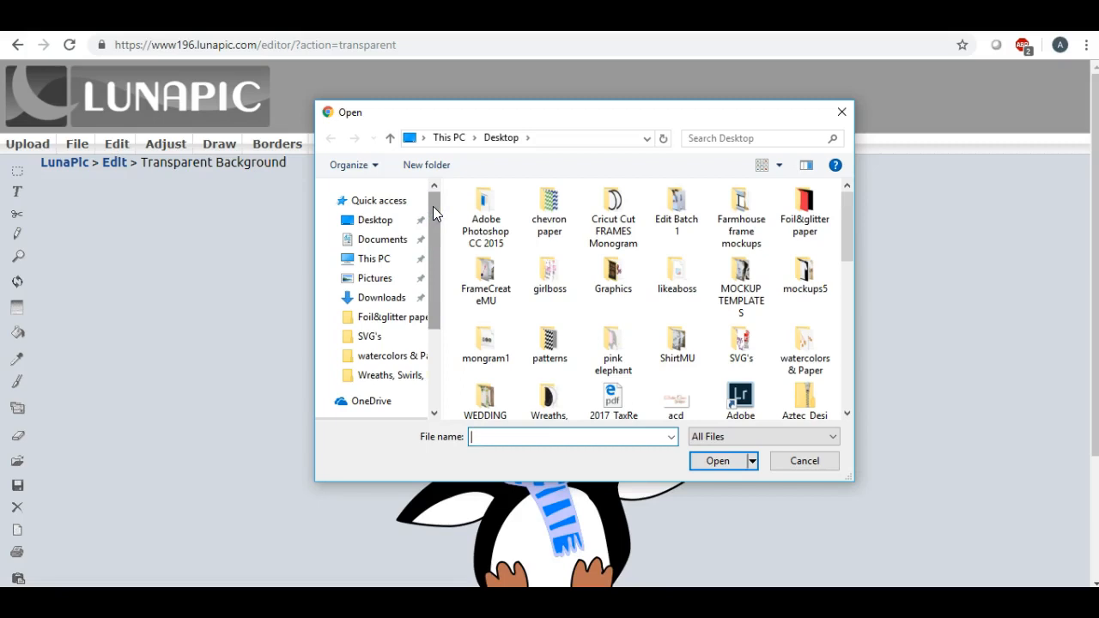
{"action": "left_click", "coordinate": [385, 221]}
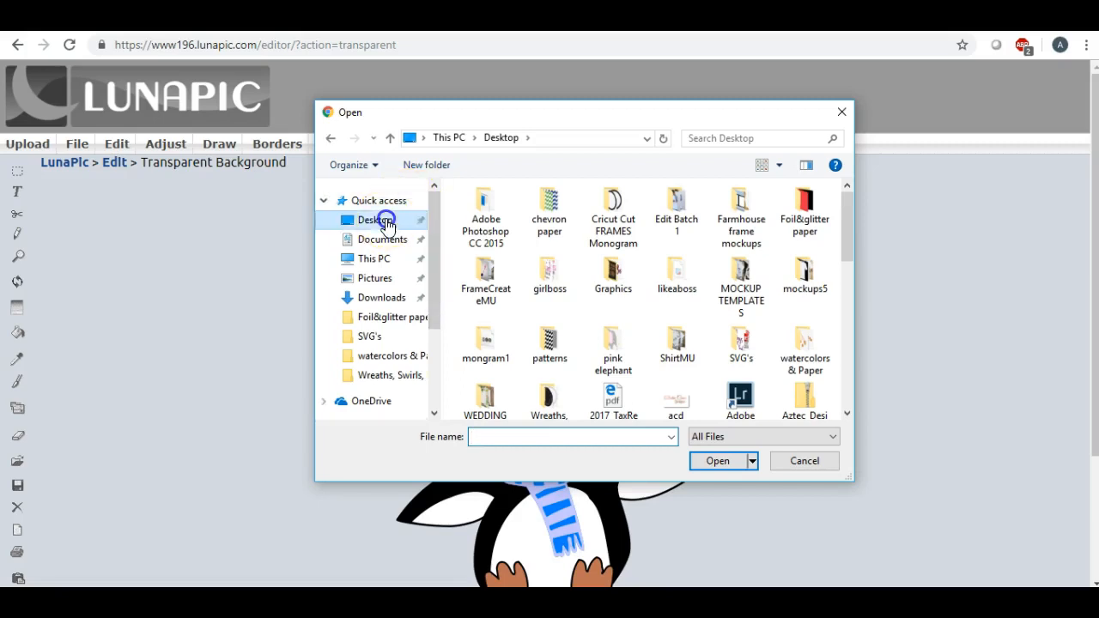
{"action": "scroll", "coordinate": [680, 290], "scroll_direction": "down", "scroll_amount": 5}
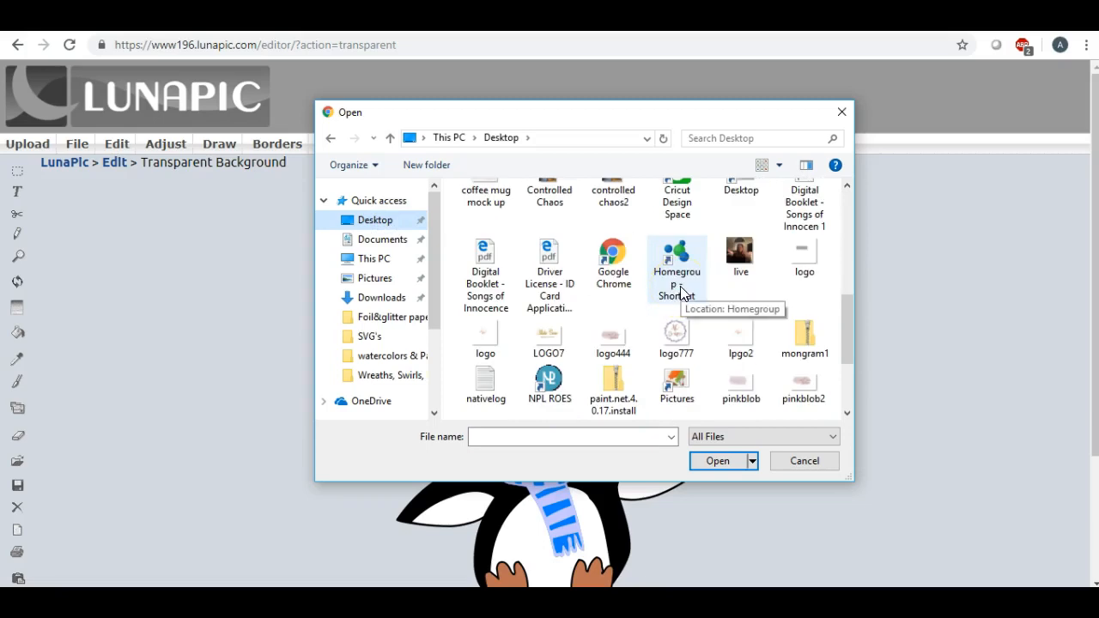
{"action": "left_click", "coordinate": [648, 282]}
{"action": "scroll", "coordinate": [649, 282], "scroll_direction": "up", "scroll_amount": 1}
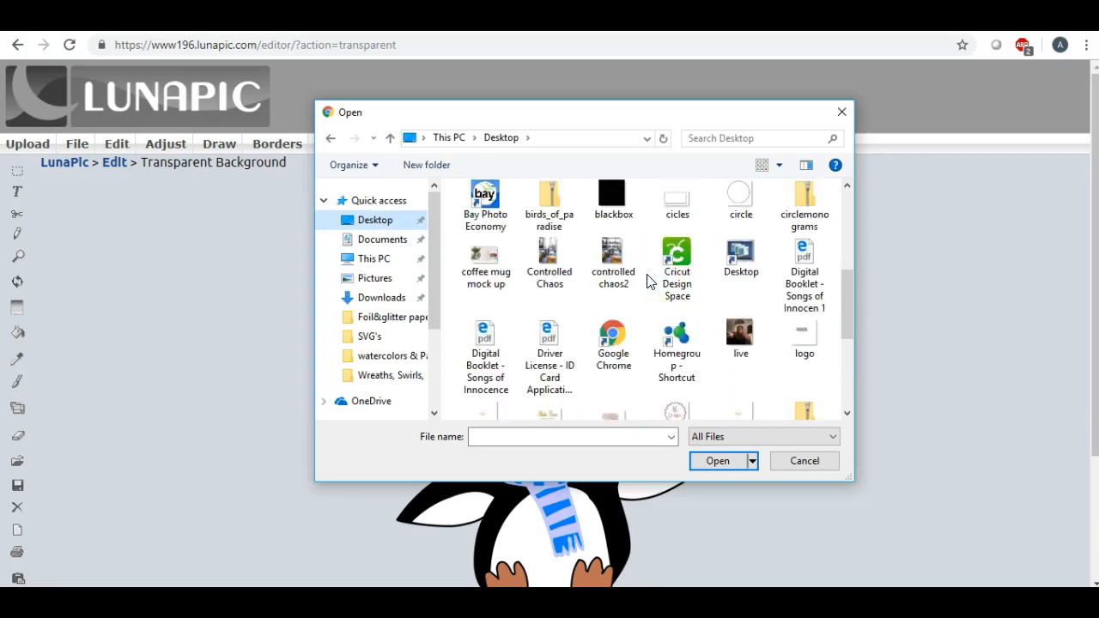
{"action": "left_click", "coordinate": [736, 206]}
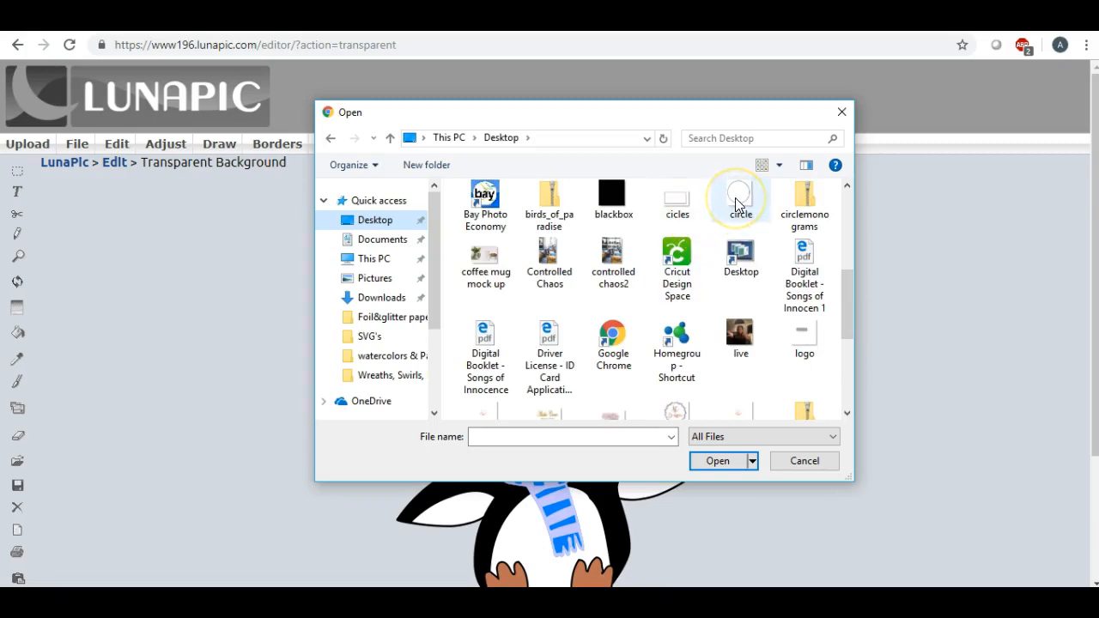
{"action": "double_click", "coordinate": [680, 203]}
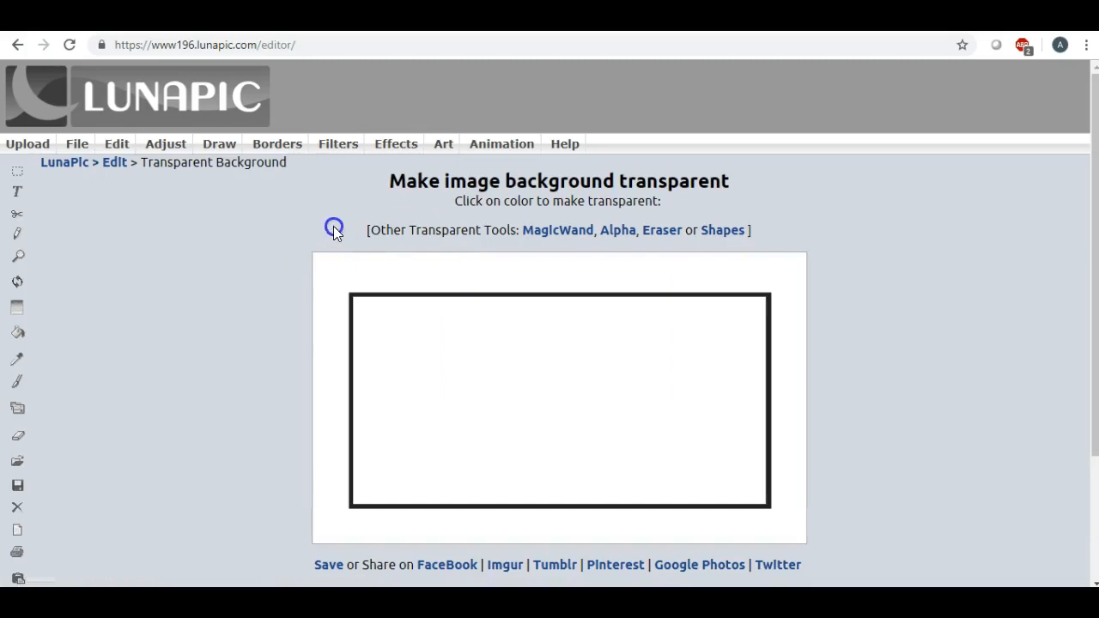
- Make the white areas around and inside the black frame transparent
{"action": "left_click", "coordinate": [348, 277]}
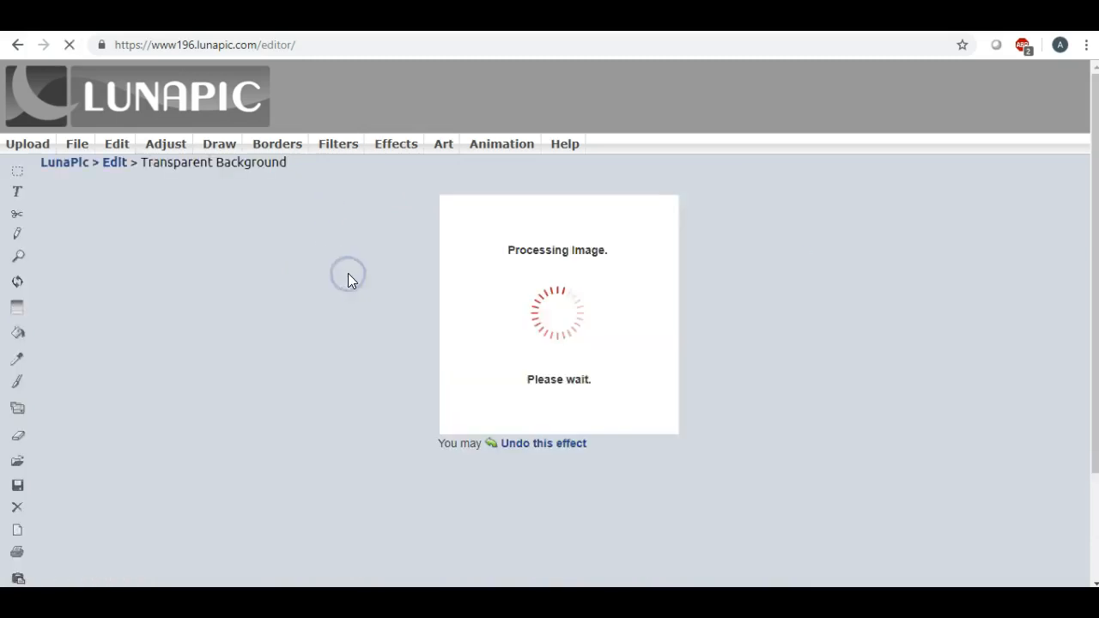
{"action": "scroll", "coordinate": [349, 275], "scroll_direction": "down", "scroll_amount": 3}
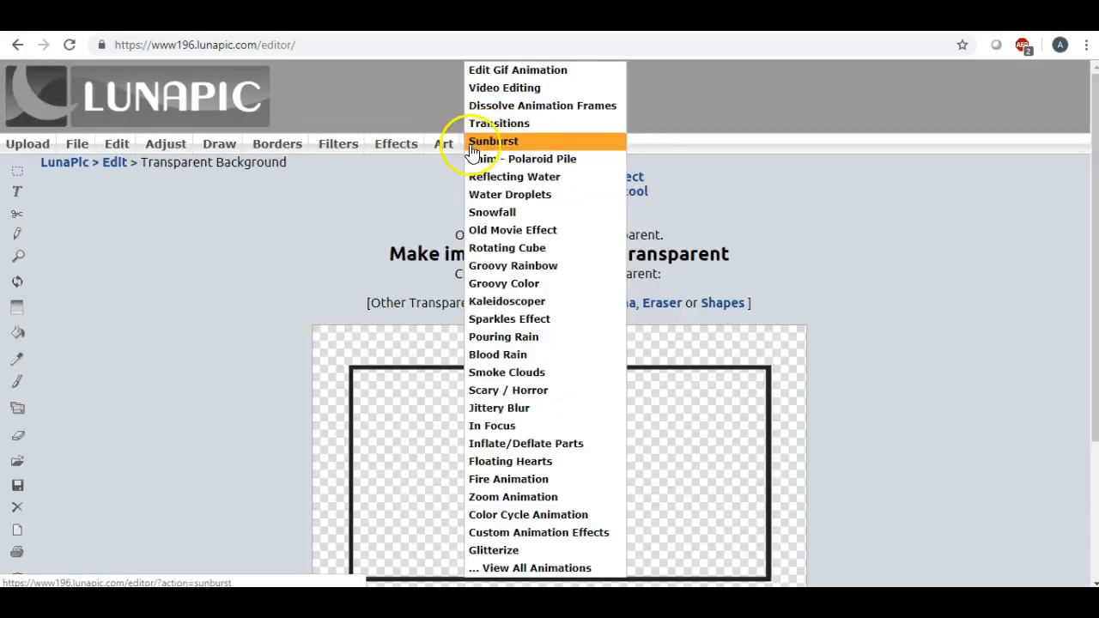
{"action": "mouse_move", "coordinate": [74, 141]}
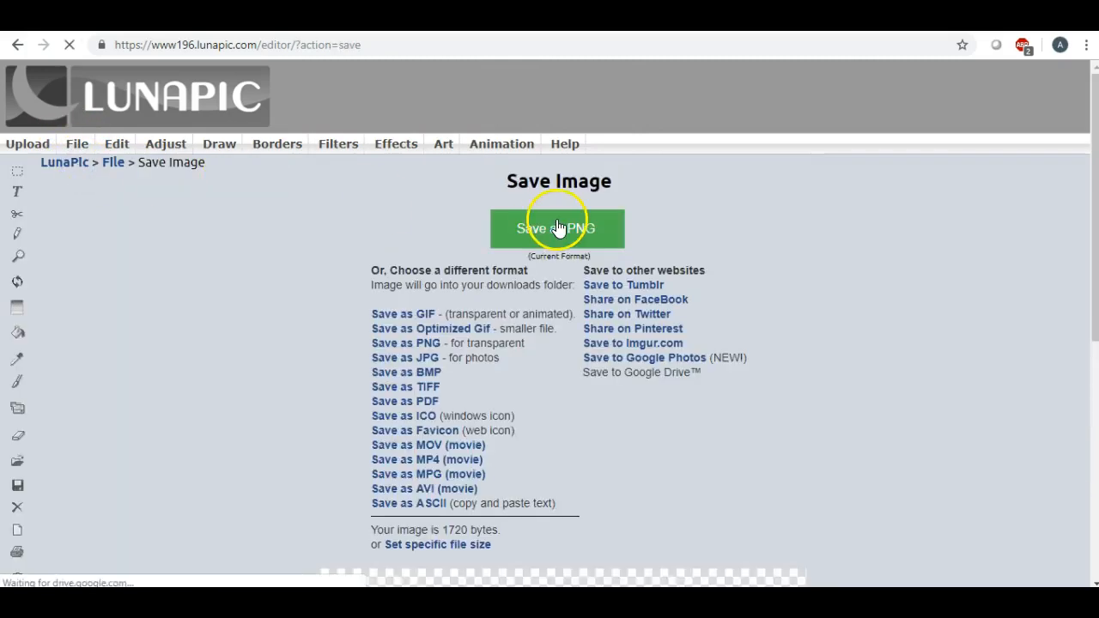
- Download the transparent image as a PNG and open the downloaded file
{"action": "left_click", "coordinate": [556, 230]}
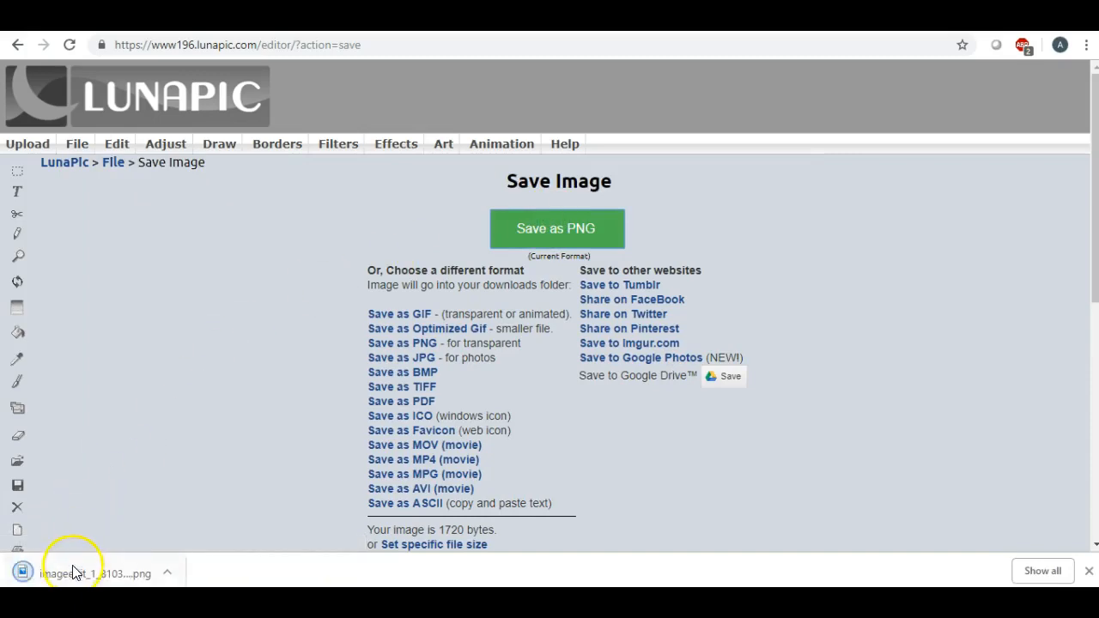
{"action": "left_click", "coordinate": [74, 571]}
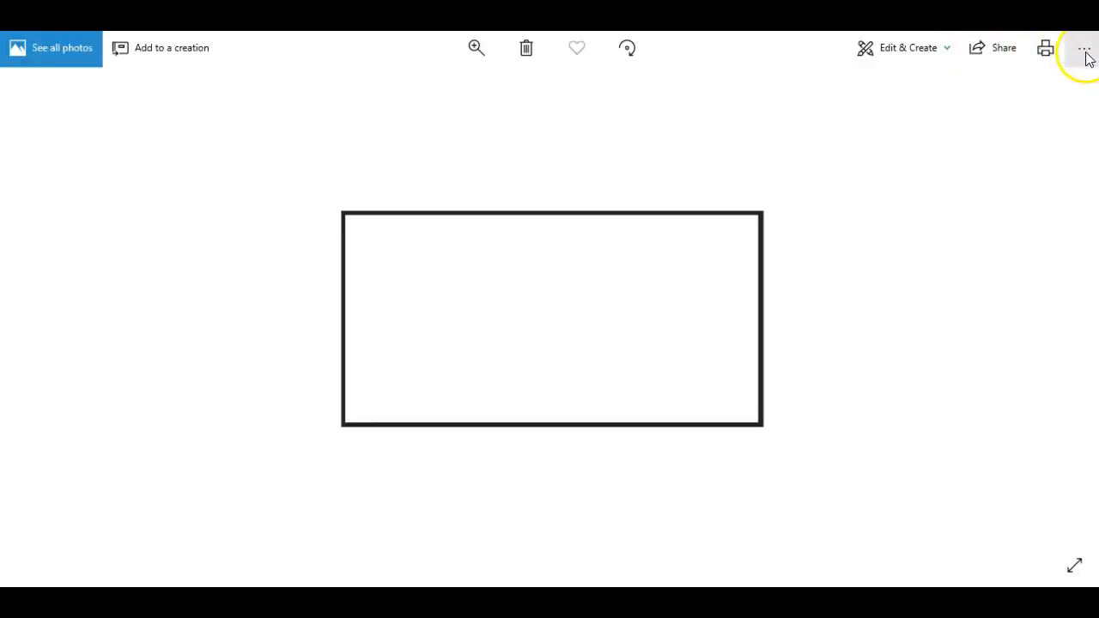
- Save a copy of the outline as rectangle.png in the Wreaths, Swirls, Dividers folder
{"action": "left_click", "coordinate": [1085, 52]}
{"action": "left_click", "coordinate": [1033, 111]}
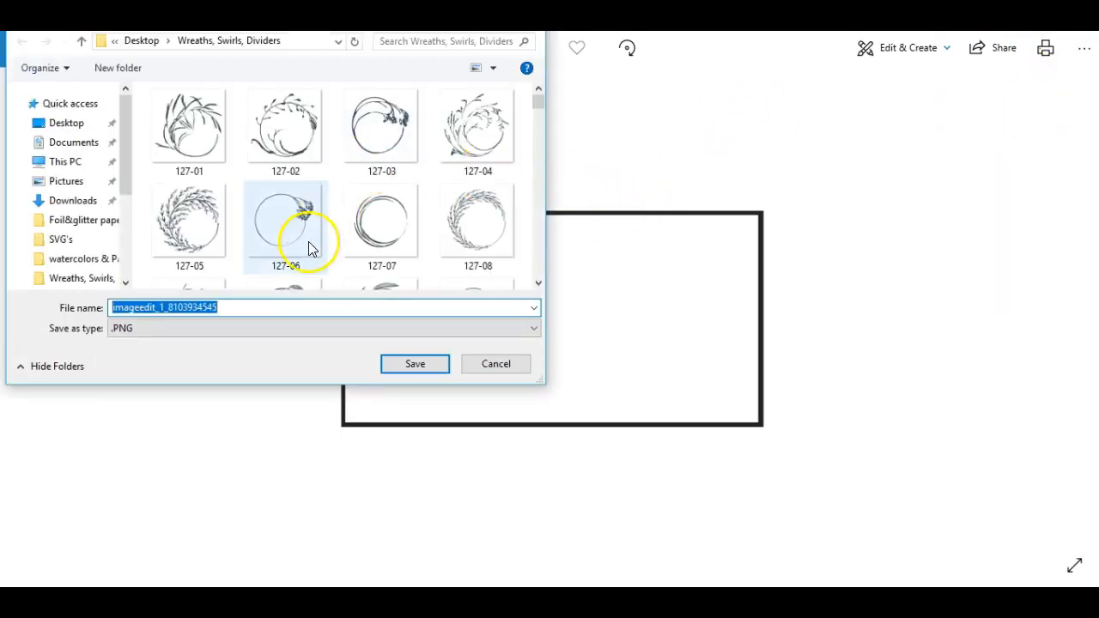
{"action": "key", "text": "BackSpace"}
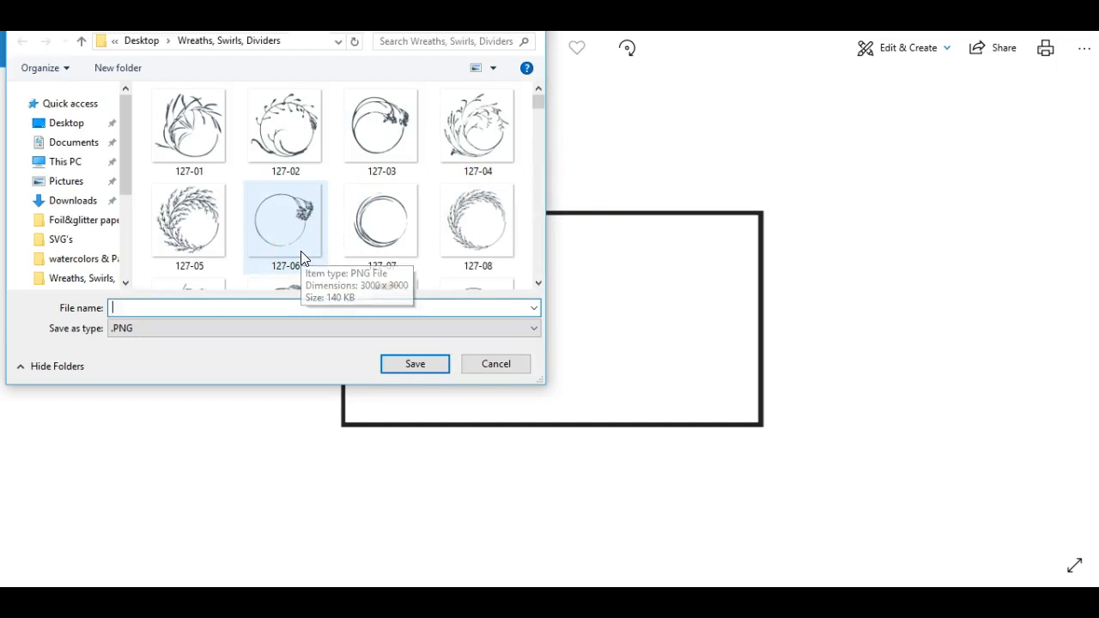
{"action": "type", "text": "rectangle"}
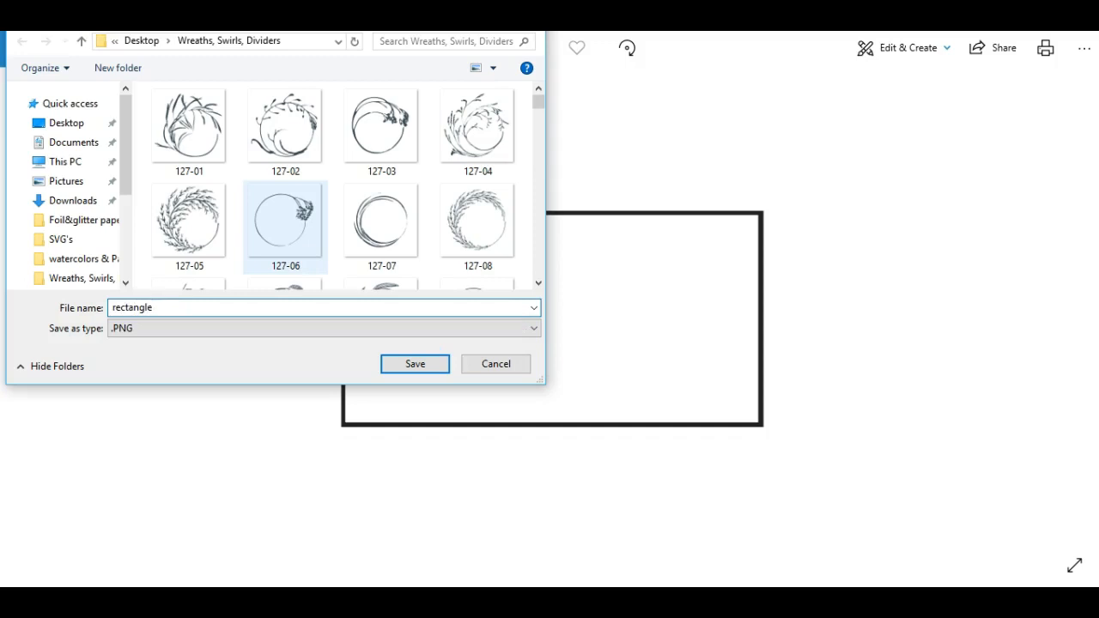
{"action": "left_click", "coordinate": [410, 368]}
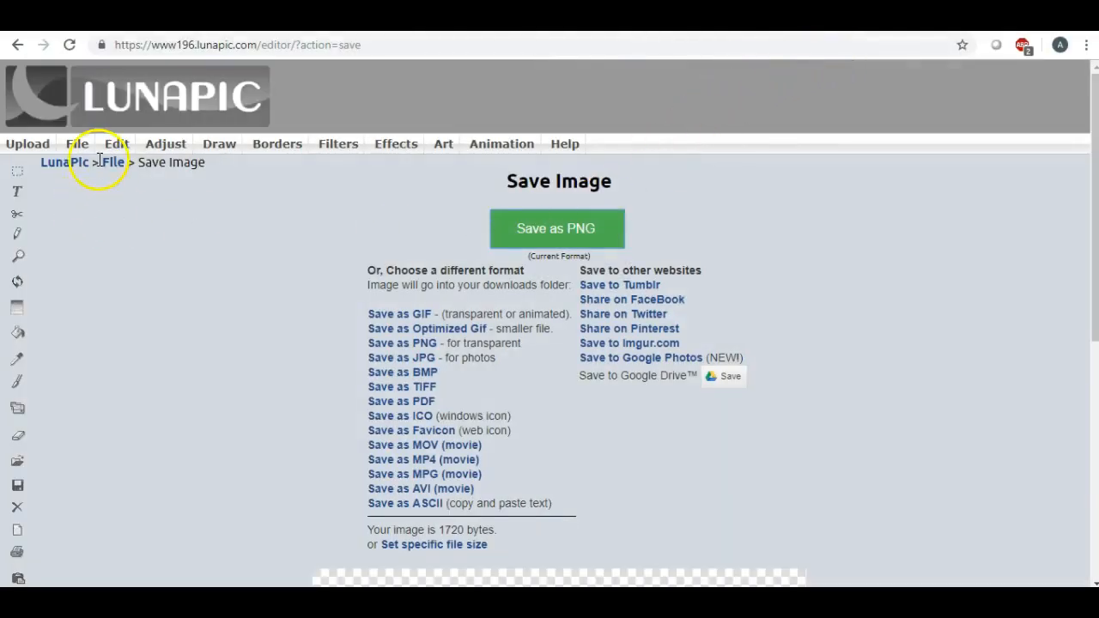
- Close the current LunaPic image and confirm its deletion
{"action": "mouse_move", "coordinate": [79, 147]}
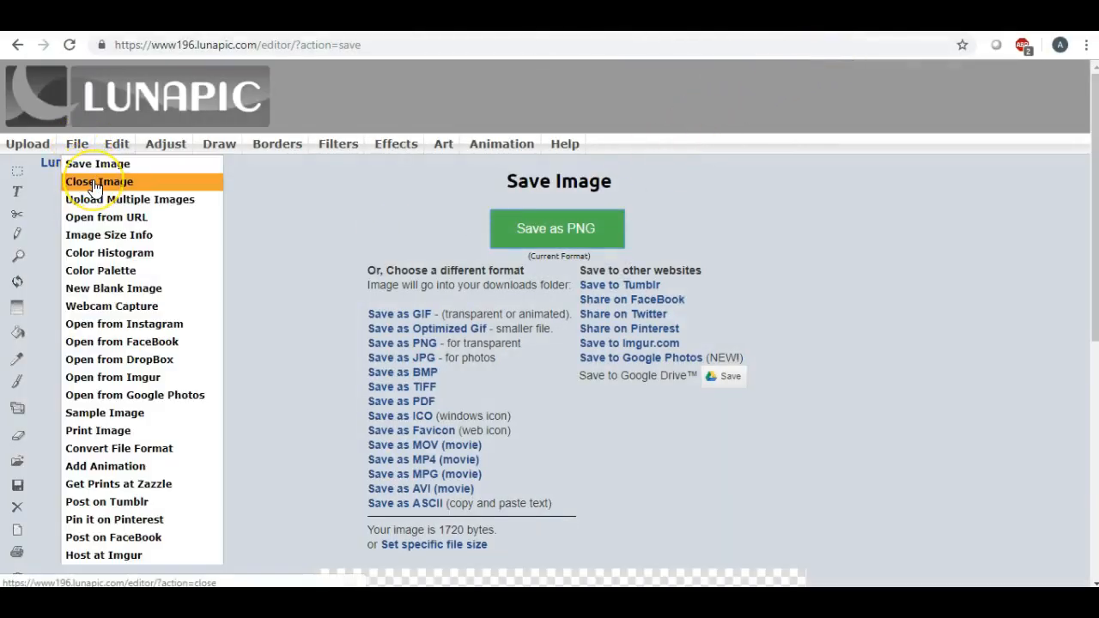
{"action": "left_click", "coordinate": [95, 186]}
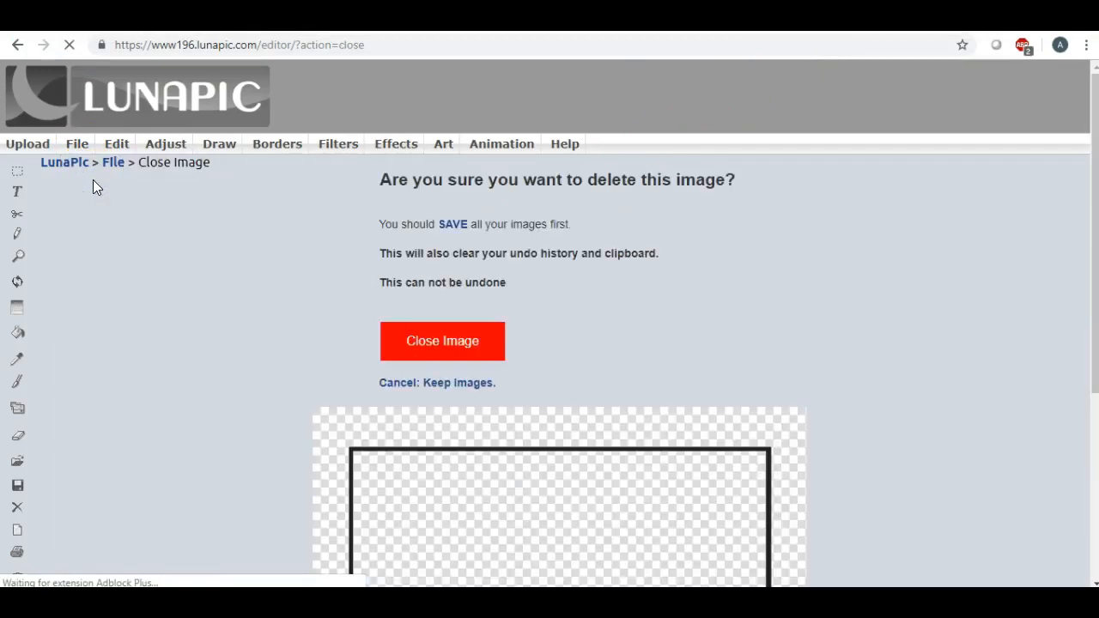
{"action": "left_click", "coordinate": [445, 339]}
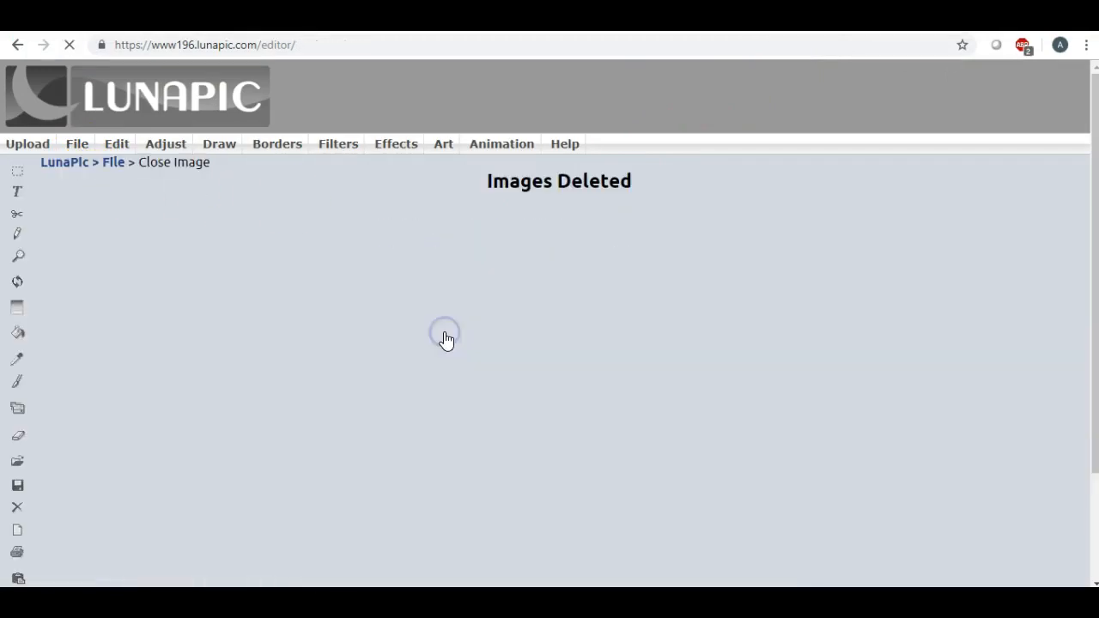
{"action": "mouse_move", "coordinate": [338, 144]}
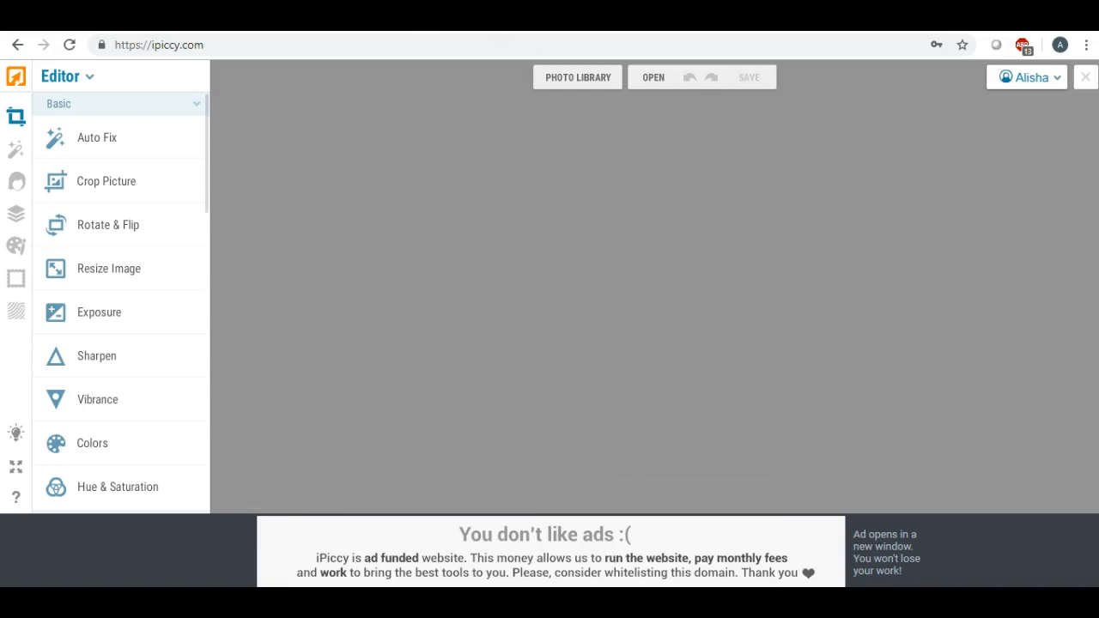
- Reopen LunaPic in a new tab, then switch iPiccy to Designer mode
{"action": "left_click", "coordinate": [466, 19]}
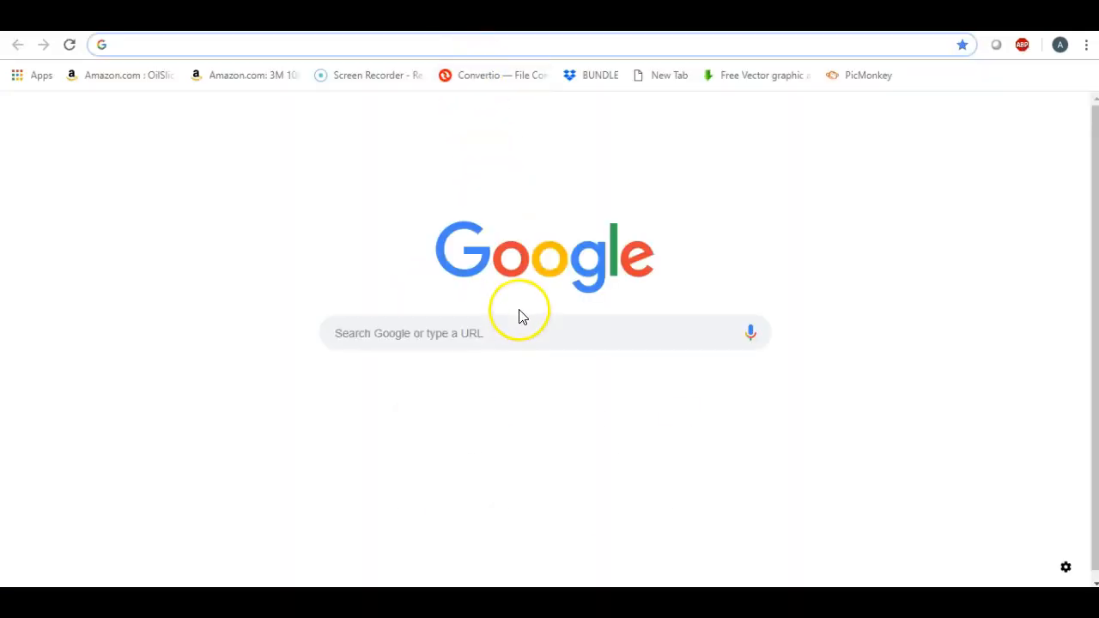
{"action": "left_click", "coordinate": [484, 413]}
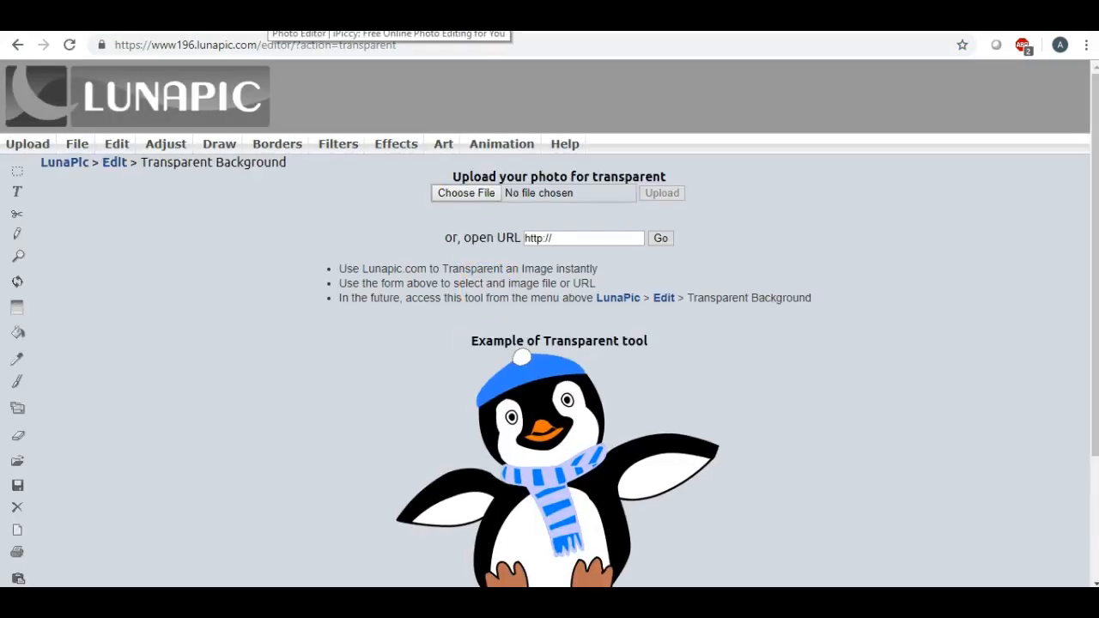
{"action": "left_click", "coordinate": [270, 19]}
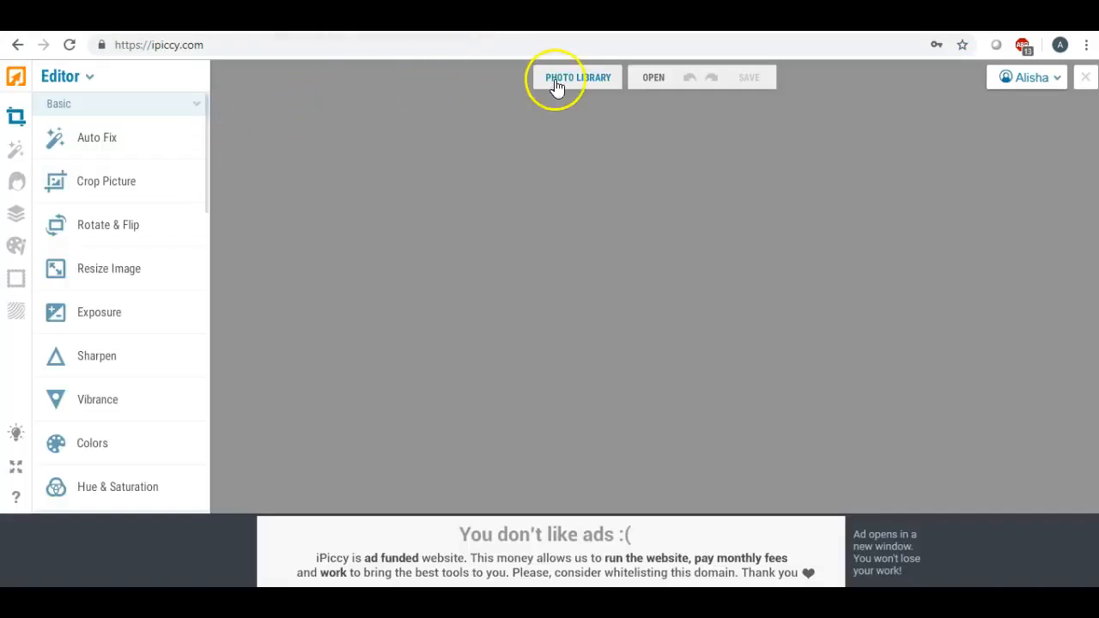
{"action": "left_click", "coordinate": [93, 79]}
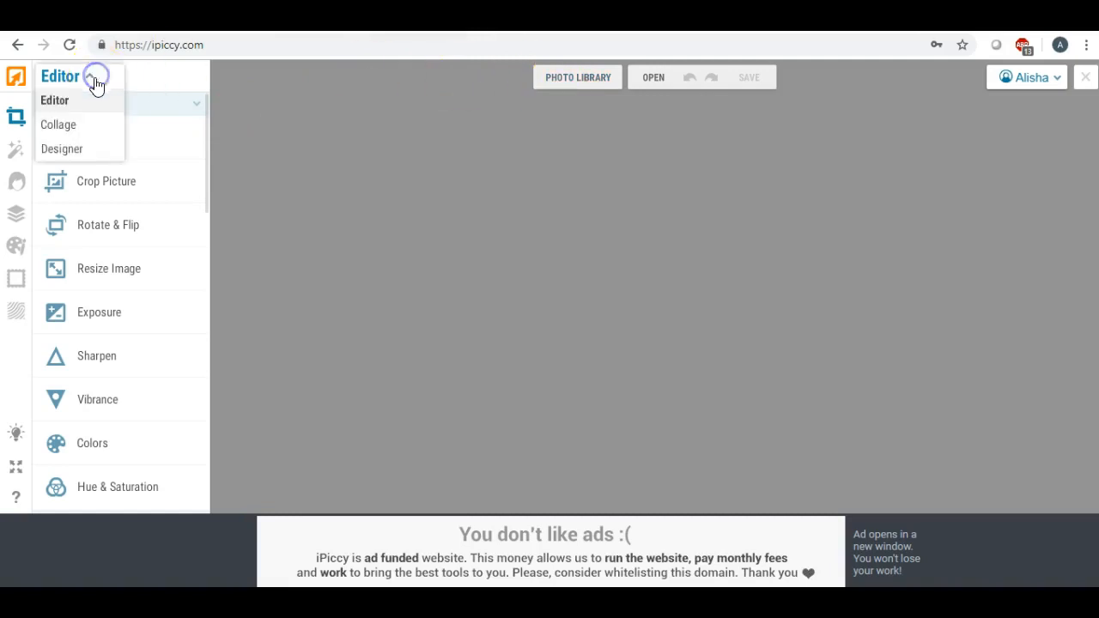
{"action": "left_click", "coordinate": [62, 149]}
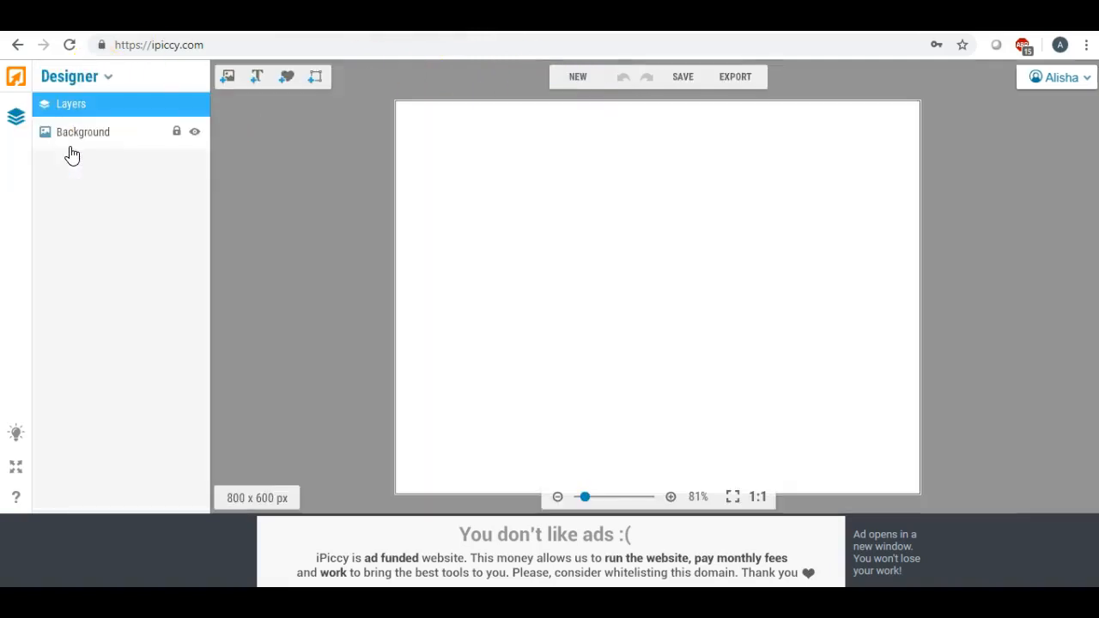
- Place the rectangle outline image on the 800x600 canvas, enlarged and centred
{"action": "left_click", "coordinate": [227, 77]}
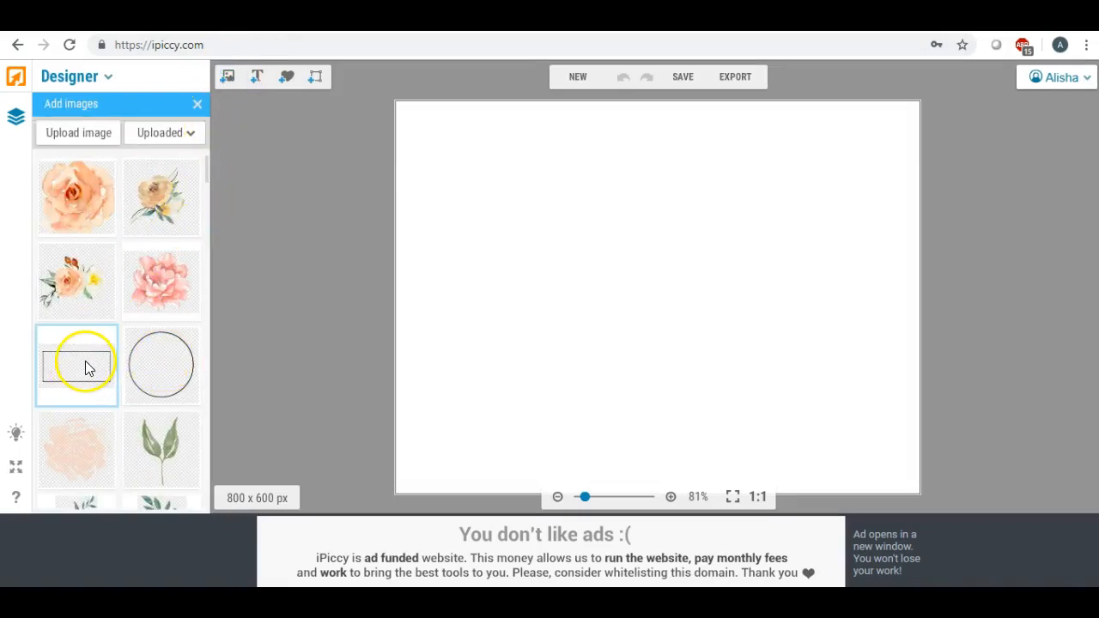
{"action": "left_click_drag", "start_coordinate": [85, 368], "coordinate": [605, 279]}
{"action": "left_click", "coordinate": [633, 289]}
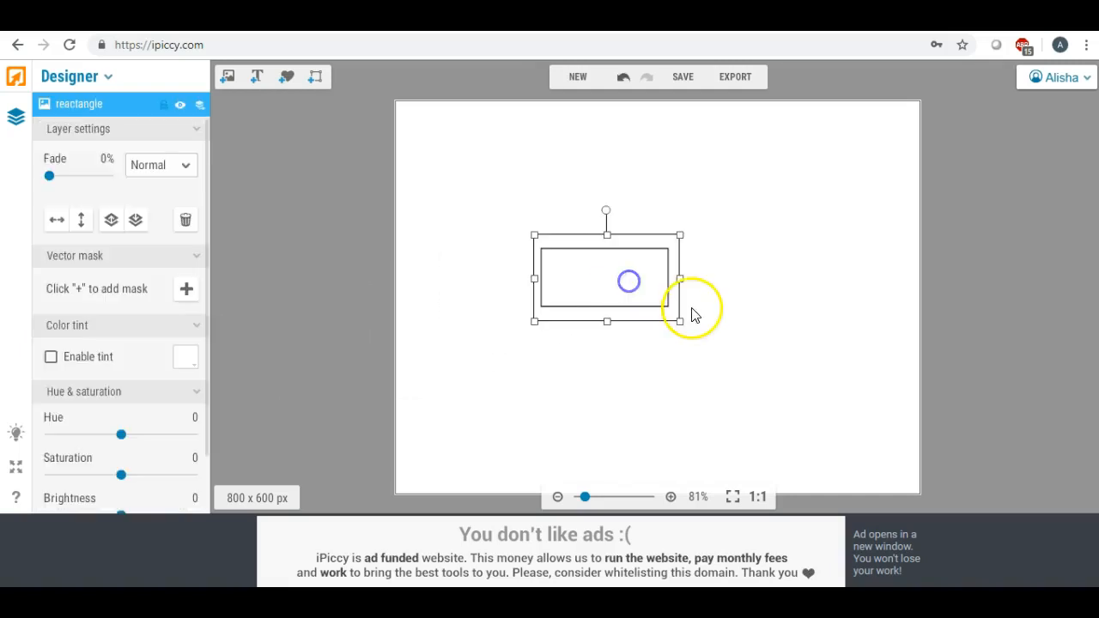
{"action": "left_click_drag", "start_coordinate": [691, 323], "coordinate": [682, 290]}
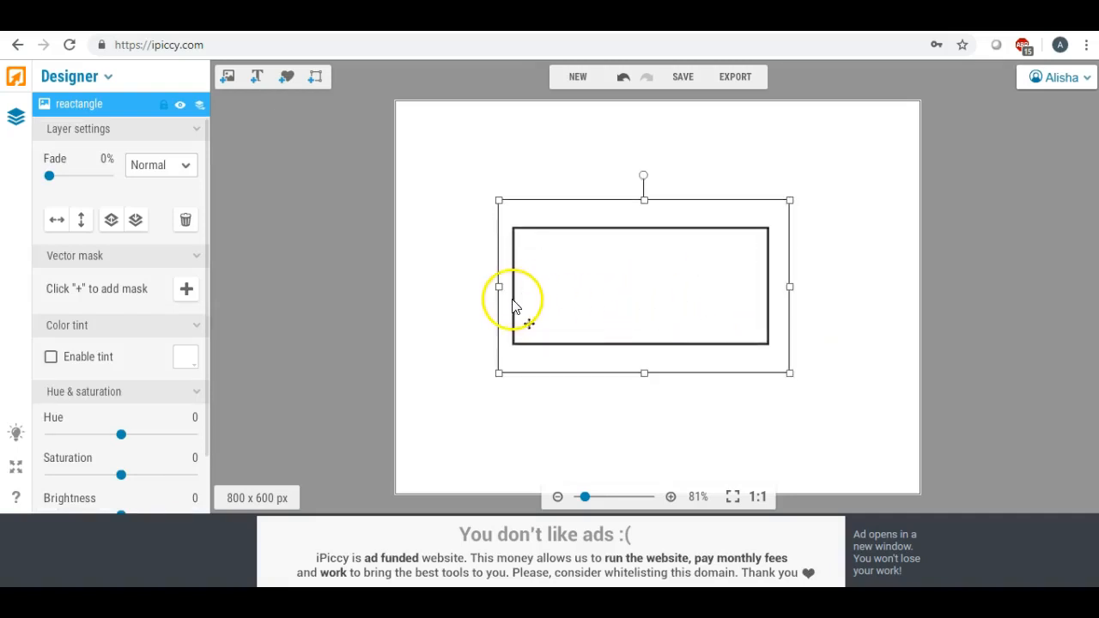
{"action": "left_click_drag", "start_coordinate": [499, 377], "coordinate": [441, 411]}
{"action": "left_click_drag", "start_coordinate": [584, 286], "coordinate": [608, 287]}
{"action": "left_click", "coordinate": [431, 257]}
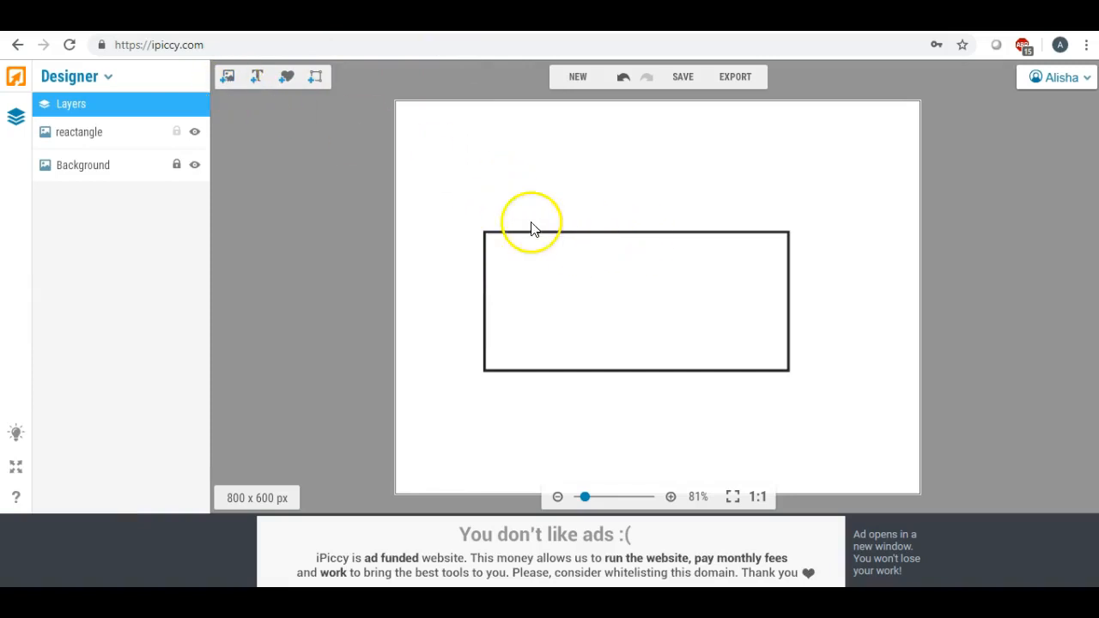
- Add the copper texture image and stretch it to cover the black rectangle outline
{"action": "left_click", "coordinate": [226, 79]}
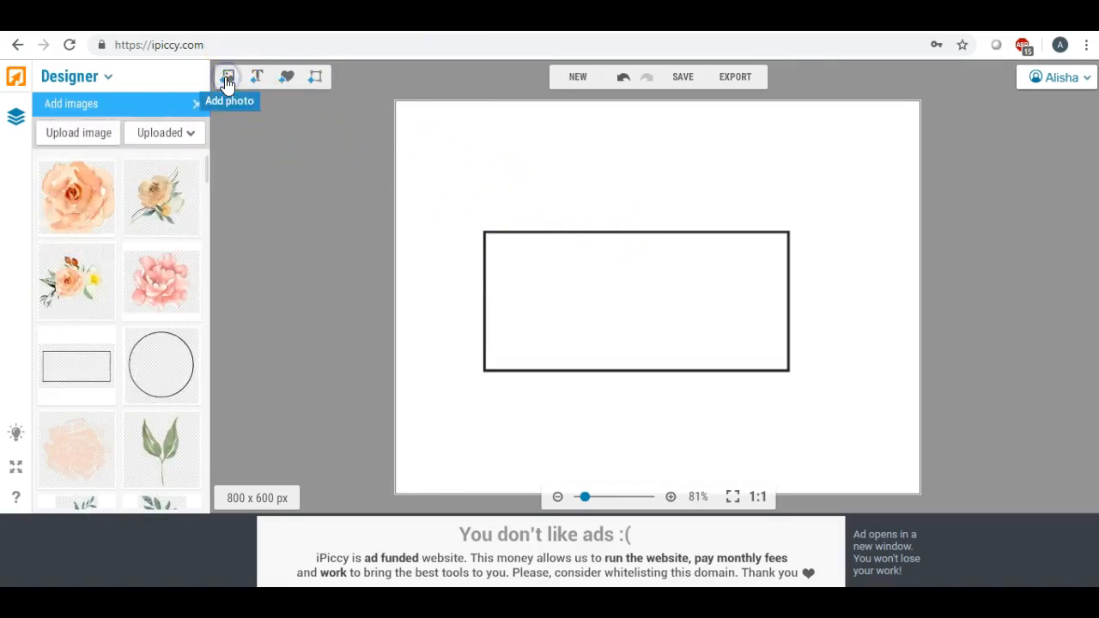
{"action": "left_click", "coordinate": [206, 174]}
{"action": "scroll", "coordinate": [205, 174], "scroll_direction": "down", "scroll_amount": 5}
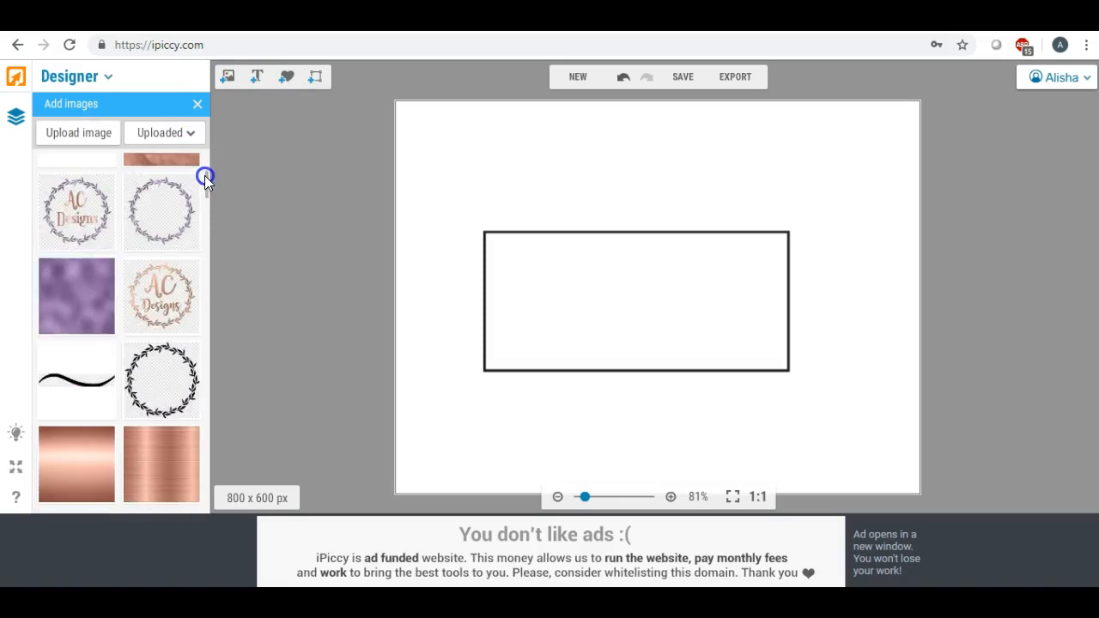
{"action": "scroll", "coordinate": [205, 175], "scroll_direction": "up", "scroll_amount": 3}
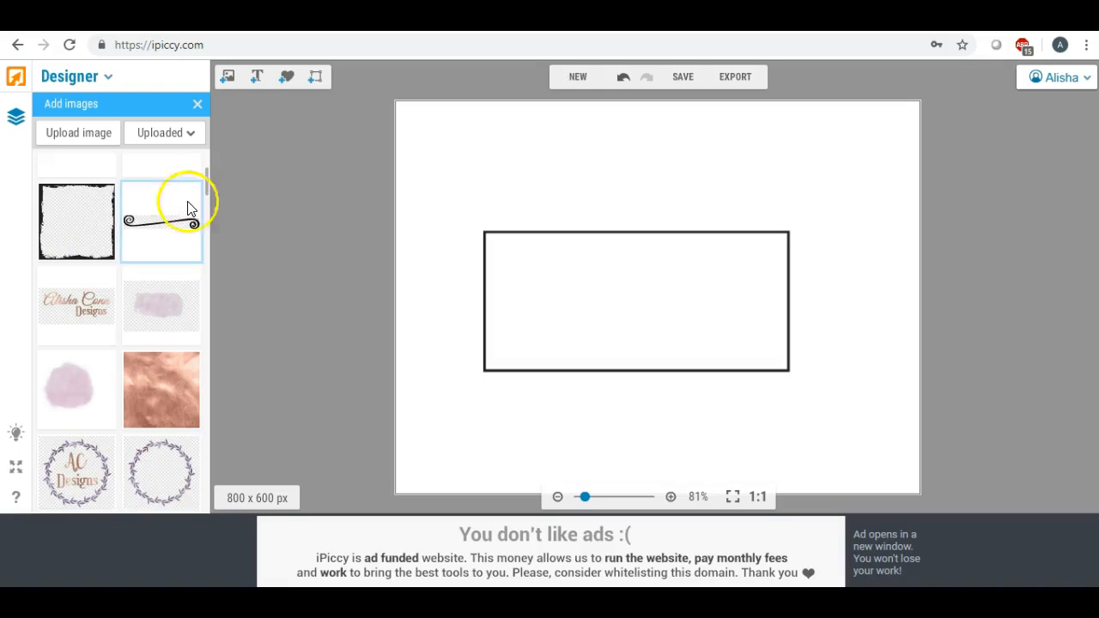
{"action": "left_click_drag", "start_coordinate": [158, 374], "coordinate": [533, 296]}
{"action": "left_click_drag", "start_coordinate": [533, 362], "coordinate": [532, 390]}
{"action": "left_click_drag", "start_coordinate": [607, 316], "coordinate": [828, 304]}
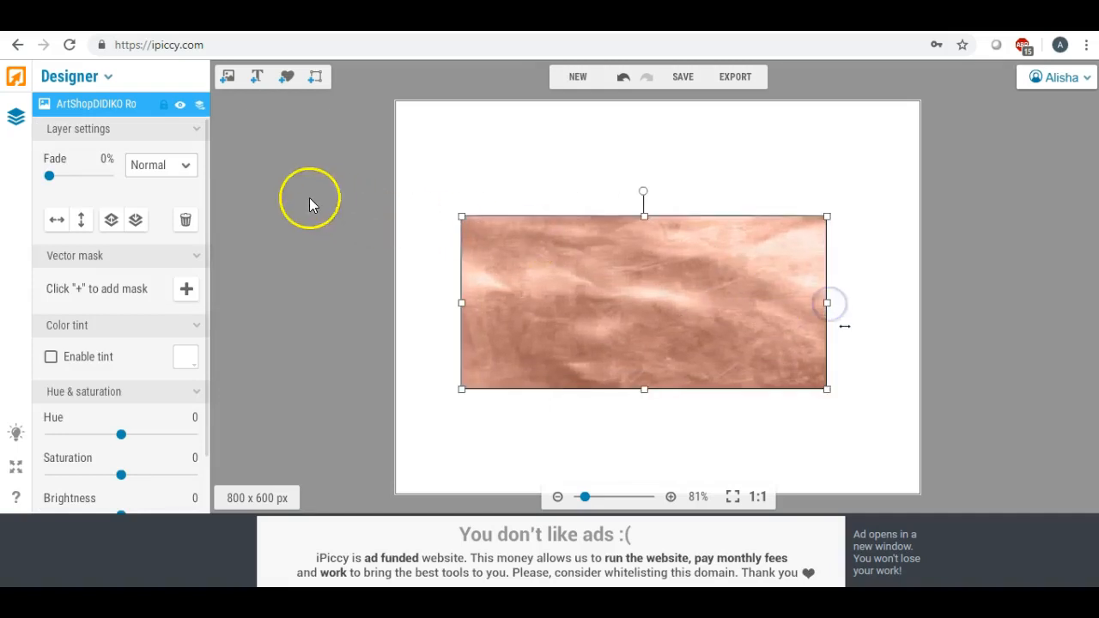
{"action": "left_click_drag", "start_coordinate": [647, 217], "coordinate": [631, 77]}
{"action": "mouse_move", "coordinate": [635, 260]}
{"action": "left_mouse_down"}
{"action": "mouse_move", "coordinate": [633, 239]}
{"action": "mouse_move", "coordinate": [633, 251]}
{"action": "left_mouse_up"}
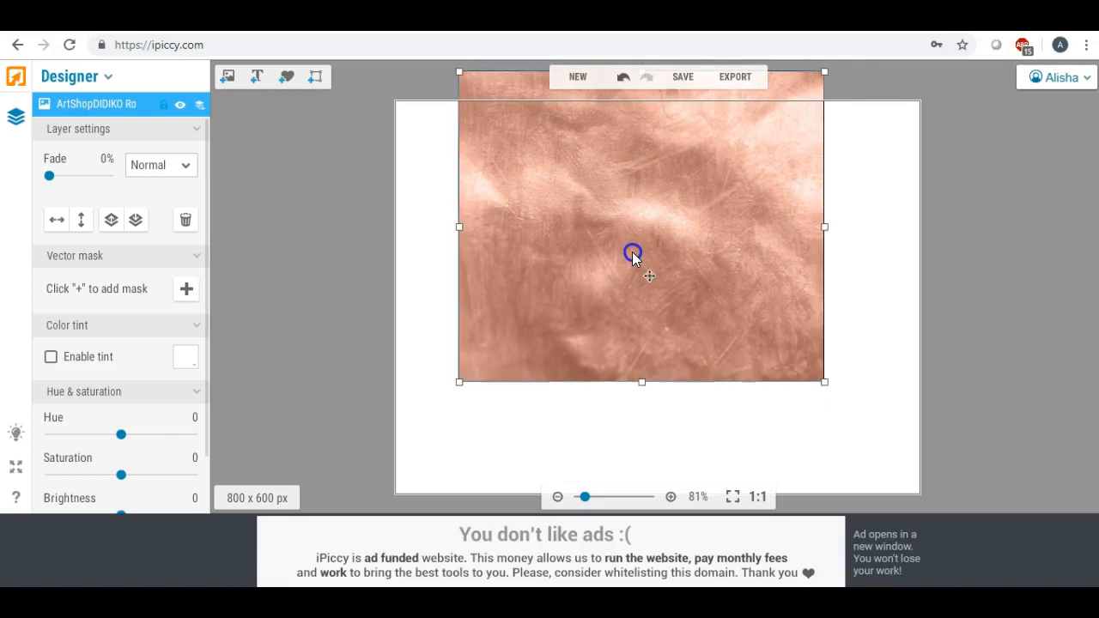
{"action": "left_click_drag", "start_coordinate": [642, 383], "coordinate": [645, 480]}
{"action": "mouse_move", "coordinate": [619, 310]}
{"action": "left_mouse_down"}
{"action": "mouse_move", "coordinate": [616, 289]}
{"action": "mouse_move", "coordinate": [624, 302]}
{"action": "mouse_move", "coordinate": [633, 292]}
{"action": "mouse_move", "coordinate": [625, 294]}
{"action": "left_mouse_up"}
- Set the copper layer's blend mode to Lighten, deselect it, and start exporting
{"action": "left_click", "coordinate": [183, 170]}
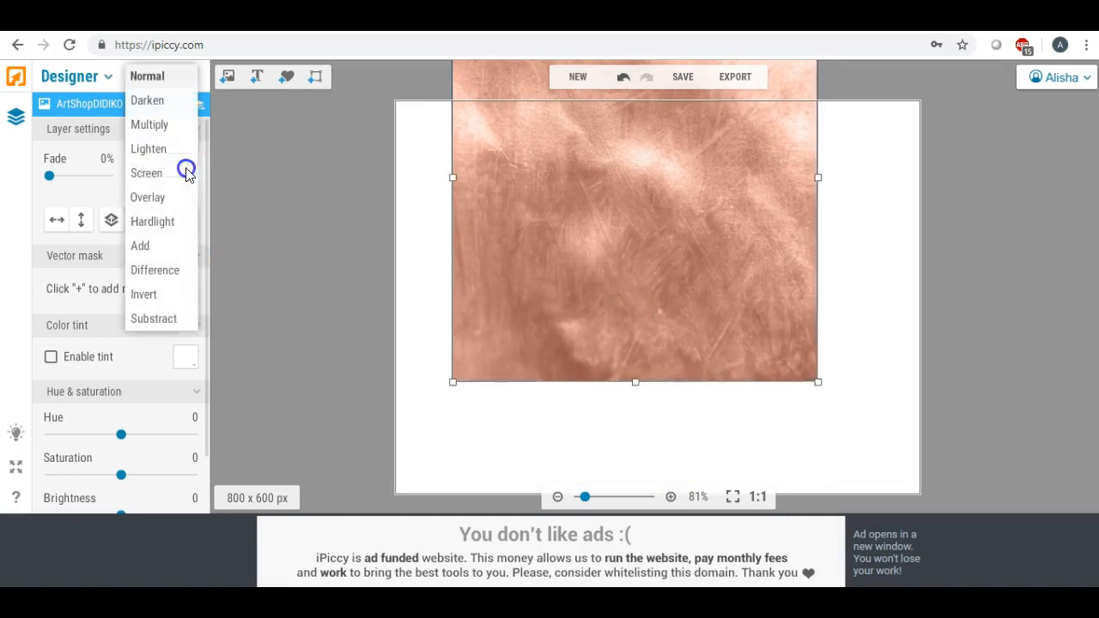
{"action": "left_click", "coordinate": [173, 158]}
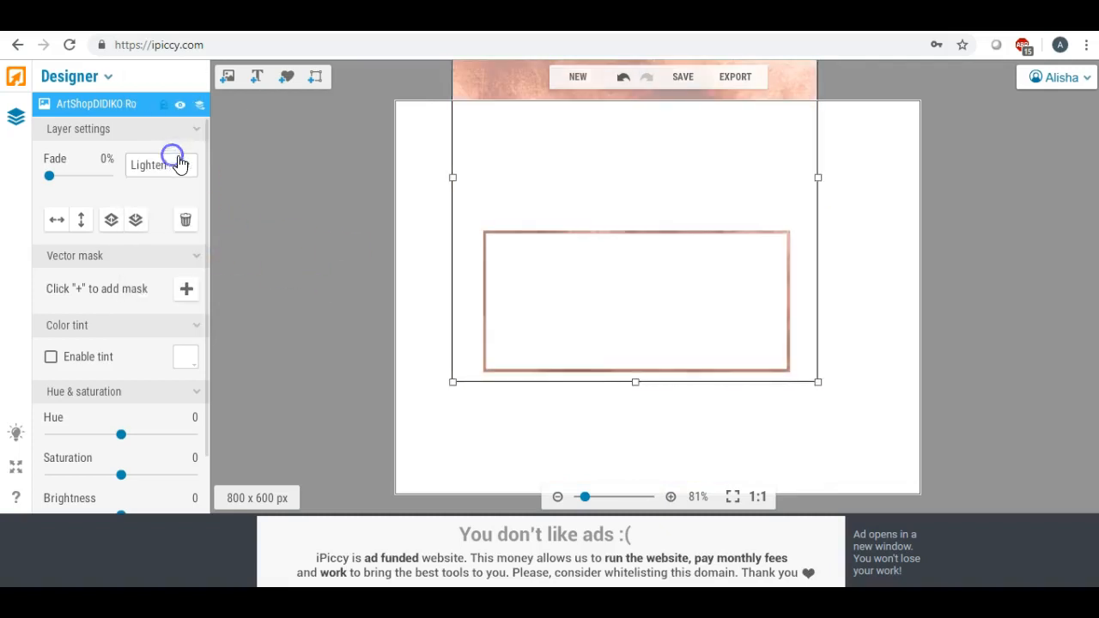
{"action": "left_click", "coordinate": [407, 268]}
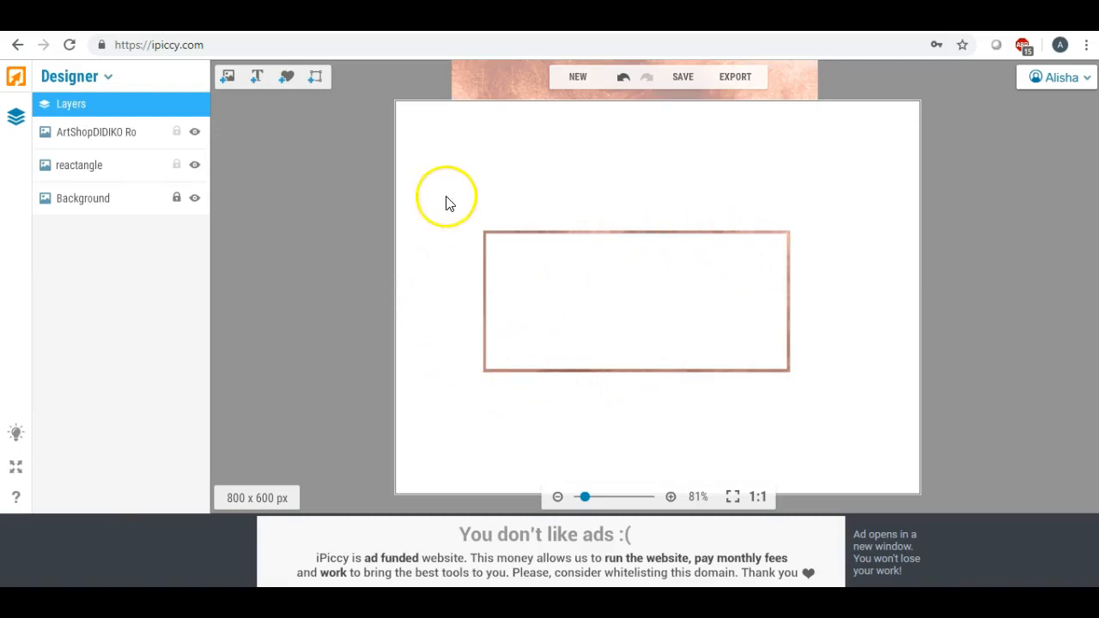
{"action": "left_click", "coordinate": [731, 78]}
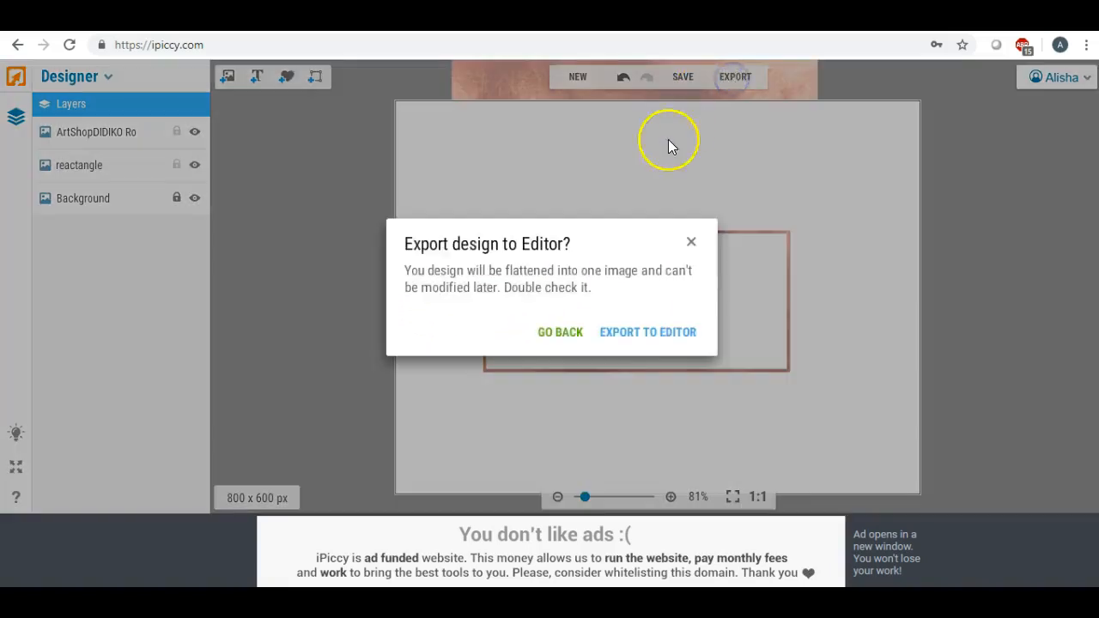
- Export the flattened design to the Editor and crop it to 560 x 360 around the rectangle
{"action": "left_click", "coordinate": [638, 341]}
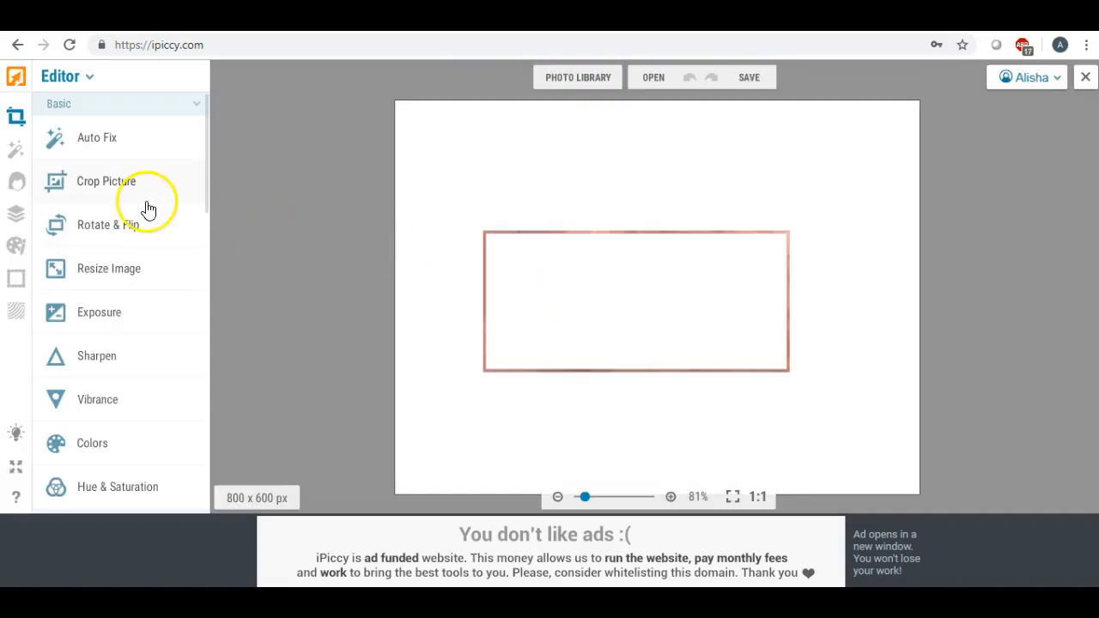
{"action": "left_click", "coordinate": [139, 198]}
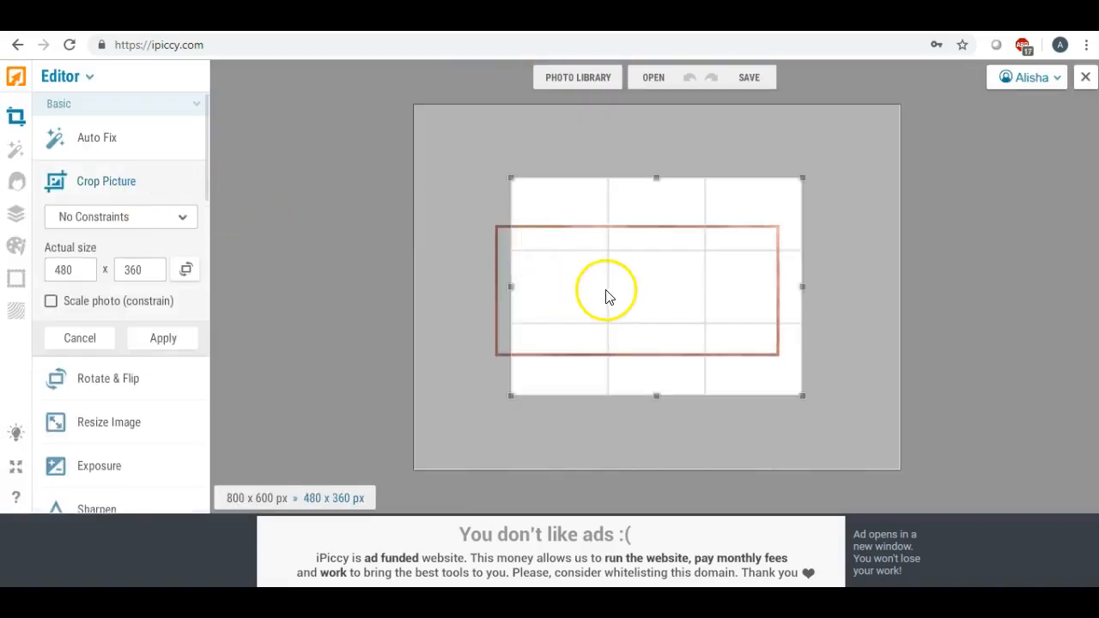
{"action": "left_click_drag", "start_coordinate": [586, 232], "coordinate": [547, 228]}
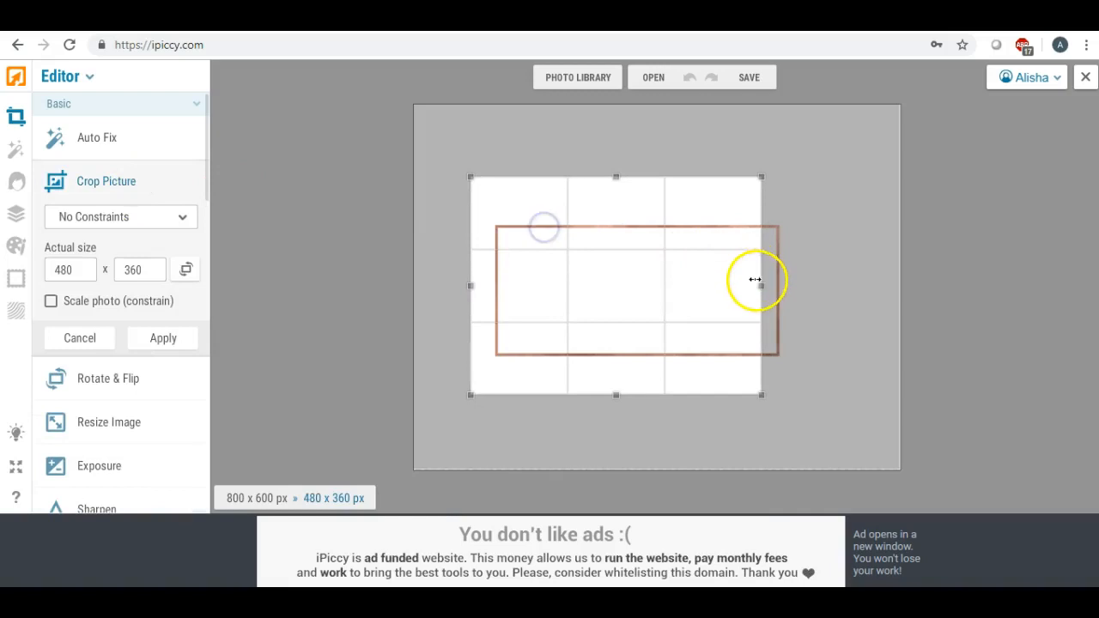
{"action": "left_click_drag", "start_coordinate": [763, 287], "coordinate": [813, 286]}
{"action": "left_click", "coordinate": [177, 339]}
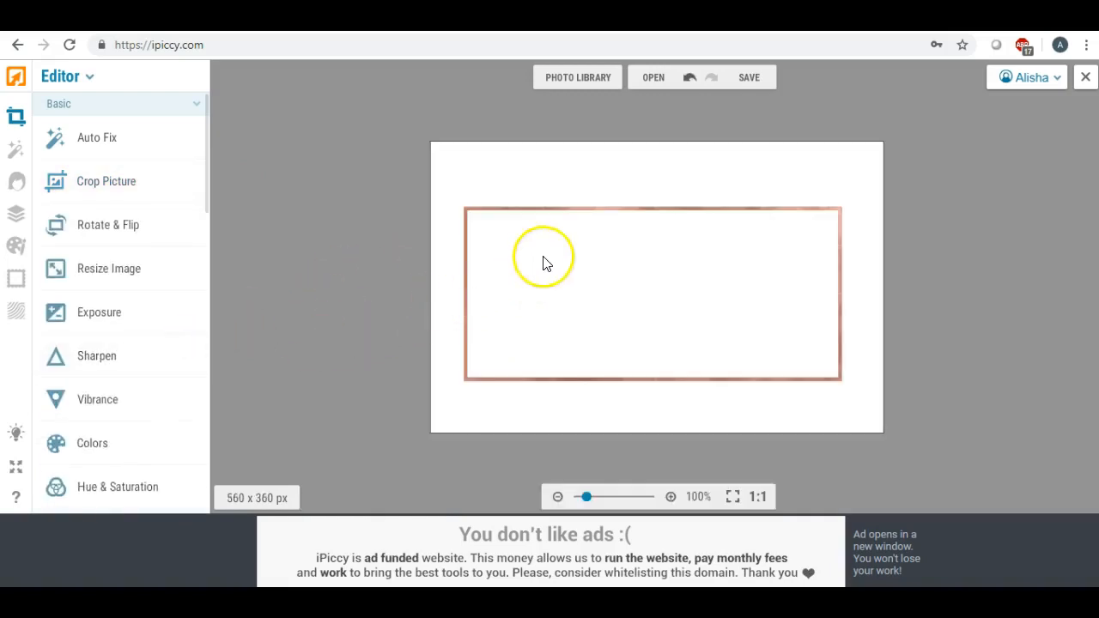
- Save the cropped image to the Desktop as JPG 'rosegoldrec', then close the photo
{"action": "left_click", "coordinate": [753, 114]}
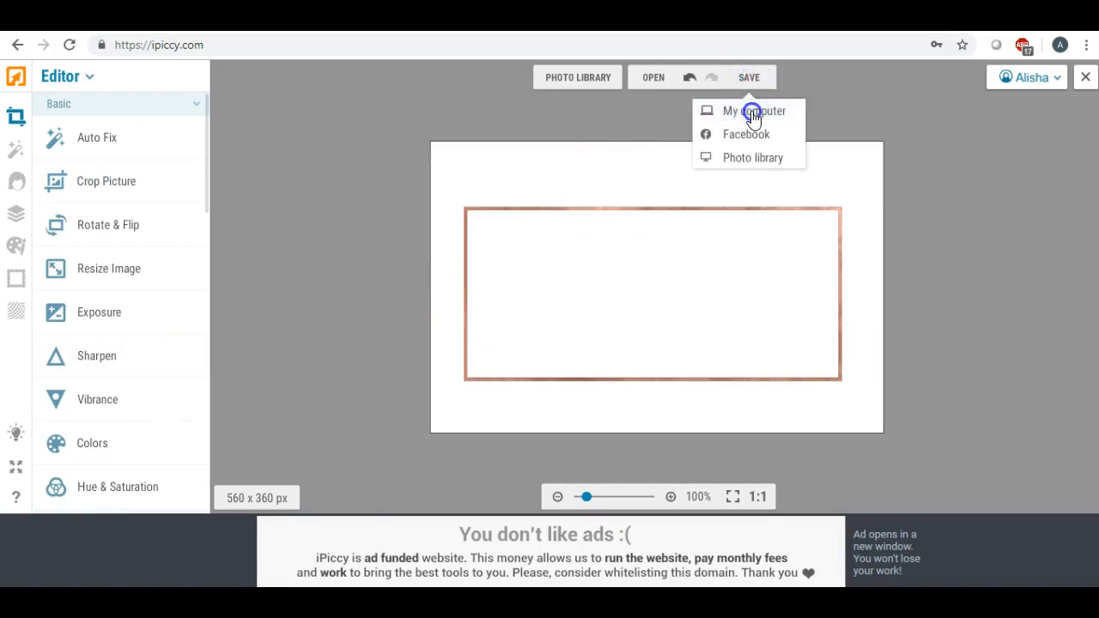
{"action": "left_click_drag", "start_coordinate": [601, 248], "coordinate": [428, 246]}
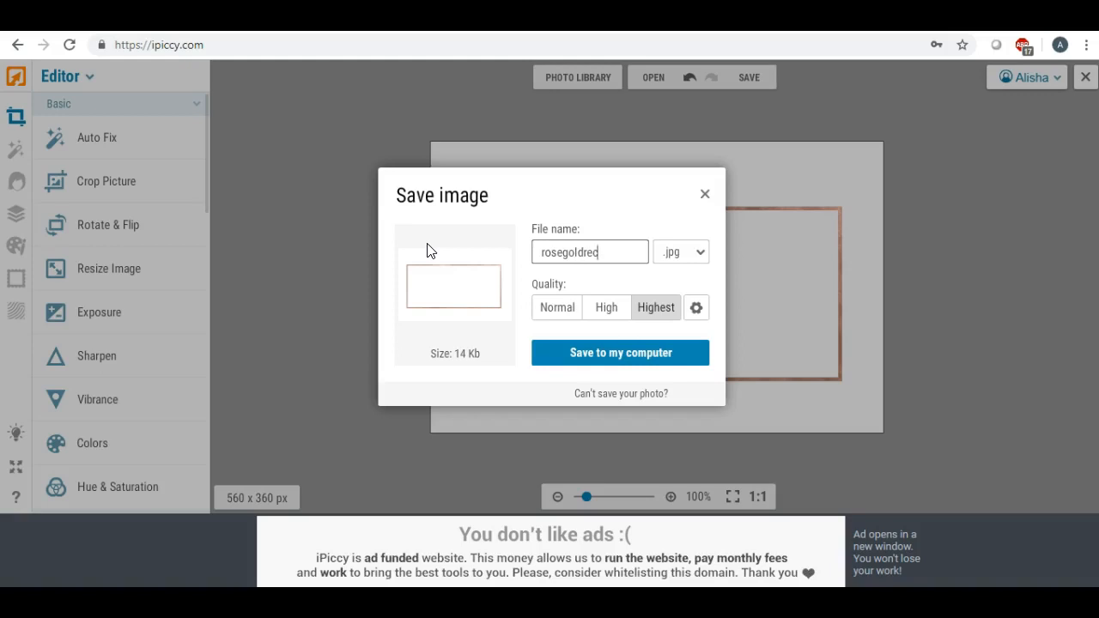
{"action": "left_click", "coordinate": [579, 355]}
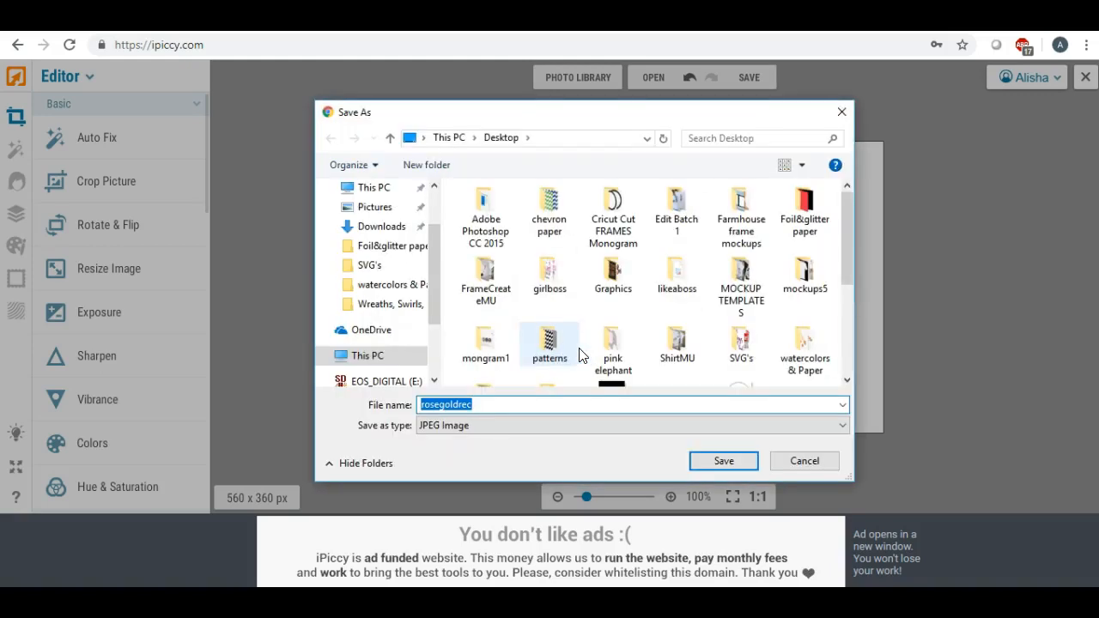
{"action": "left_click", "coordinate": [437, 250]}
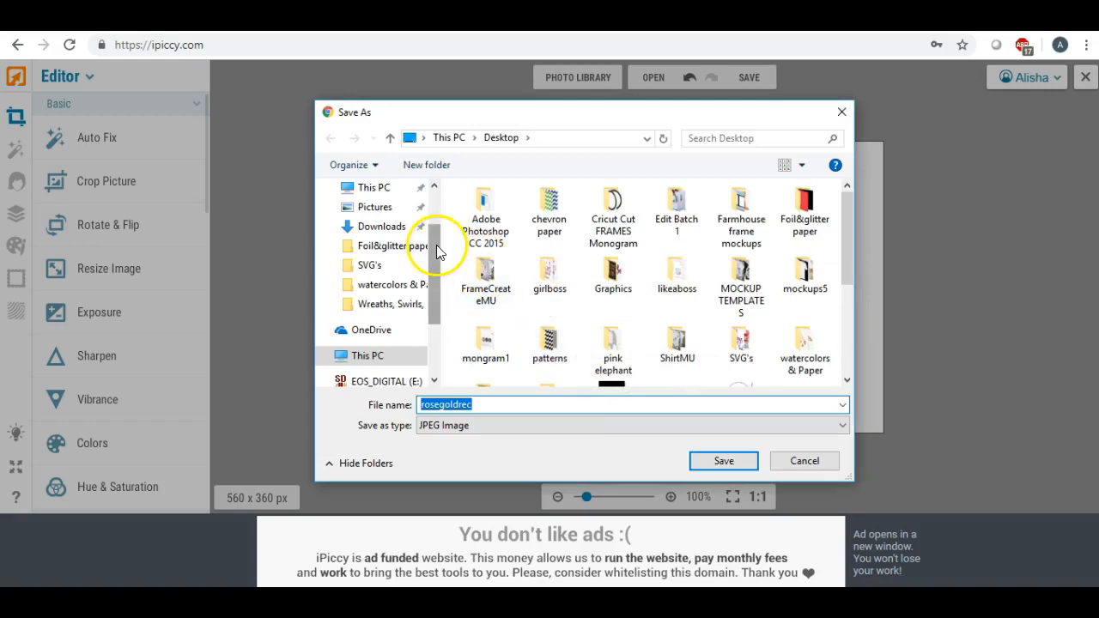
{"action": "left_click_drag", "start_coordinate": [437, 251], "coordinate": [434, 197]}
{"action": "left_click", "coordinate": [371, 220]}
{"action": "left_click", "coordinate": [705, 463]}
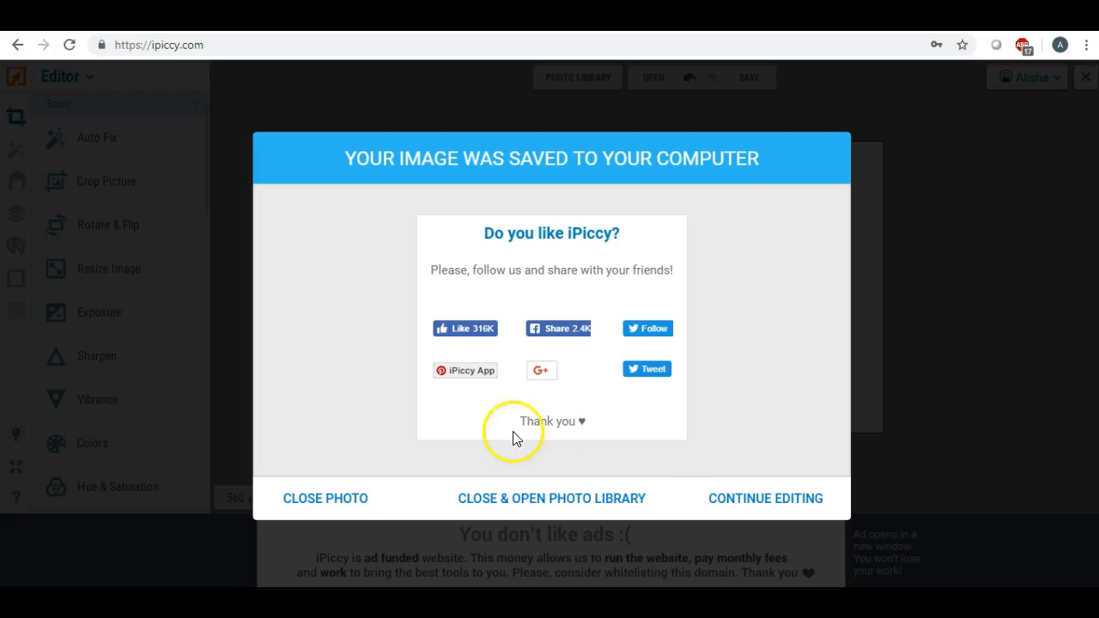
{"action": "left_click", "coordinate": [337, 500]}
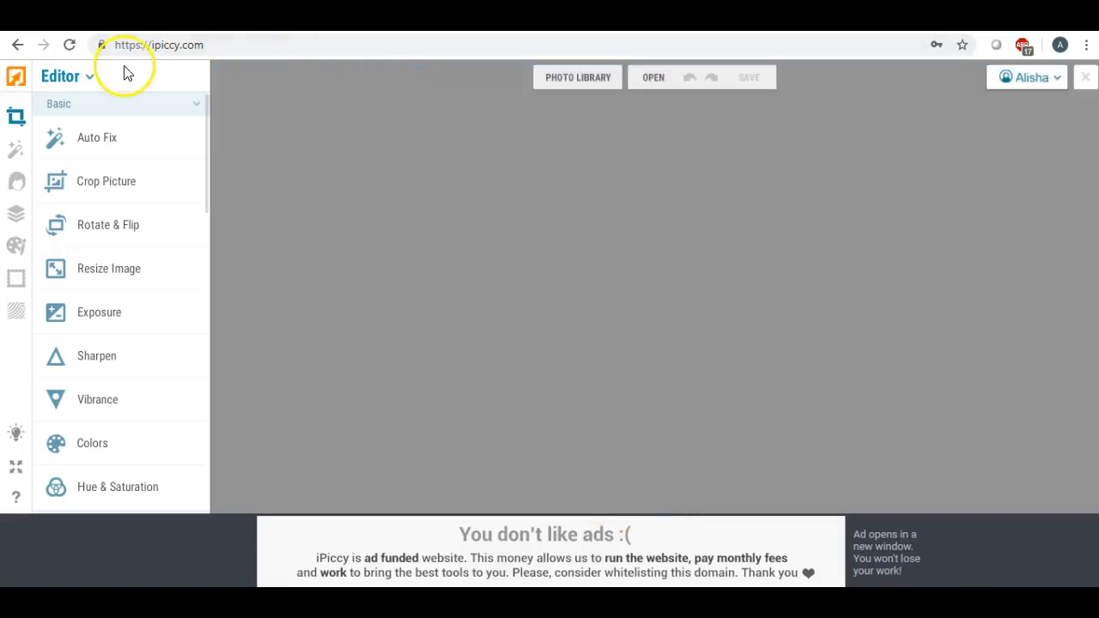
- Switch iPiccy to Designer mode, then begin choosing a file in LunaPic's Transparent Background tool
{"action": "left_click", "coordinate": [91, 80]}
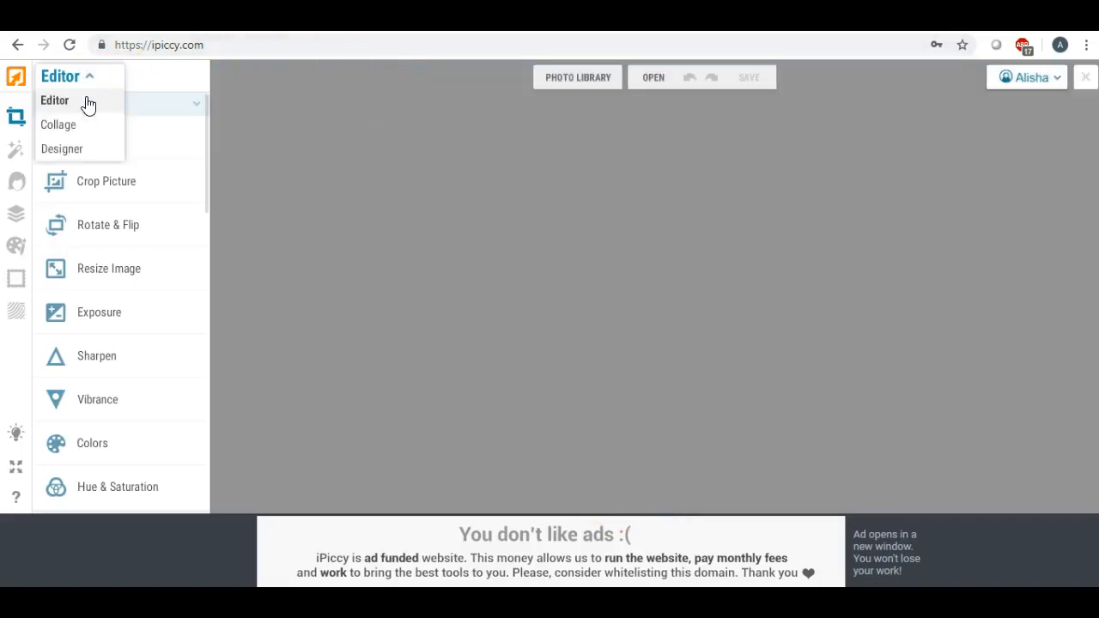
{"action": "left_click", "coordinate": [77, 153]}
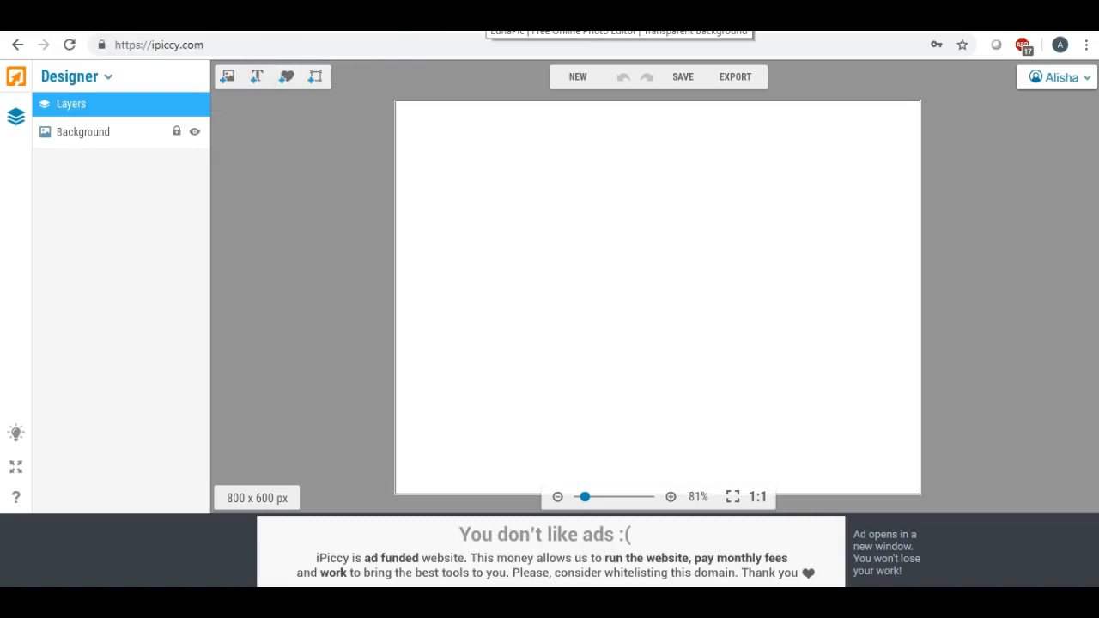
{"action": "left_click", "coordinate": [490, 21]}
{"action": "left_click", "coordinate": [453, 194]}
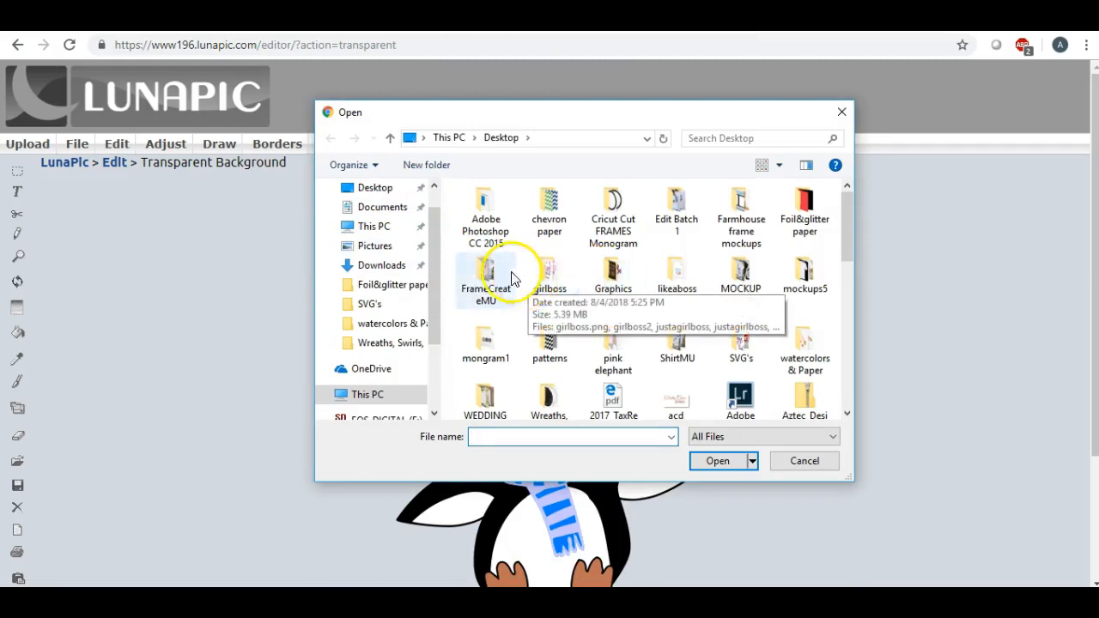
- Browse to the Desktop and upload the rosegoldrec image into LunaPic
{"action": "scroll", "coordinate": [434, 236], "scroll_direction": "up", "scroll_amount": 2}
{"action": "left_click", "coordinate": [375, 220]}
{"action": "scroll", "coordinate": [646, 276], "scroll_direction": "down", "scroll_amount": 3}
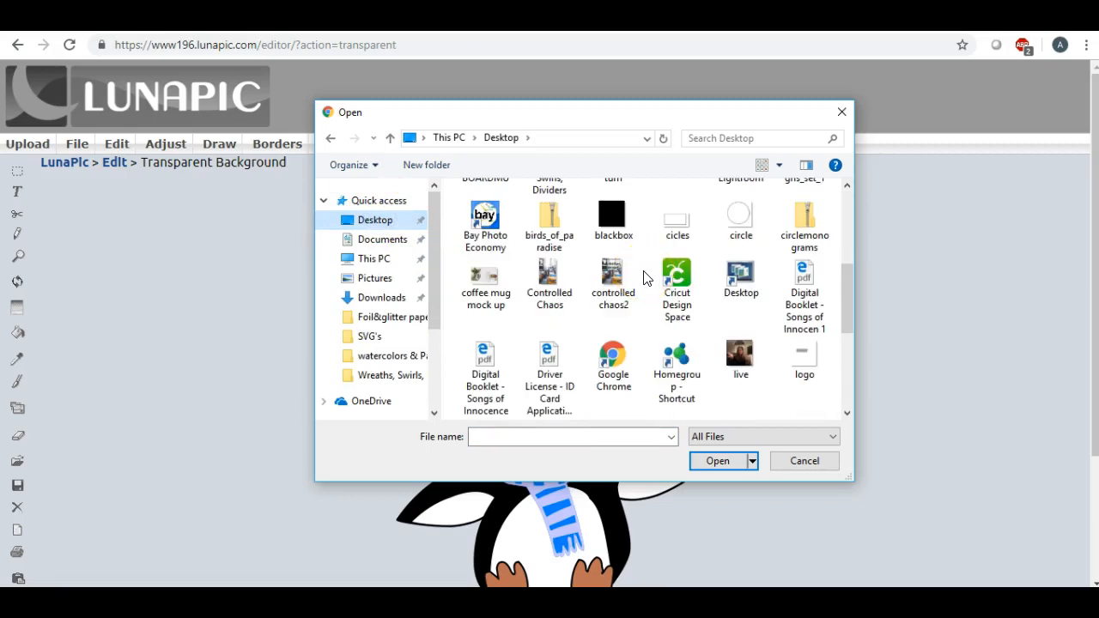
{"action": "scroll", "coordinate": [646, 277], "scroll_direction": "down", "scroll_amount": 1}
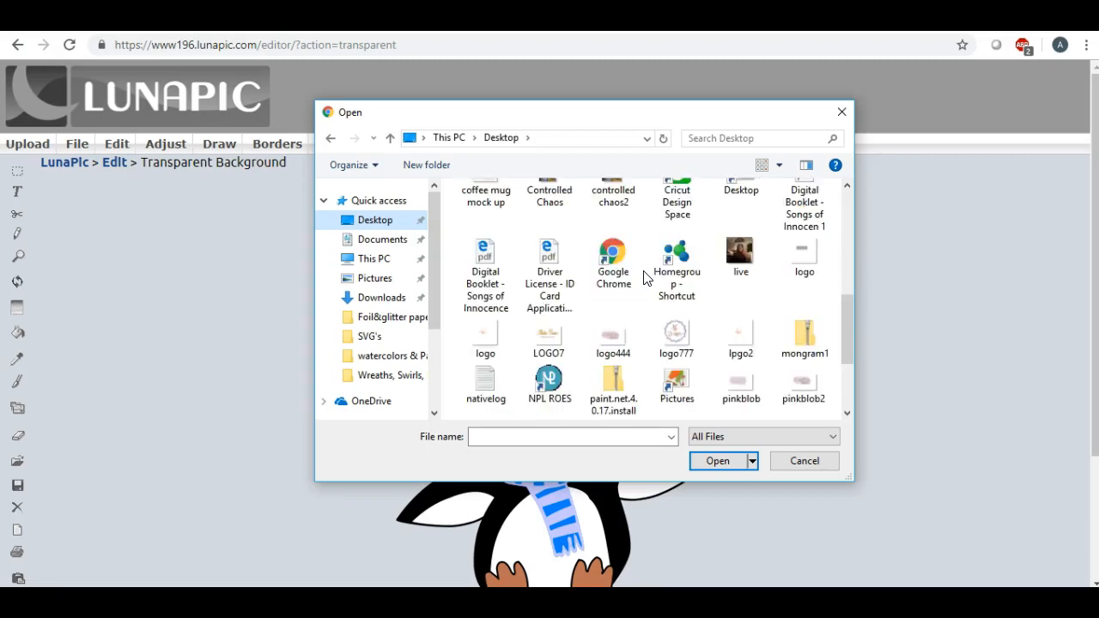
{"action": "scroll", "coordinate": [646, 277], "scroll_direction": "down", "scroll_amount": 2}
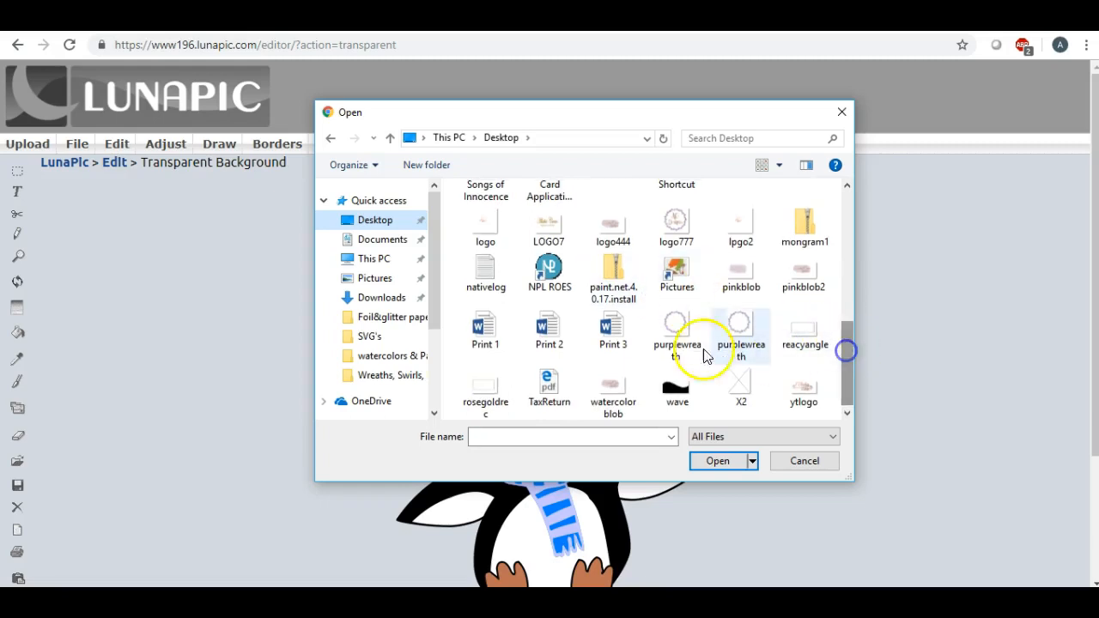
{"action": "double_click", "coordinate": [489, 387]}
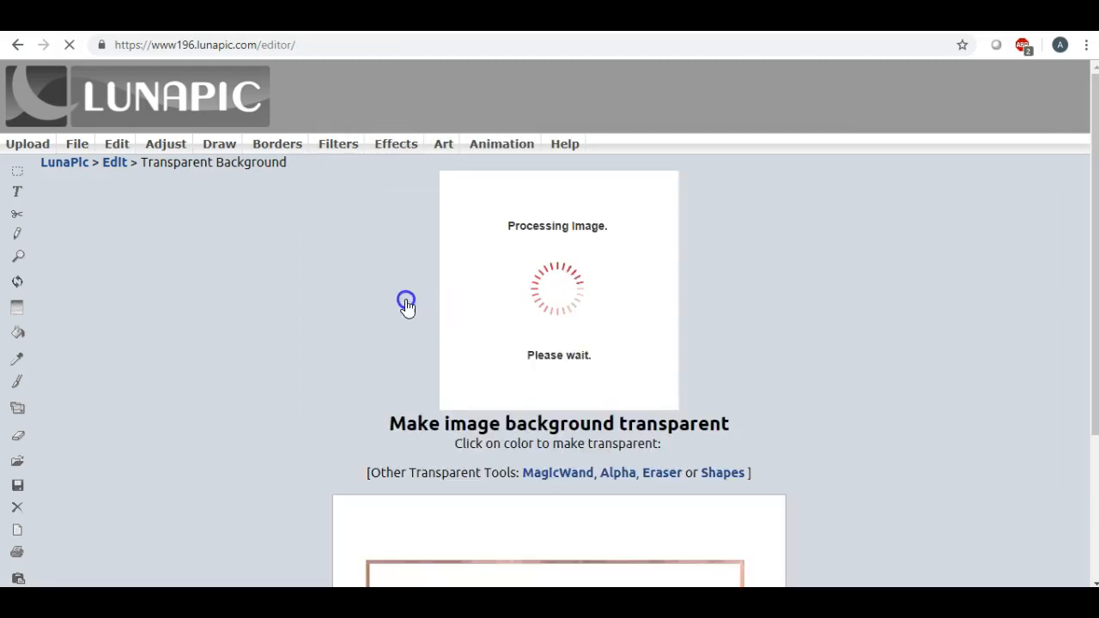
- Make the rectangle's white background transparent and apply it
{"action": "left_click", "coordinate": [474, 290]}
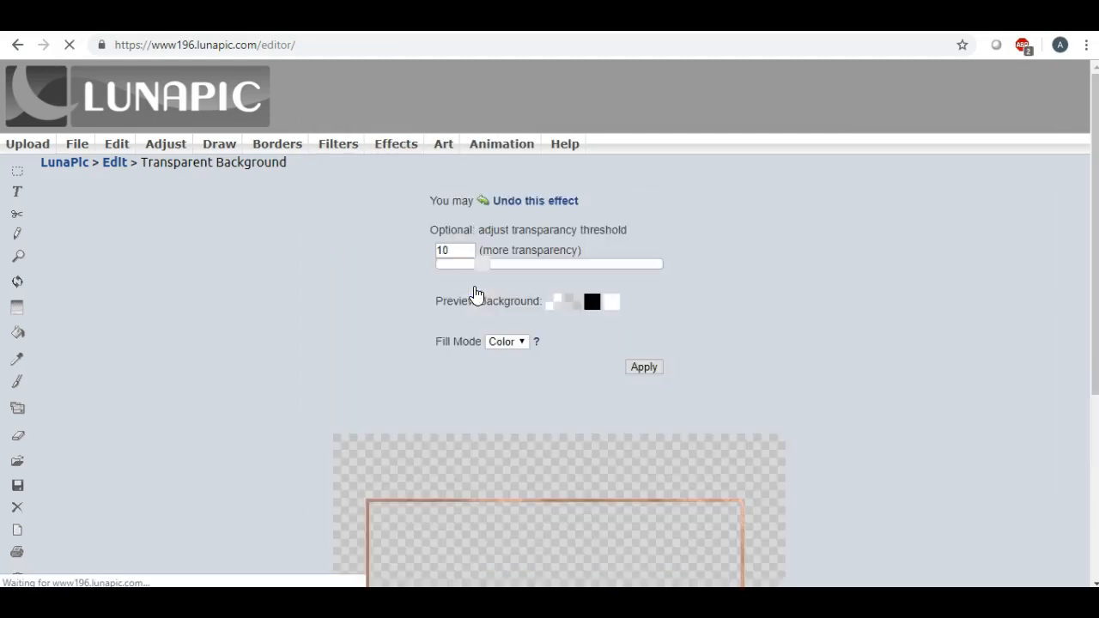
{"action": "scroll", "coordinate": [386, 303], "scroll_direction": "down", "scroll_amount": 2}
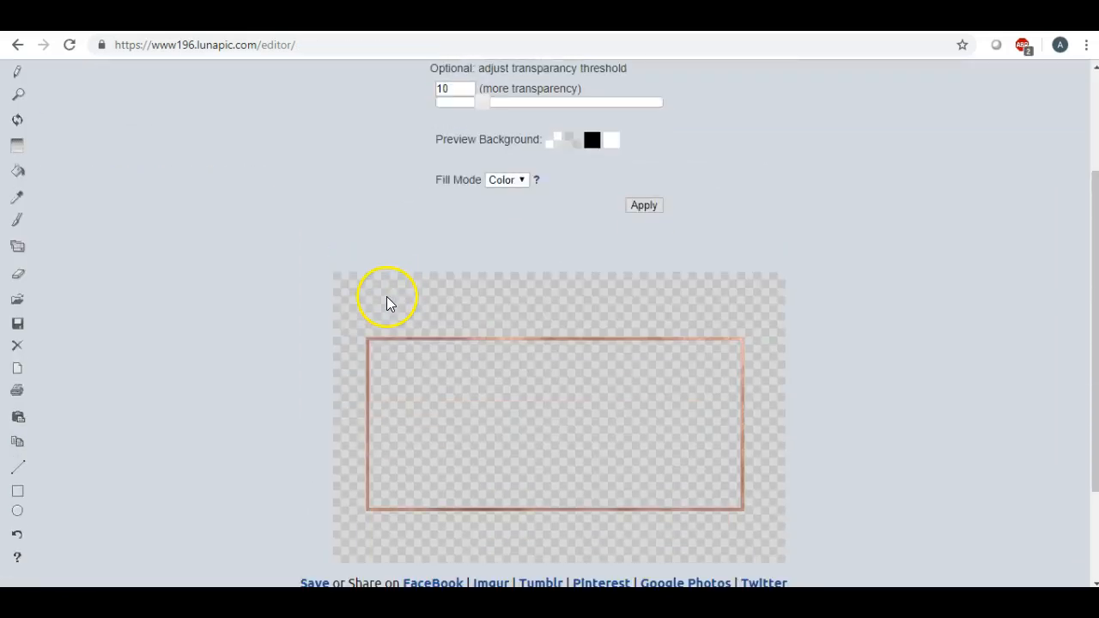
{"action": "left_click", "coordinate": [644, 206]}
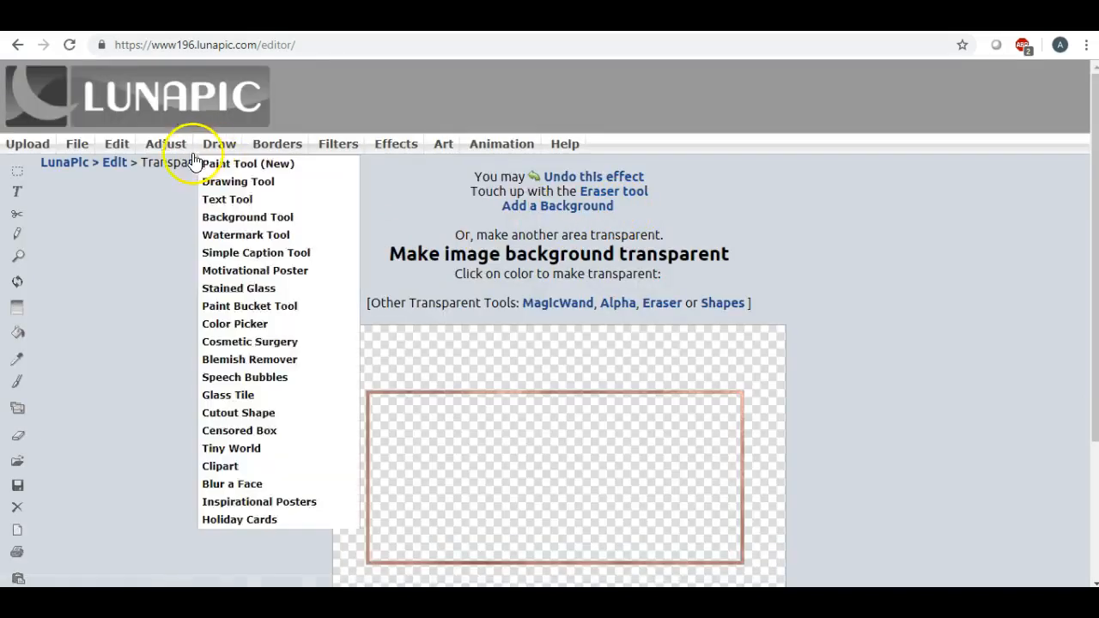
- Download the transparent image as a PNG and open it
{"action": "mouse_move", "coordinate": [79, 146]}
{"action": "left_click", "coordinate": [89, 171]}
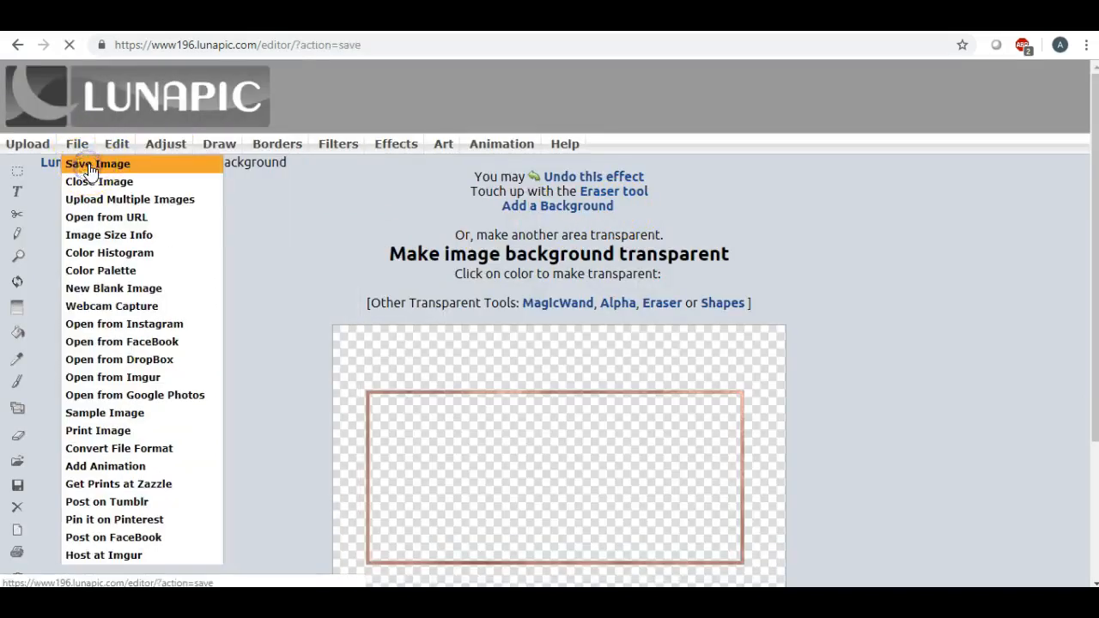
{"action": "left_click", "coordinate": [534, 232]}
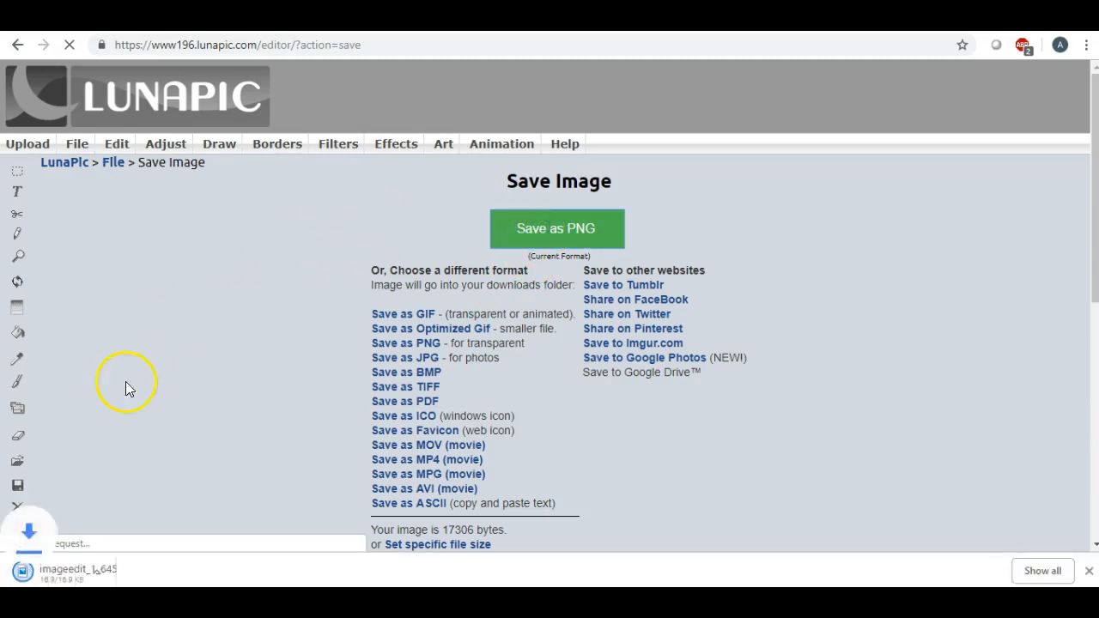
{"action": "left_click", "coordinate": [74, 574]}
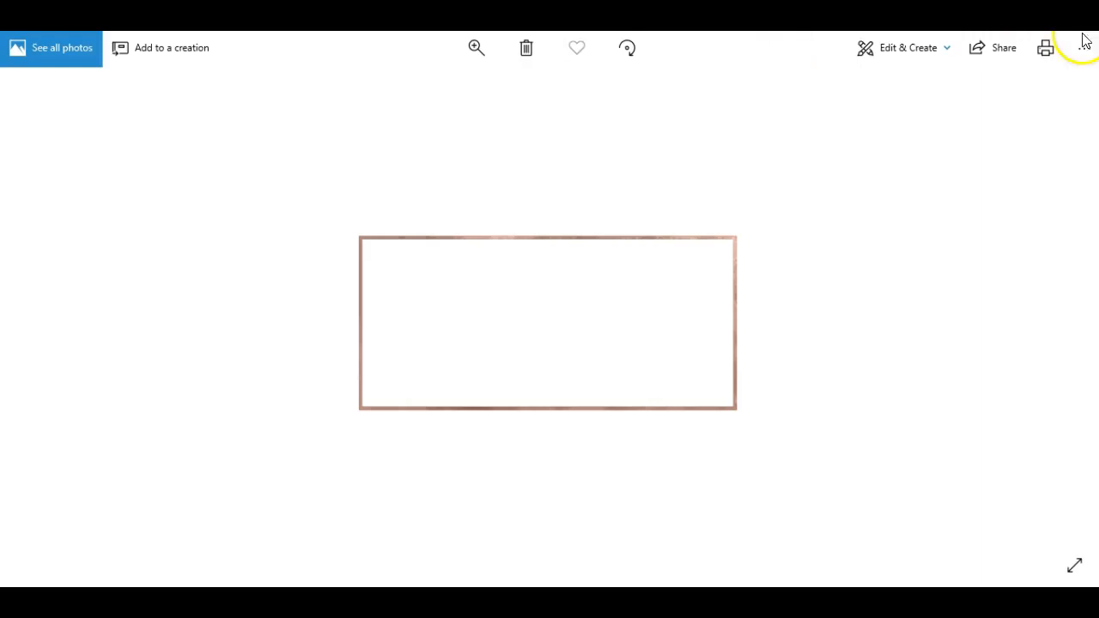
- Save a copy of the photo as PNG 'rosegoldrec' in the Desktop folder
{"action": "left_click", "coordinate": [1084, 48]}
{"action": "left_click", "coordinate": [1034, 112]}
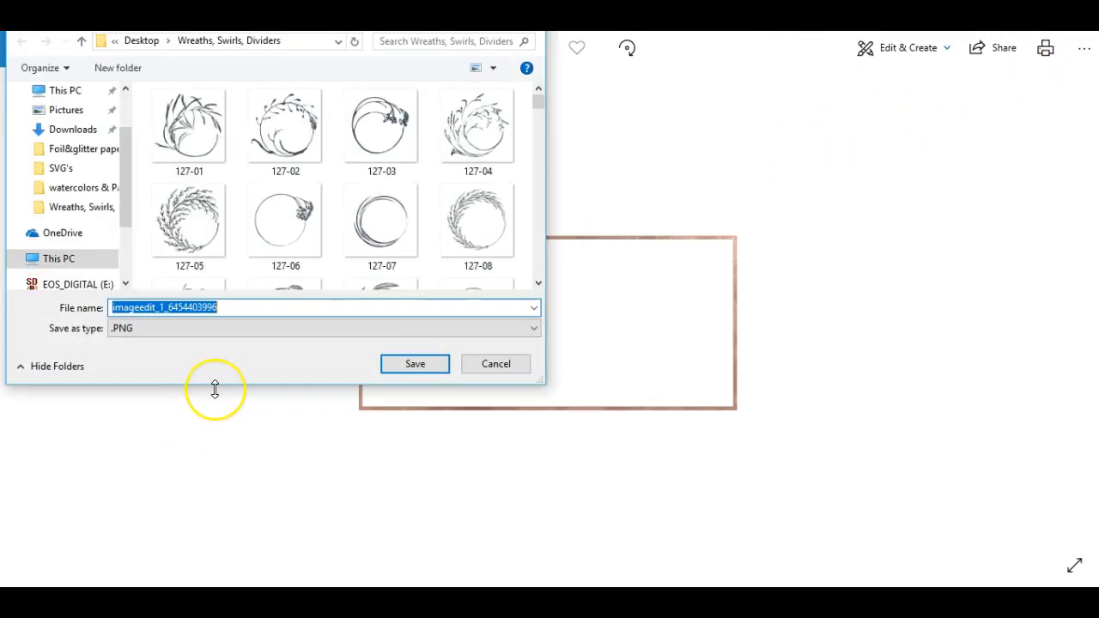
{"action": "key", "text": "BackSpace"}
{"action": "type", "text": "rosegoldrec"}
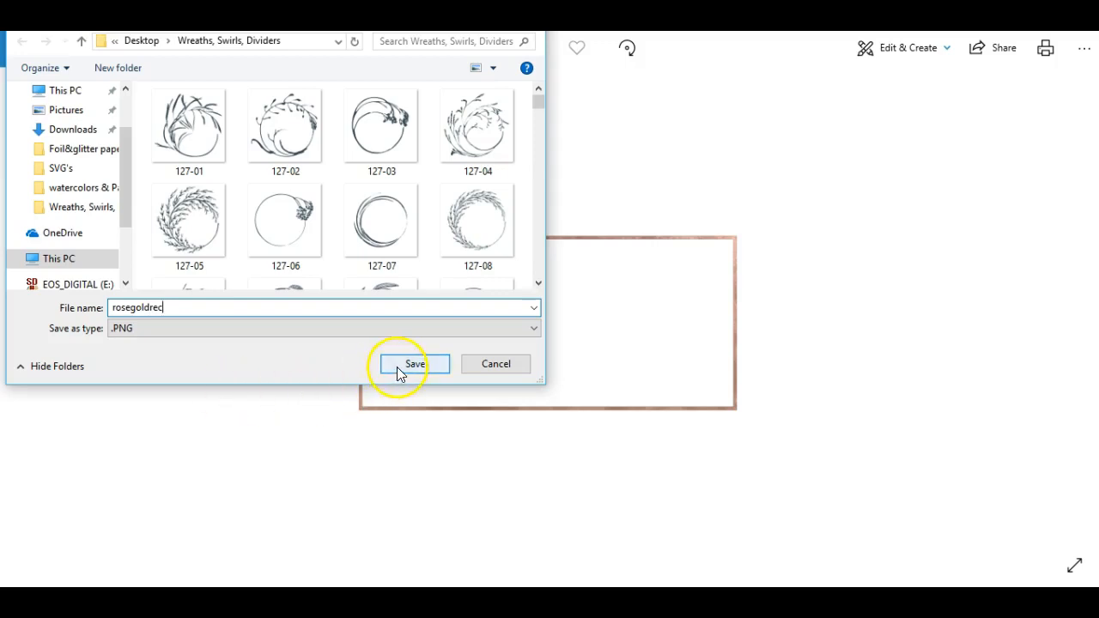
{"action": "left_click_drag", "start_coordinate": [130, 142], "coordinate": [131, 94]}
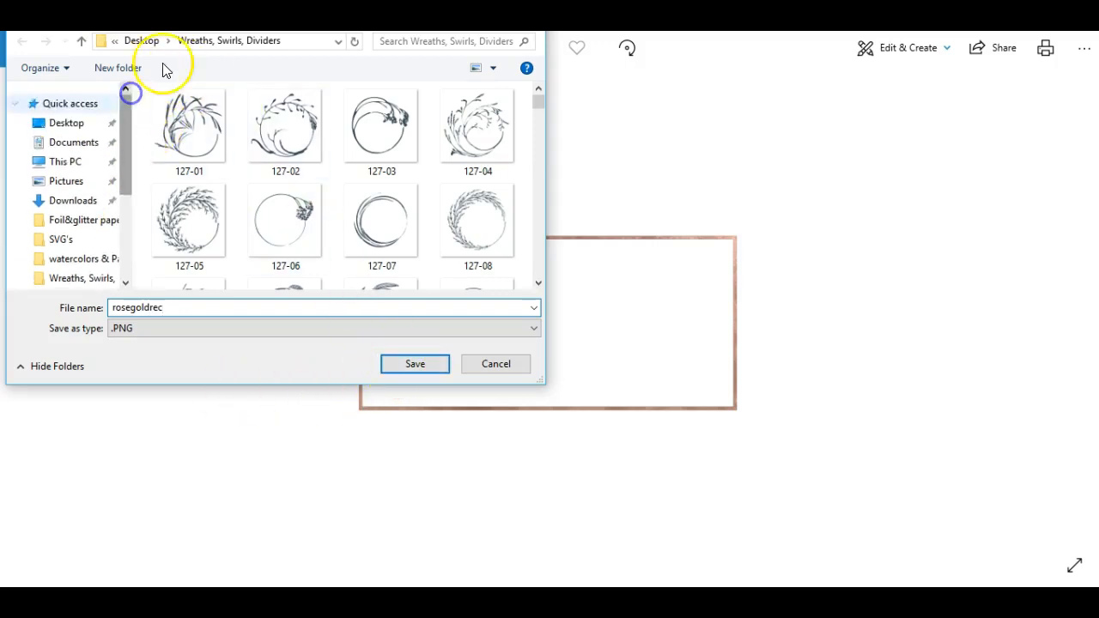
{"action": "left_click", "coordinate": [63, 121]}
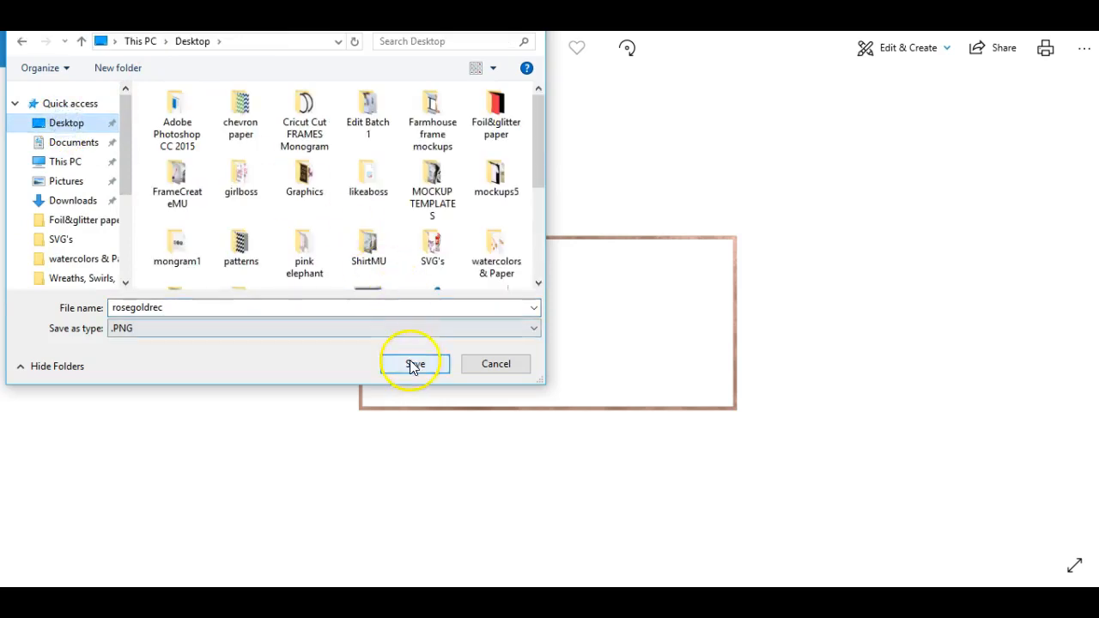
{"action": "left_click", "coordinate": [413, 365]}
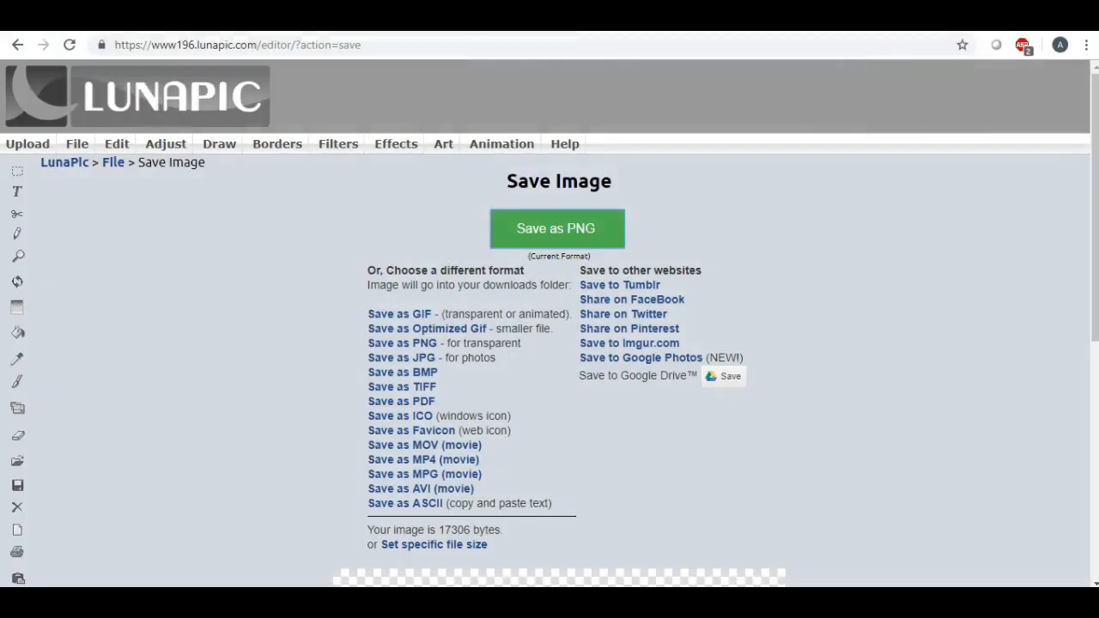
- Close the rose-gold image in LunaPic via File > Close Image and confirm discarding it
{"action": "mouse_move", "coordinate": [115, 142]}
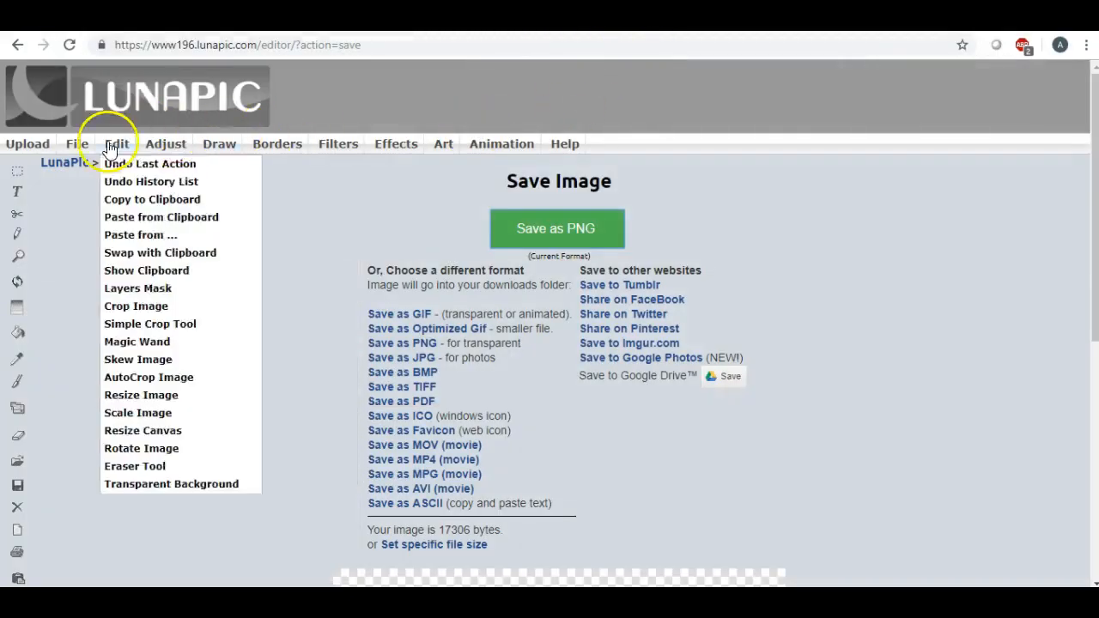
{"action": "mouse_move", "coordinate": [79, 142]}
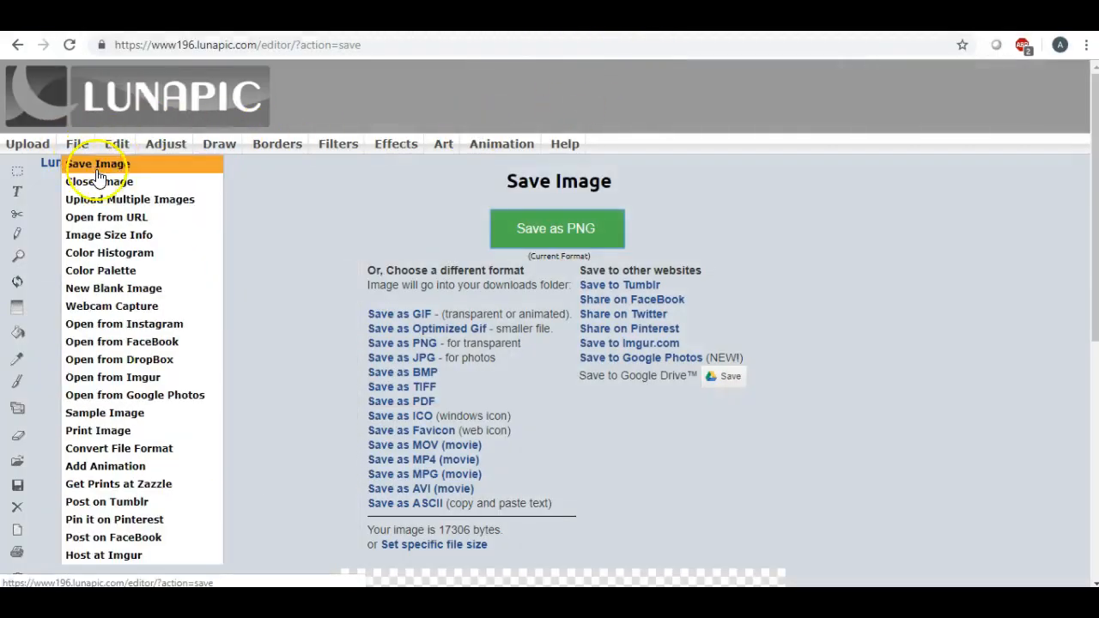
{"action": "left_click", "coordinate": [96, 183]}
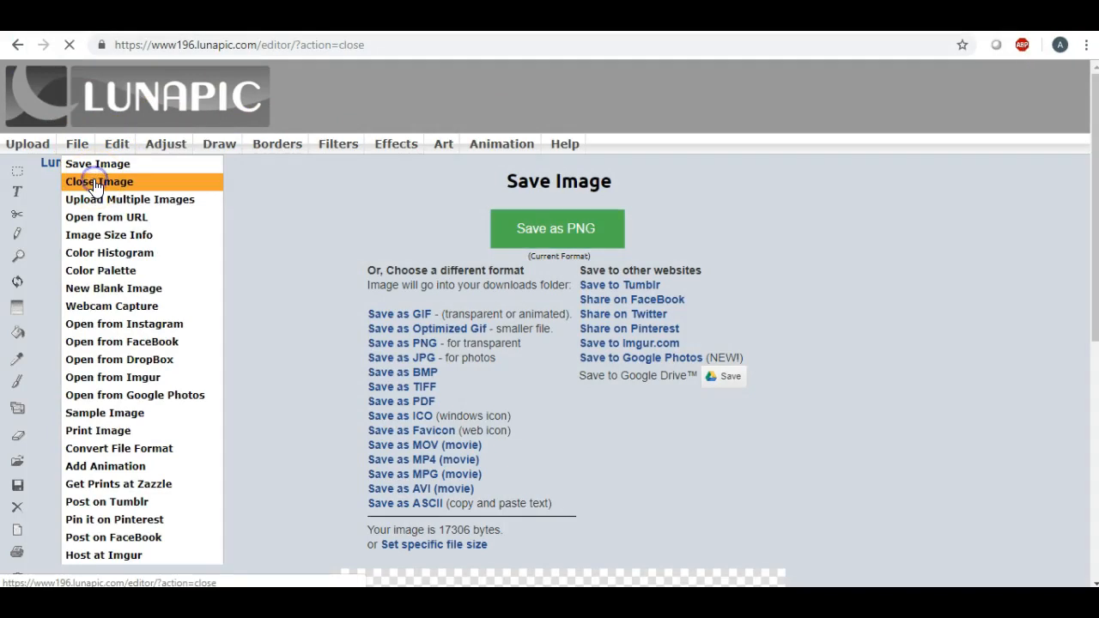
{"action": "left_click", "coordinate": [416, 341]}
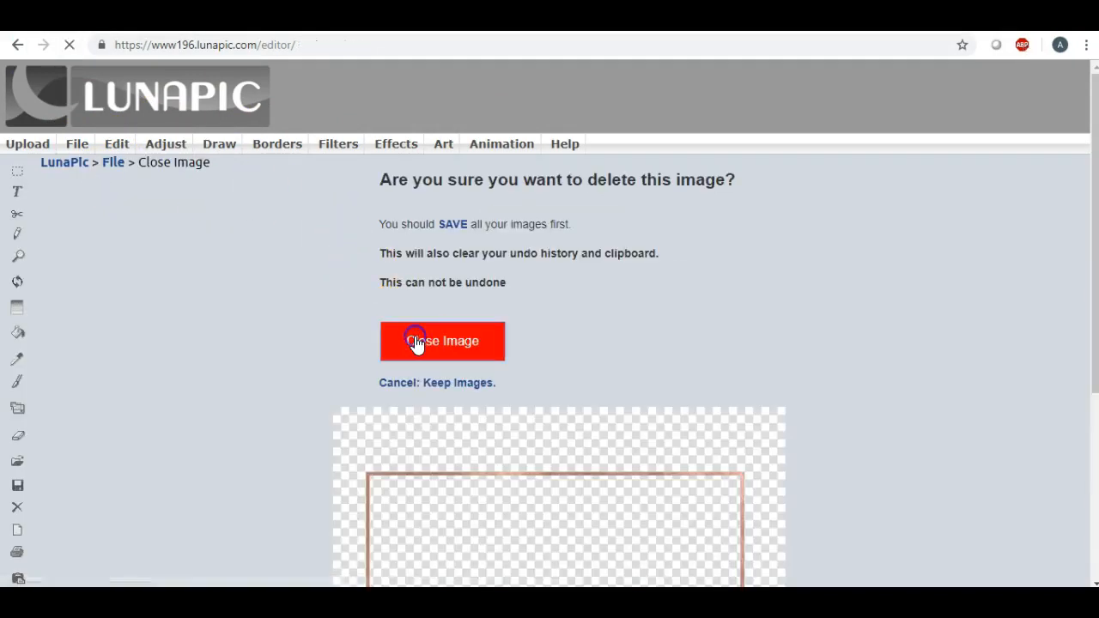
{"action": "mouse_move", "coordinate": [443, 144]}
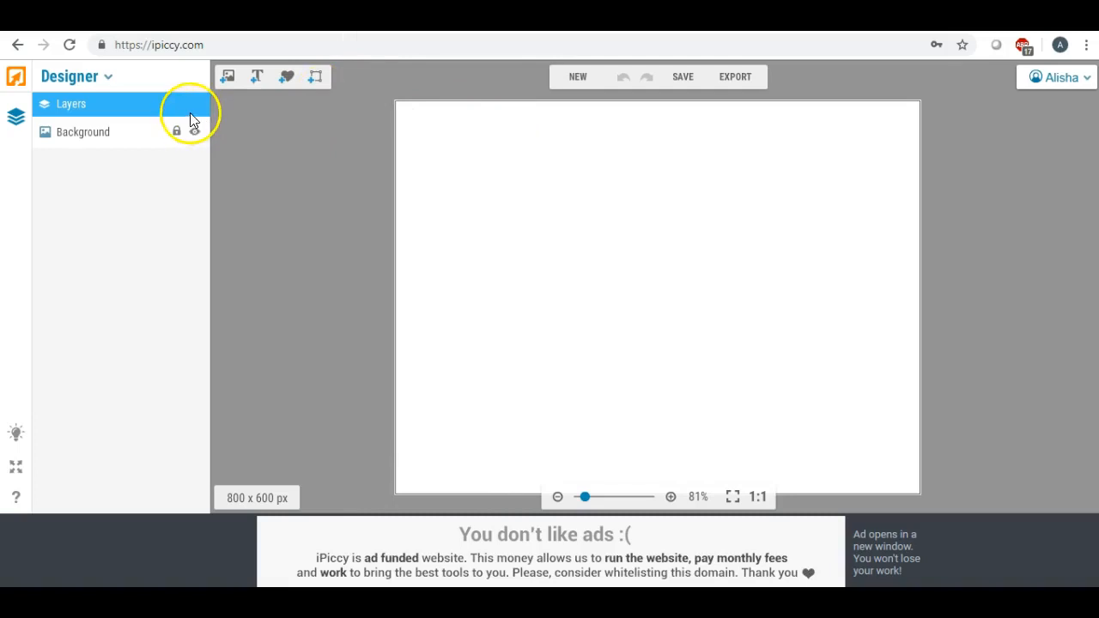
- Upload the rosegoldrec file from the Desktop into the Designer's image collection
{"action": "left_click", "coordinate": [228, 81]}
{"action": "left_click", "coordinate": [86, 133]}
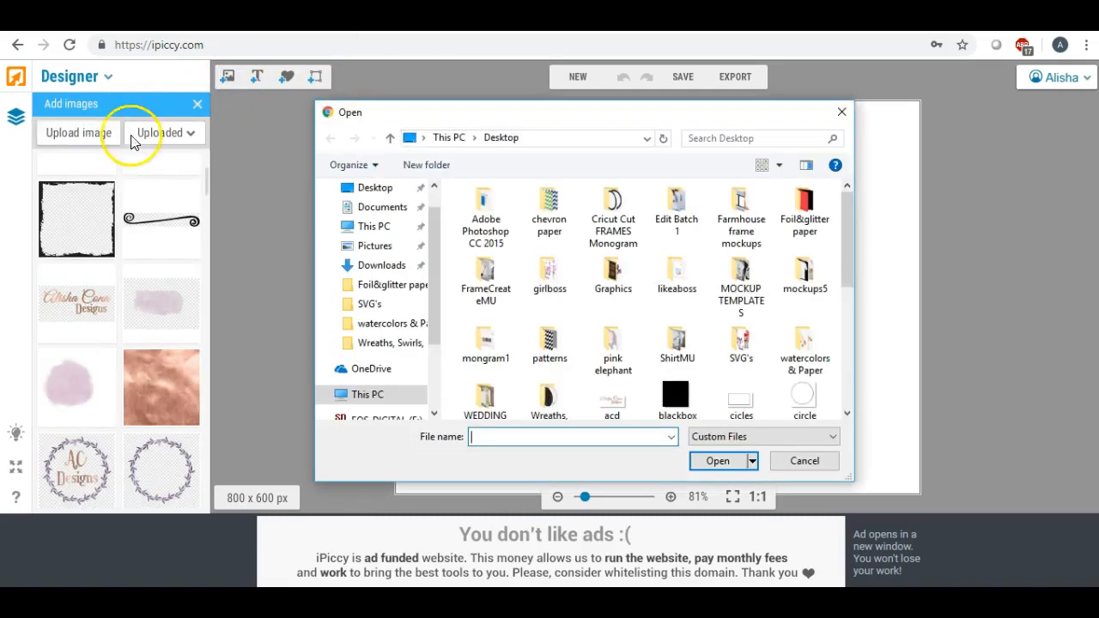
{"action": "scroll", "coordinate": [426, 215], "scroll_direction": "up", "scroll_amount": 1}
{"action": "left_click", "coordinate": [374, 222]}
{"action": "scroll", "coordinate": [661, 246], "scroll_direction": "down", "scroll_amount": 5}
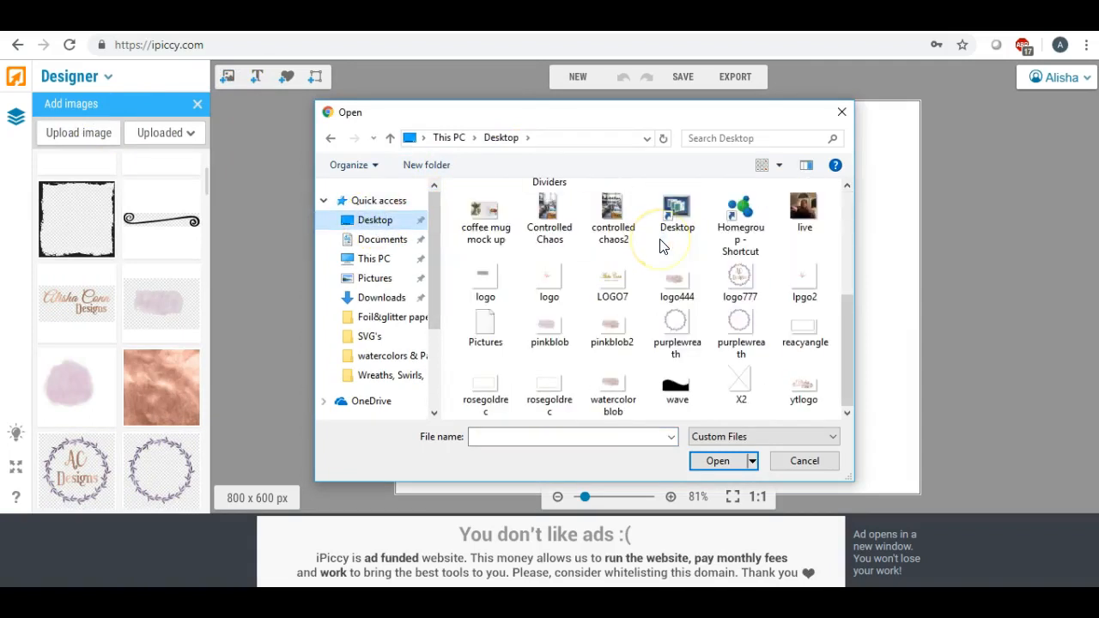
{"action": "left_click", "coordinate": [697, 250]}
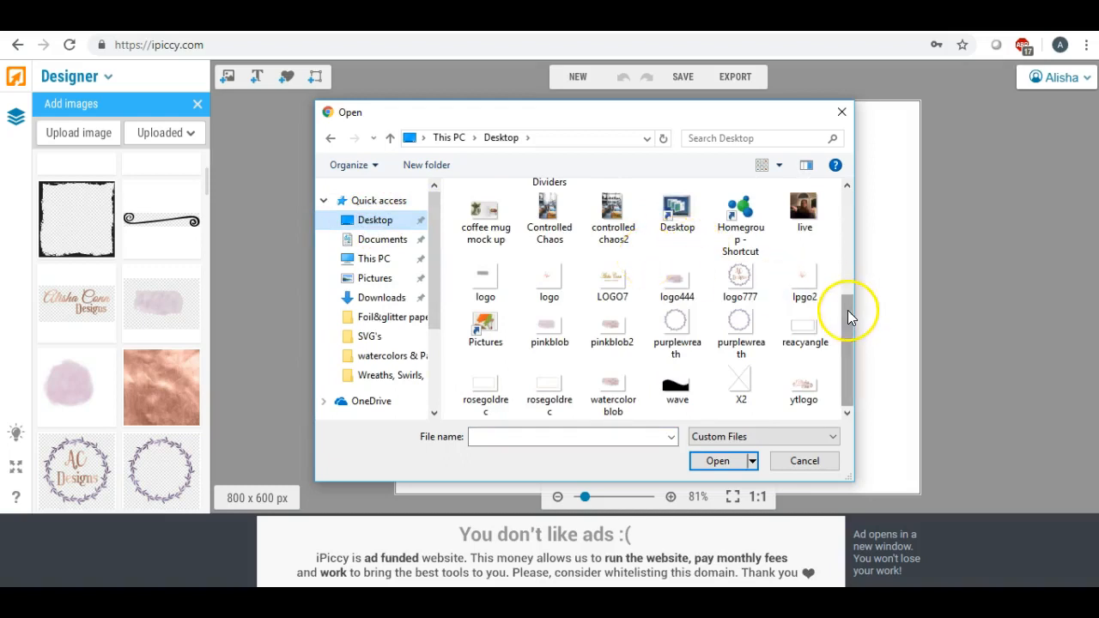
{"action": "double_click", "coordinate": [552, 385]}
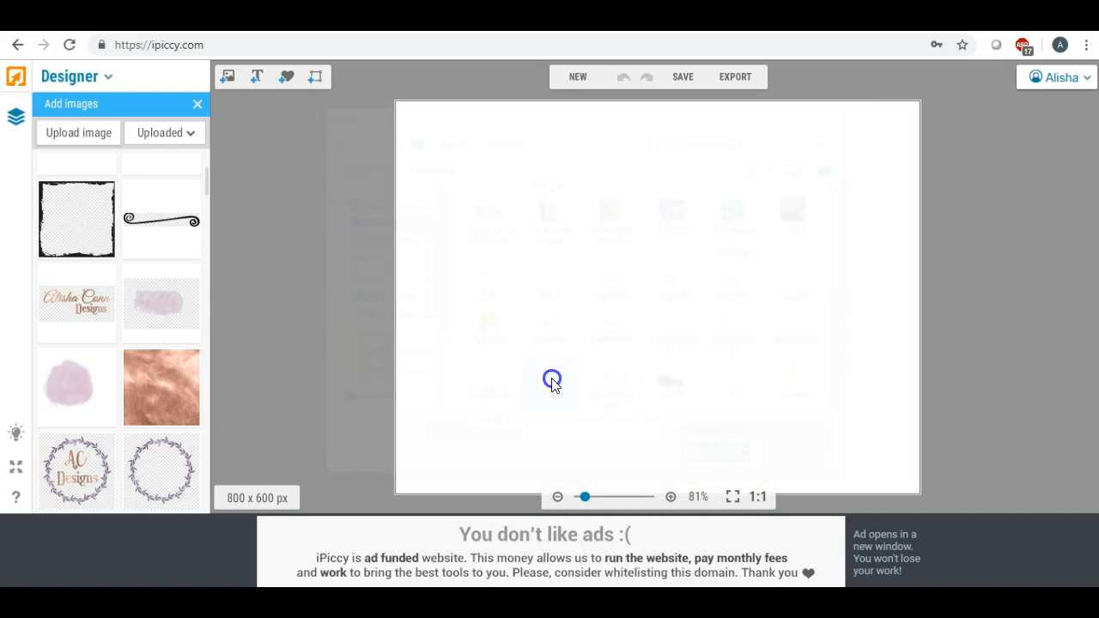
- Place the rose-gold rectangle on the canvas, enlarging and positioning it
{"action": "left_click_drag", "start_coordinate": [85, 197], "coordinate": [638, 279]}
{"action": "left_click_drag", "start_coordinate": [566, 315], "coordinate": [301, 439]}
{"action": "left_click_drag", "start_coordinate": [558, 306], "coordinate": [658, 275]}
{"action": "left_click_drag", "start_coordinate": [811, 197], "coordinate": [868, 123]}
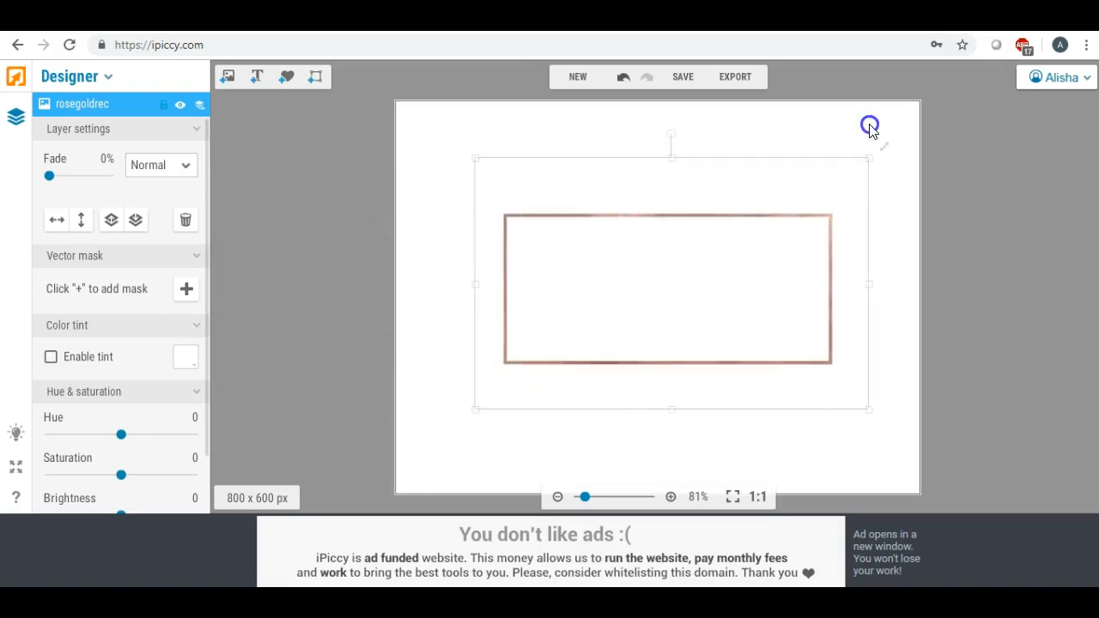
{"action": "left_click_drag", "start_coordinate": [696, 256], "coordinate": [685, 258]}
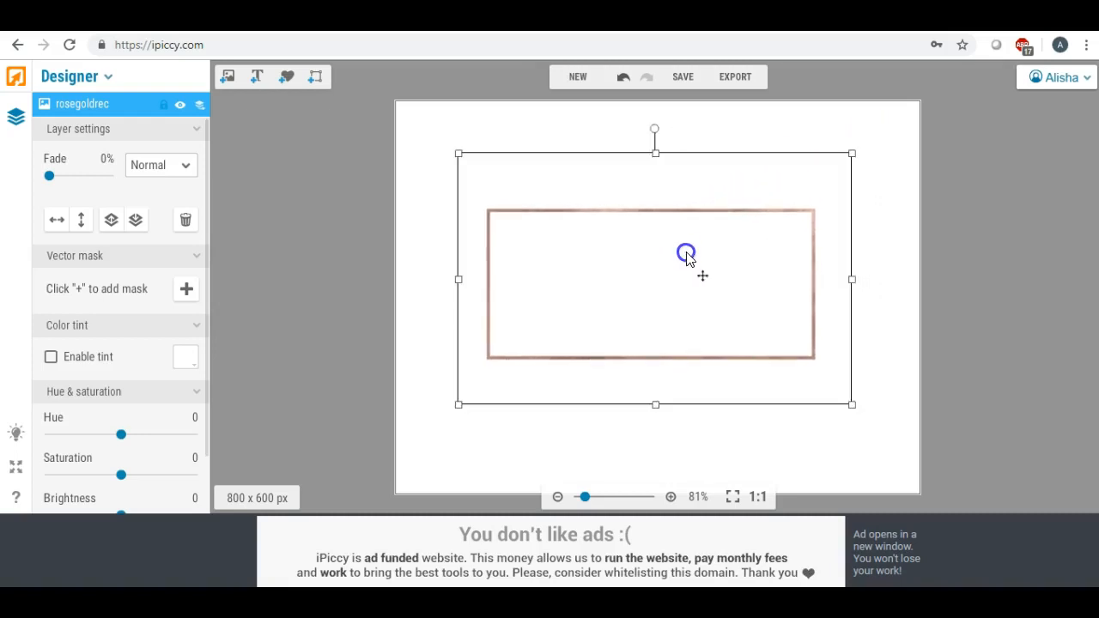
- Add the black circle outline, enlarge it proportionally and centre it over the rectangle
{"action": "left_click", "coordinate": [228, 84]}
{"action": "left_click_drag", "start_coordinate": [81, 437], "coordinate": [581, 224]}
{"action": "left_click_drag", "start_coordinate": [654, 289], "coordinate": [801, 479]}
{"action": "left_click_drag", "start_coordinate": [667, 314], "coordinate": [655, 304]}
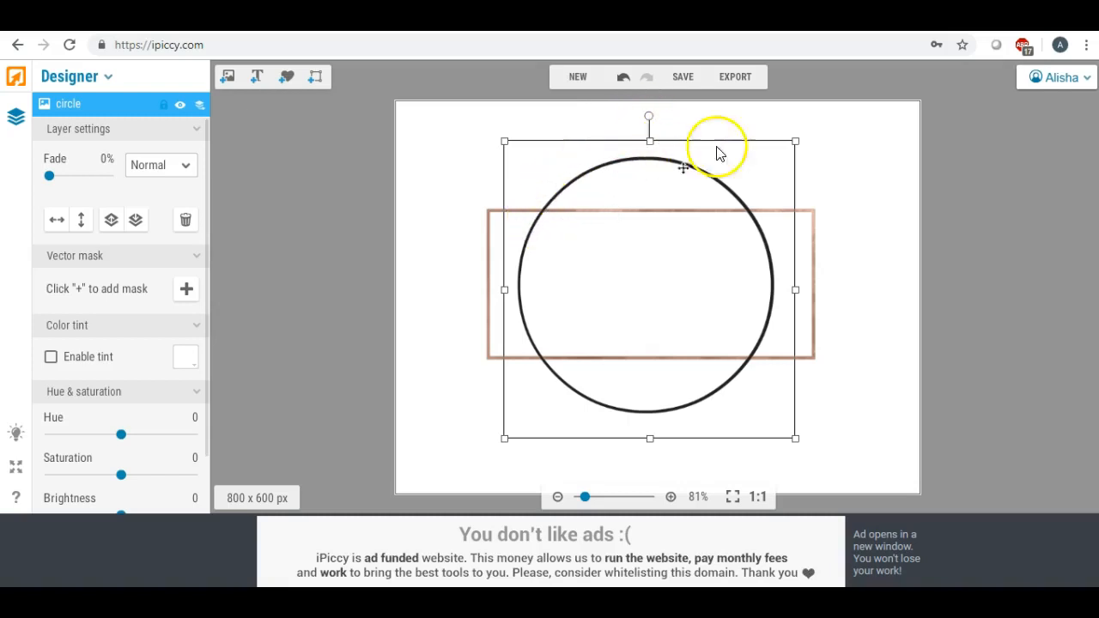
{"action": "left_click_drag", "start_coordinate": [504, 141], "coordinate": [473, 119]}
{"action": "left_click_drag", "start_coordinate": [571, 251], "coordinate": [580, 261]}
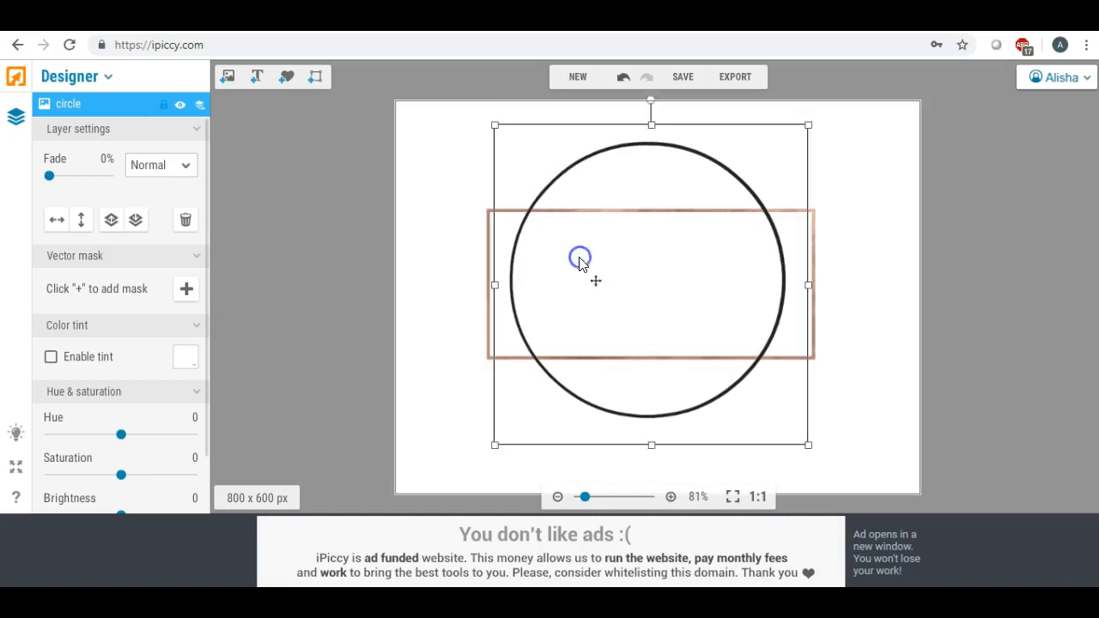
- Shrink and shift the rectangle, then recentre the circle so both overlap evenly
{"action": "left_click", "coordinate": [488, 247]}
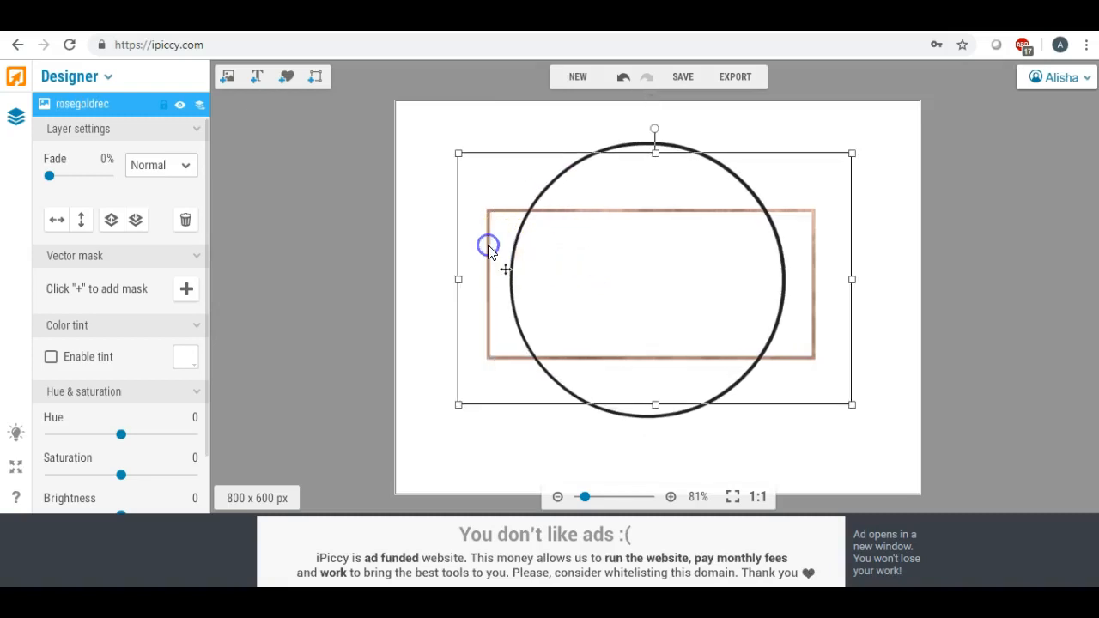
{"action": "left_click", "coordinate": [462, 163]}
{"action": "left_click_drag", "start_coordinate": [494, 225], "coordinate": [466, 224]}
{"action": "left_click_drag", "start_coordinate": [433, 157], "coordinate": [444, 170]}
{"action": "mouse_move", "coordinate": [587, 264]}
{"action": "left_mouse_down"}
{"action": "mouse_move", "coordinate": [599, 263]}
{"action": "mouse_move", "coordinate": [572, 271]}
{"action": "left_mouse_up"}
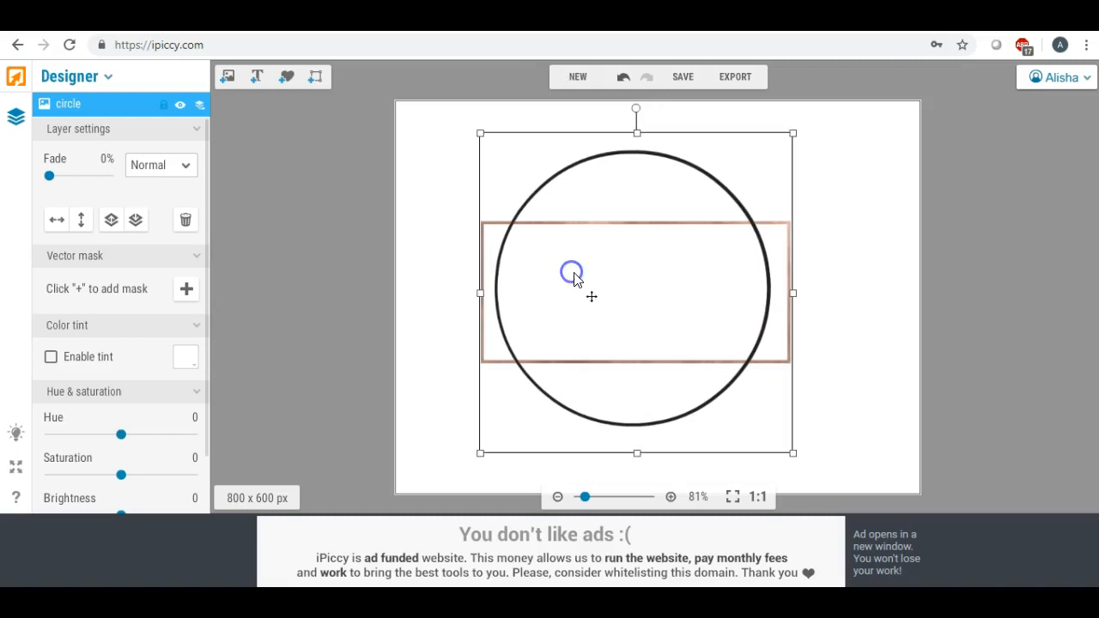
{"action": "left_click", "coordinate": [829, 259]}
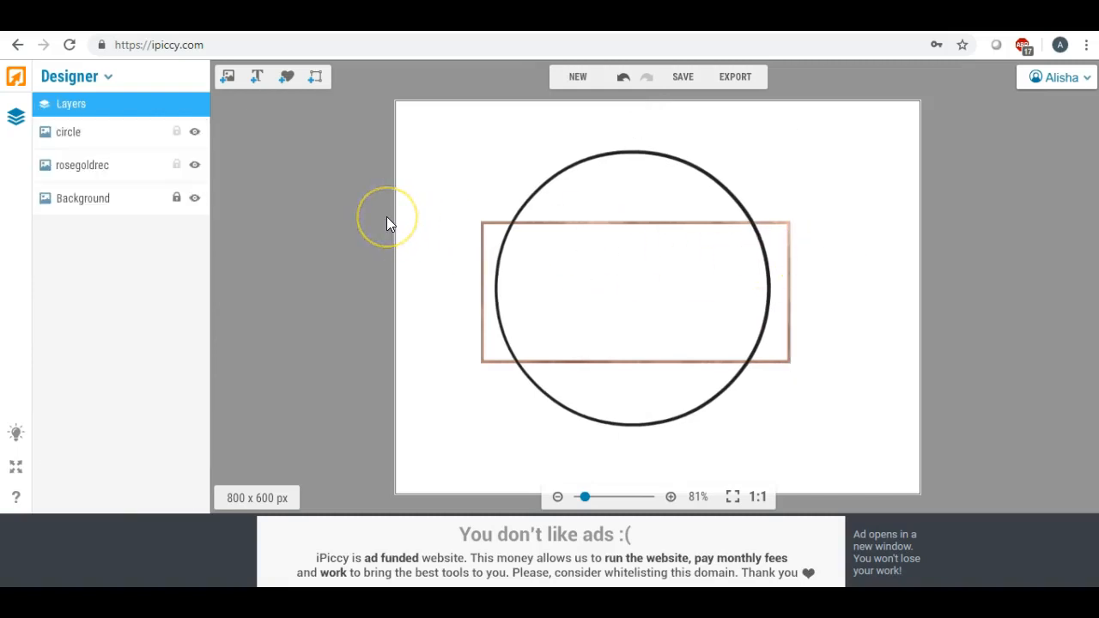
{"action": "left_click", "coordinate": [607, 258]}
{"action": "left_click_drag", "start_coordinate": [607, 258], "coordinate": [612, 256]}
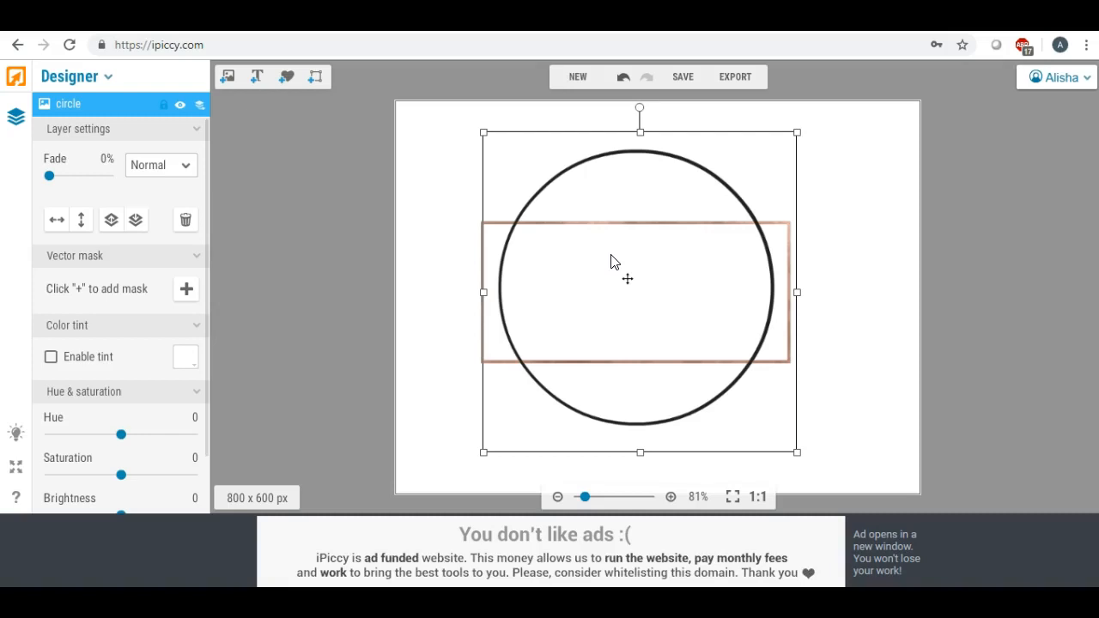
{"action": "left_click", "coordinate": [587, 256]}
- Add a leaf sprig from the images, shrink it, and move it onto the circle's top-right edge
{"action": "left_click", "coordinate": [227, 82]}
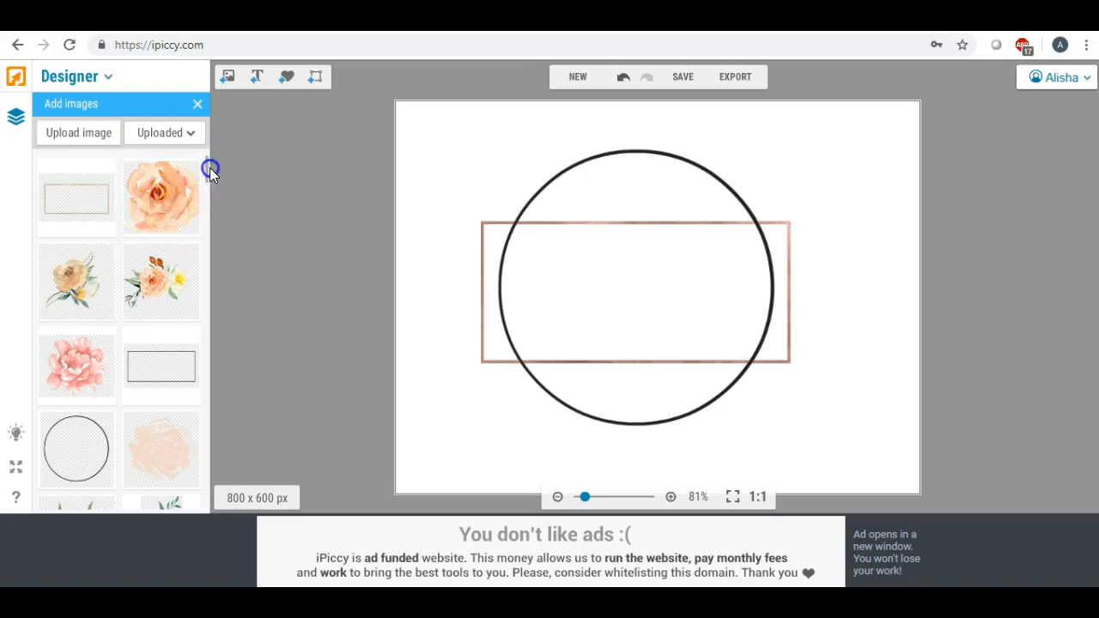
{"action": "scroll", "coordinate": [210, 168], "scroll_direction": "down", "scroll_amount": 4}
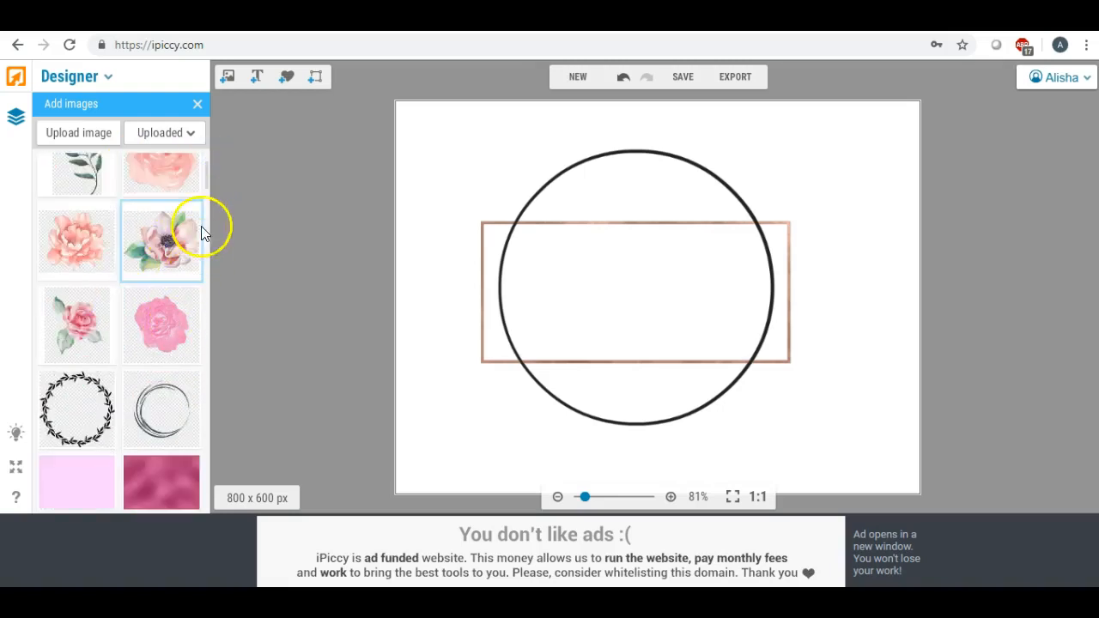
{"action": "scroll", "coordinate": [210, 178], "scroll_direction": "down", "scroll_amount": 5}
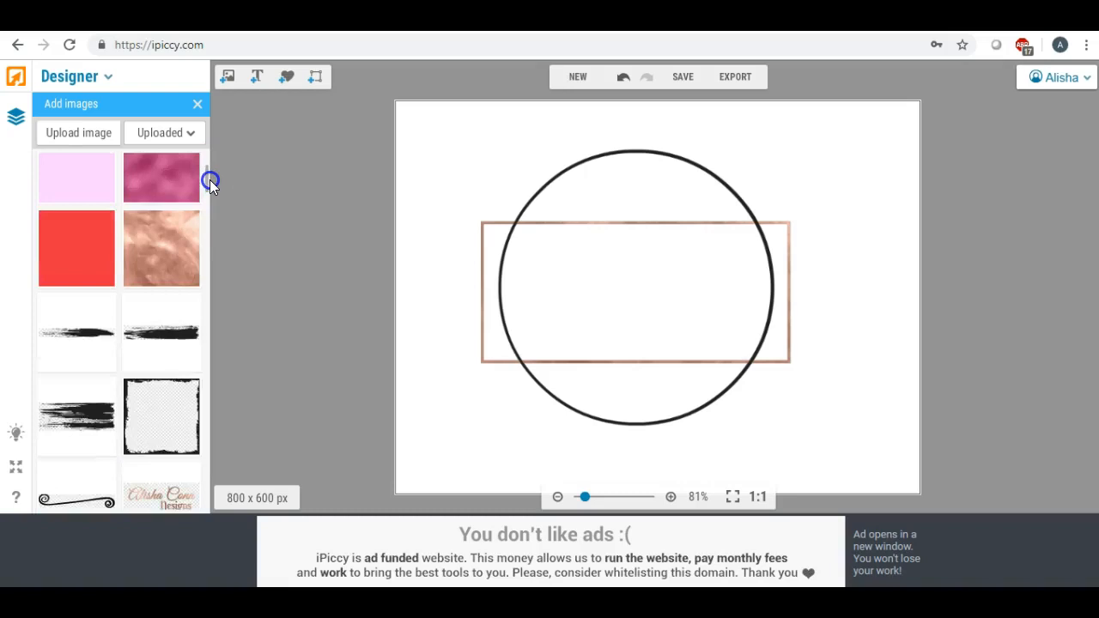
{"action": "scroll", "coordinate": [209, 176], "scroll_direction": "up", "scroll_amount": 6}
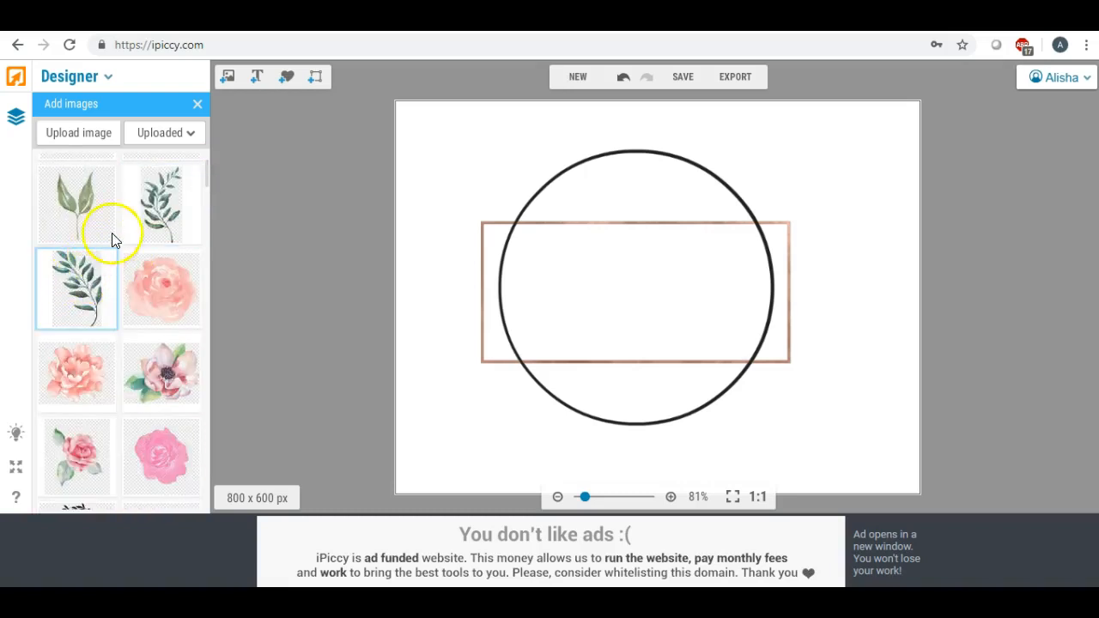
{"action": "left_click_drag", "start_coordinate": [85, 279], "coordinate": [667, 237]}
{"action": "mouse_move", "coordinate": [630, 177]}
{"action": "left_mouse_down"}
{"action": "mouse_move", "coordinate": [656, 205]}
{"action": "mouse_move", "coordinate": [662, 184]}
{"action": "mouse_move", "coordinate": [635, 198]}
{"action": "left_mouse_up"}
{"action": "left_click_drag", "start_coordinate": [687, 257], "coordinate": [708, 184]}
- Rotate the leaf counter-clockwise so it sits tilted along the circle's edge
{"action": "mouse_move", "coordinate": [662, 139]}
{"action": "left_mouse_down"}
{"action": "mouse_move", "coordinate": [672, 130]}
{"action": "mouse_move", "coordinate": [713, 147]}
{"action": "mouse_move", "coordinate": [662, 157]}
{"action": "left_mouse_up"}
{"action": "left_click_drag", "start_coordinate": [714, 197], "coordinate": [725, 195]}
{"action": "left_click_drag", "start_coordinate": [679, 163], "coordinate": [687, 152]}
{"action": "left_click_drag", "start_coordinate": [712, 187], "coordinate": [695, 161]}
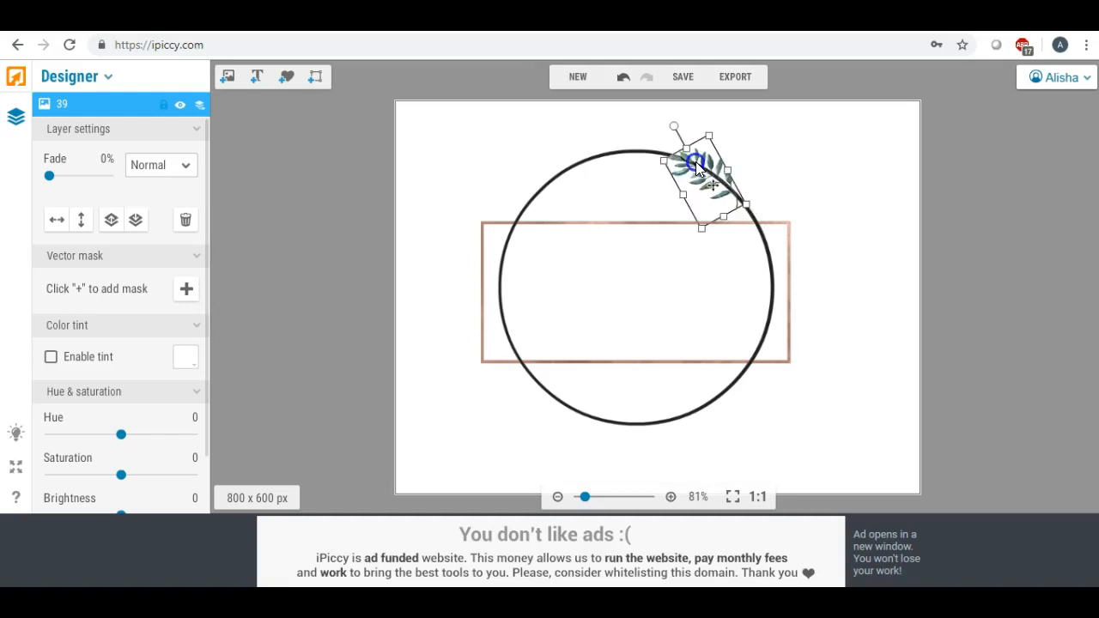
{"action": "left_click", "coordinate": [296, 224]}
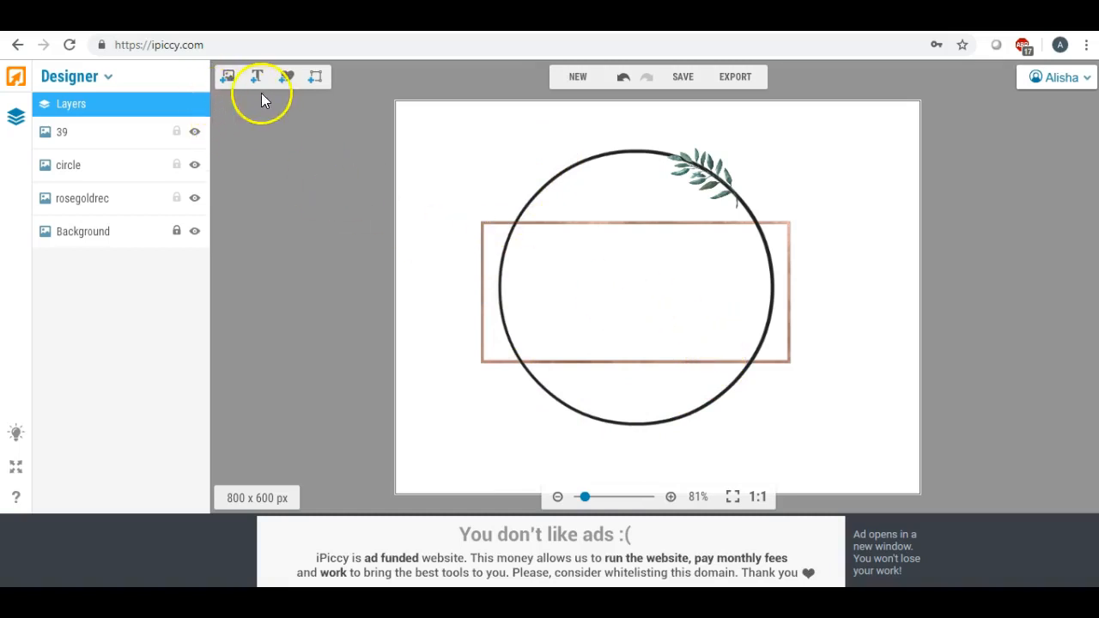
- Place a pink watercolour rose, shrink and tilt it, and settle it on the circle's top edge
{"action": "left_click", "coordinate": [228, 82]}
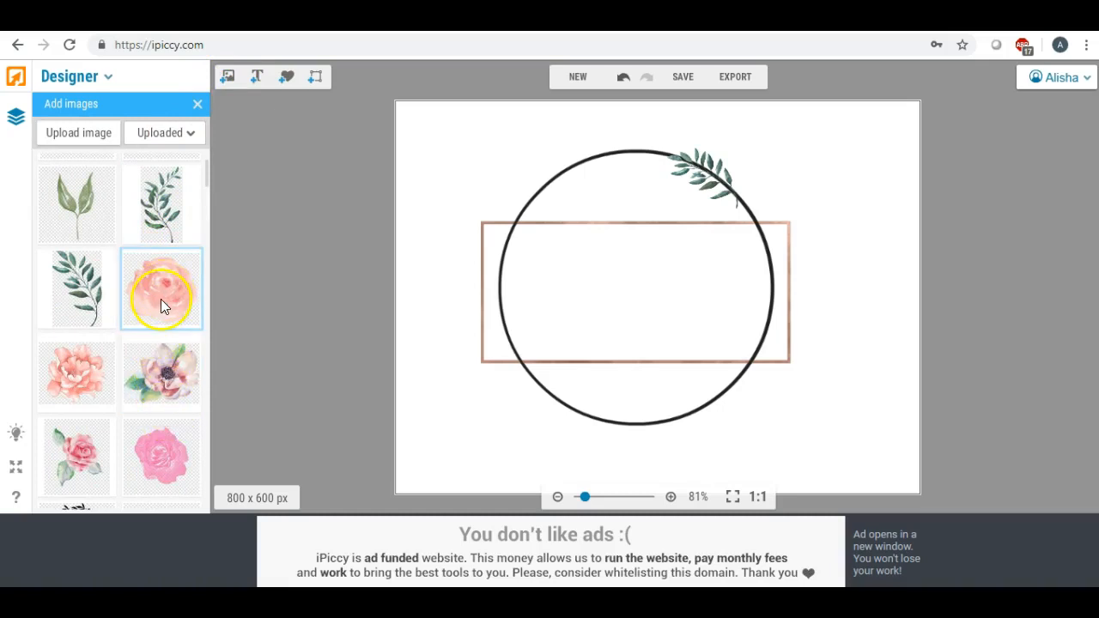
{"action": "mouse_move", "coordinate": [207, 170]}
{"action": "left_mouse_down"}
{"action": "mouse_move", "coordinate": [211, 181]}
{"action": "mouse_move", "coordinate": [211, 170]}
{"action": "left_mouse_up"}
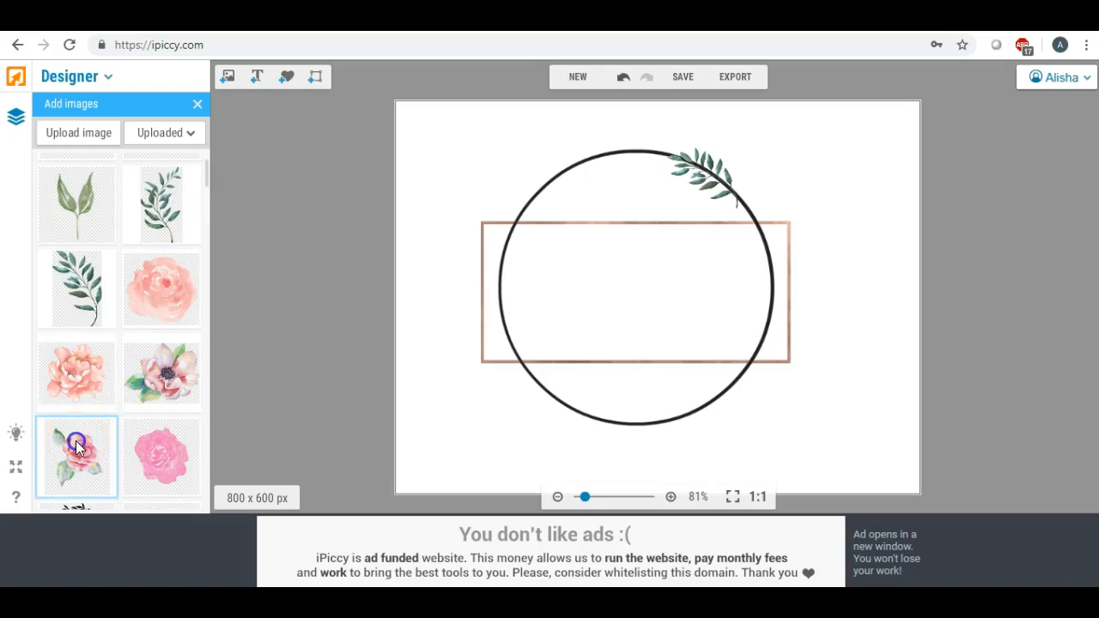
{"action": "left_click_drag", "start_coordinate": [77, 446], "coordinate": [641, 173]}
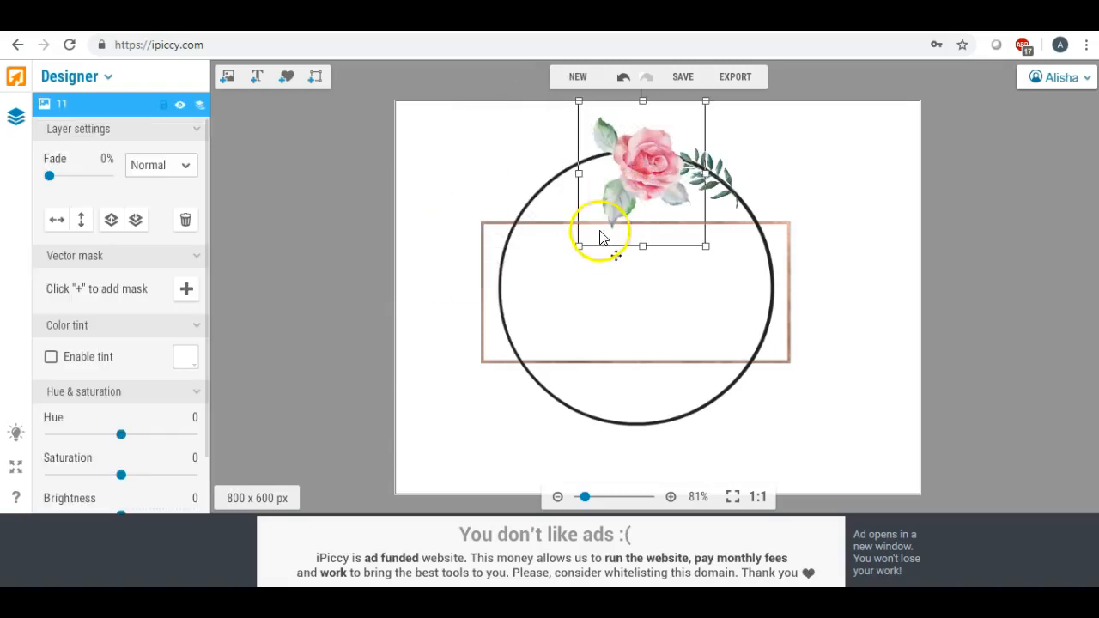
{"action": "left_click_drag", "start_coordinate": [581, 251], "coordinate": [599, 215]}
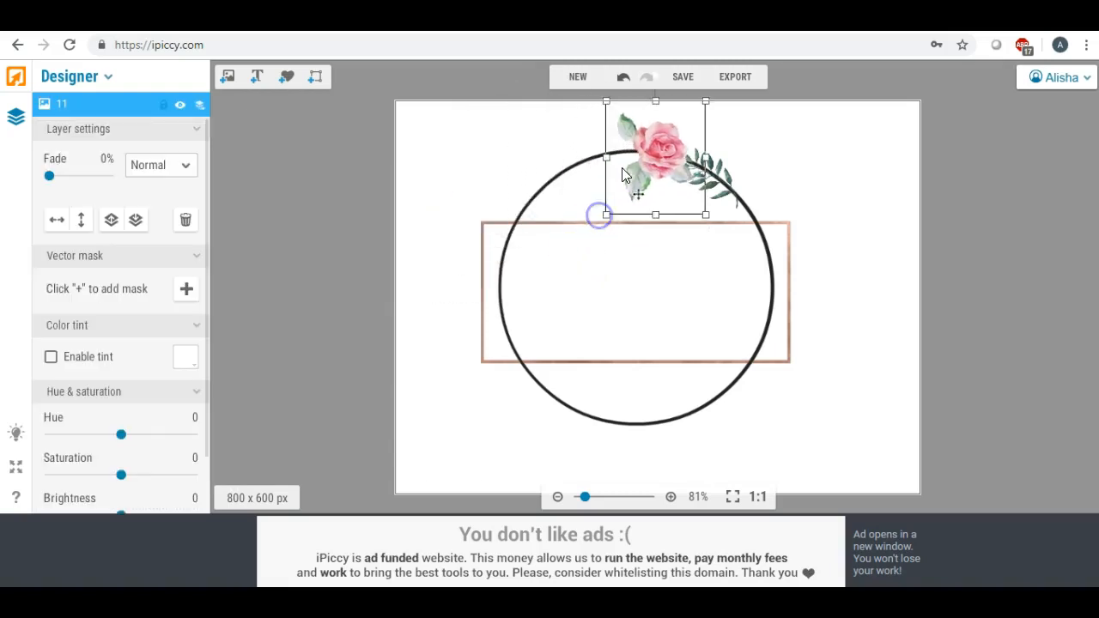
{"action": "left_click_drag", "start_coordinate": [648, 99], "coordinate": [642, 157]}
{"action": "left_click_drag", "start_coordinate": [577, 116], "coordinate": [596, 128]}
{"action": "left_click_drag", "start_coordinate": [635, 161], "coordinate": [638, 161]}
{"action": "left_click", "coordinate": [475, 165]}
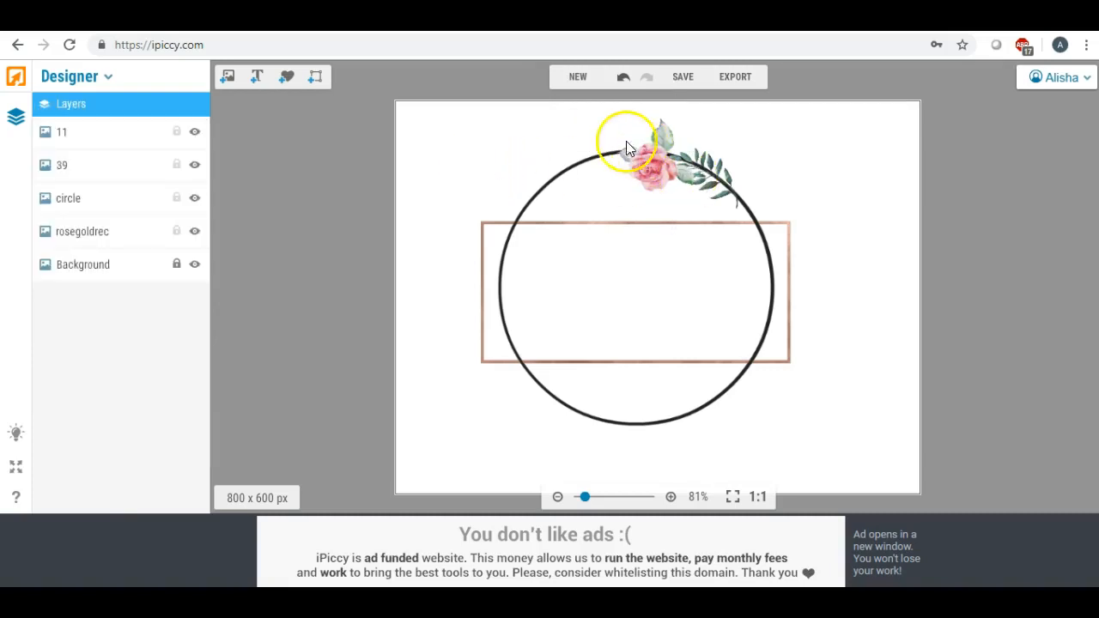
- Ring the circle with watercolour roses and leaf sprigs, nudging the top pink flower into place
{"action": "left_click", "coordinate": [230, 86]}
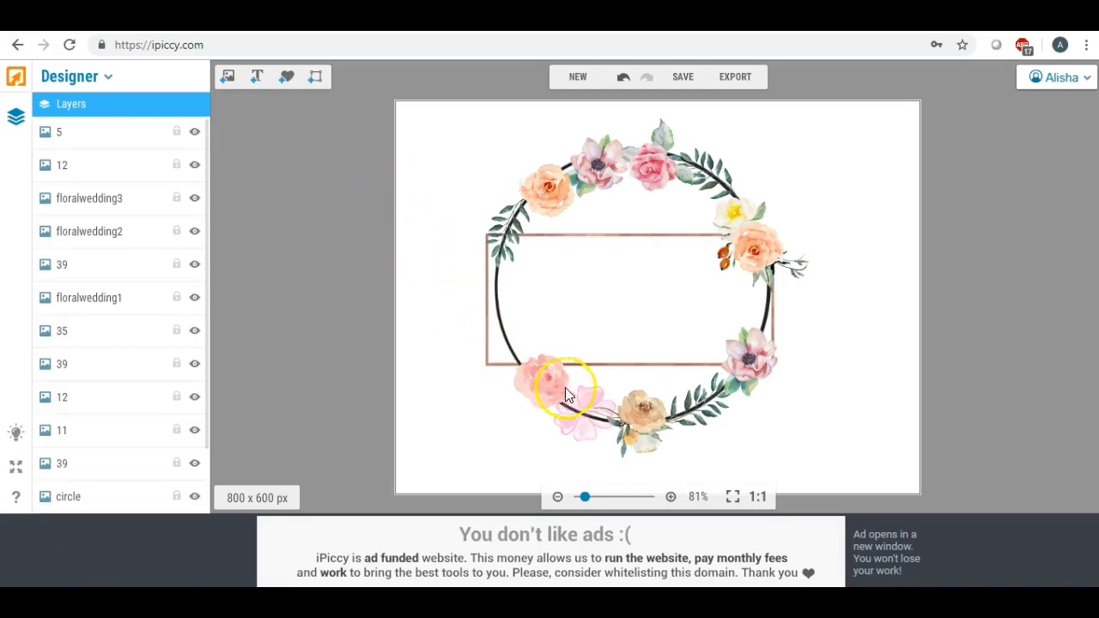
{"action": "left_click", "coordinate": [591, 169]}
{"action": "left_click", "coordinate": [605, 168]}
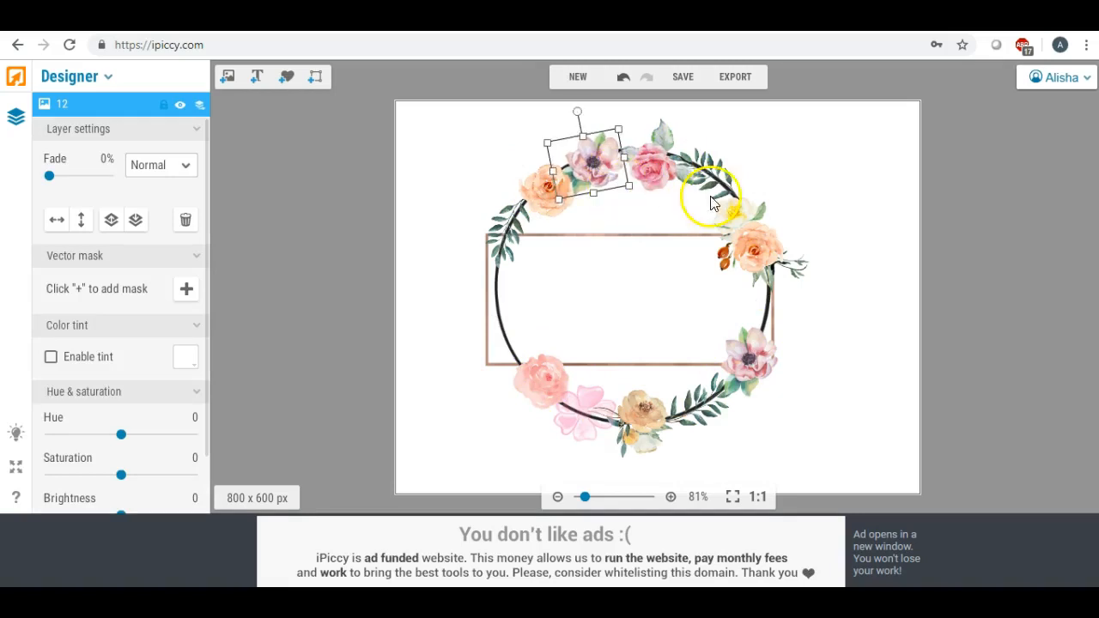
{"action": "left_click", "coordinate": [802, 174]}
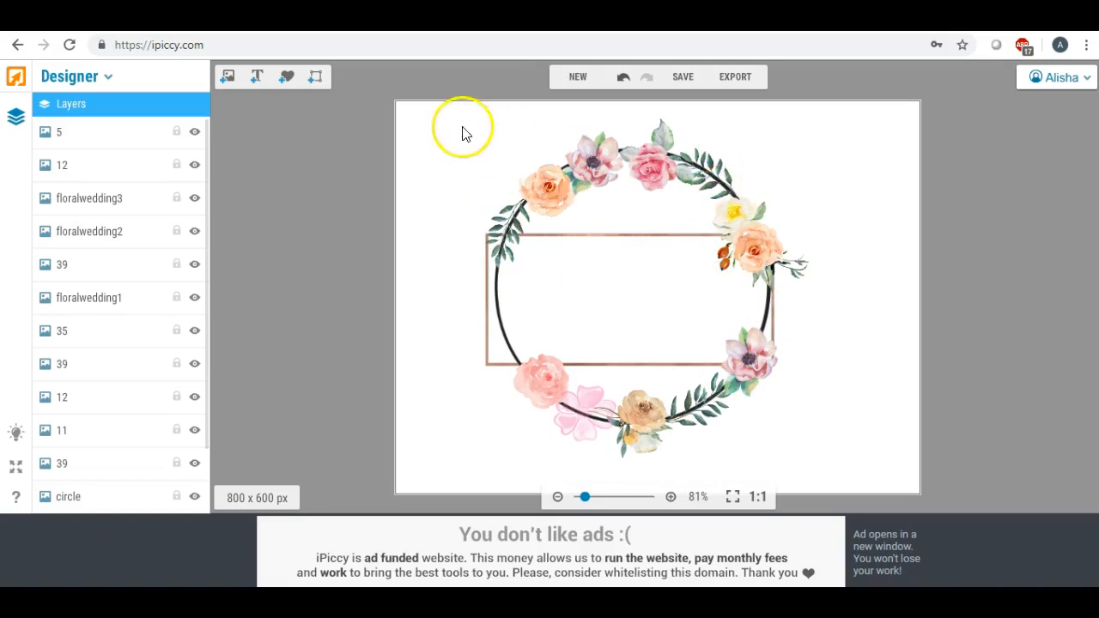
- Select the black circle outline, drag it aside, and delete it
{"action": "left_click", "coordinate": [504, 156]}
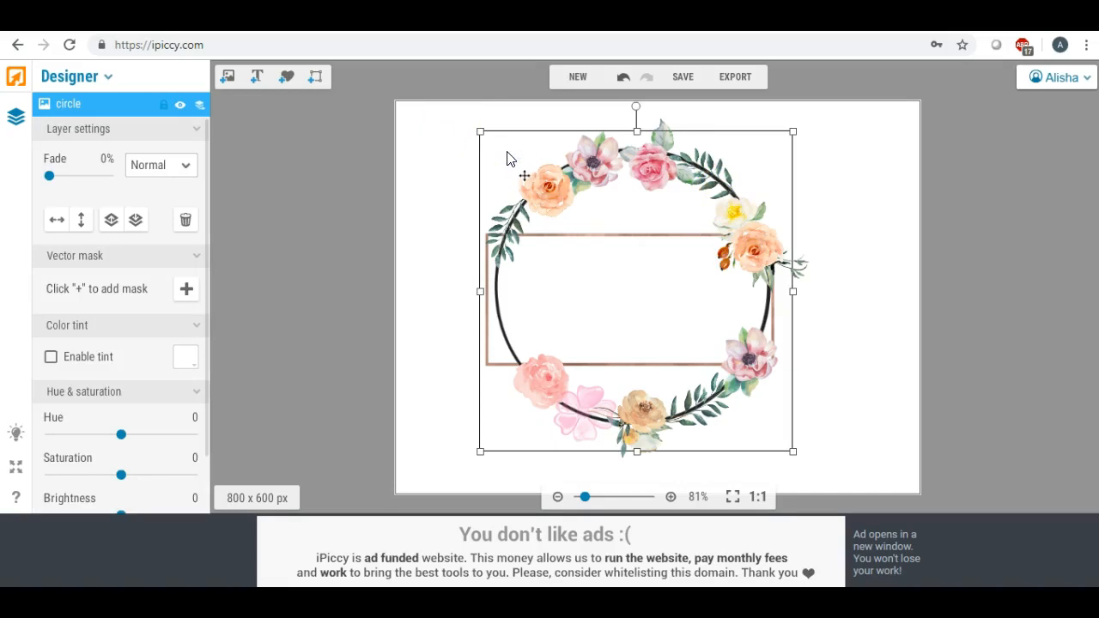
{"action": "left_click_drag", "start_coordinate": [488, 153], "coordinate": [381, 159]}
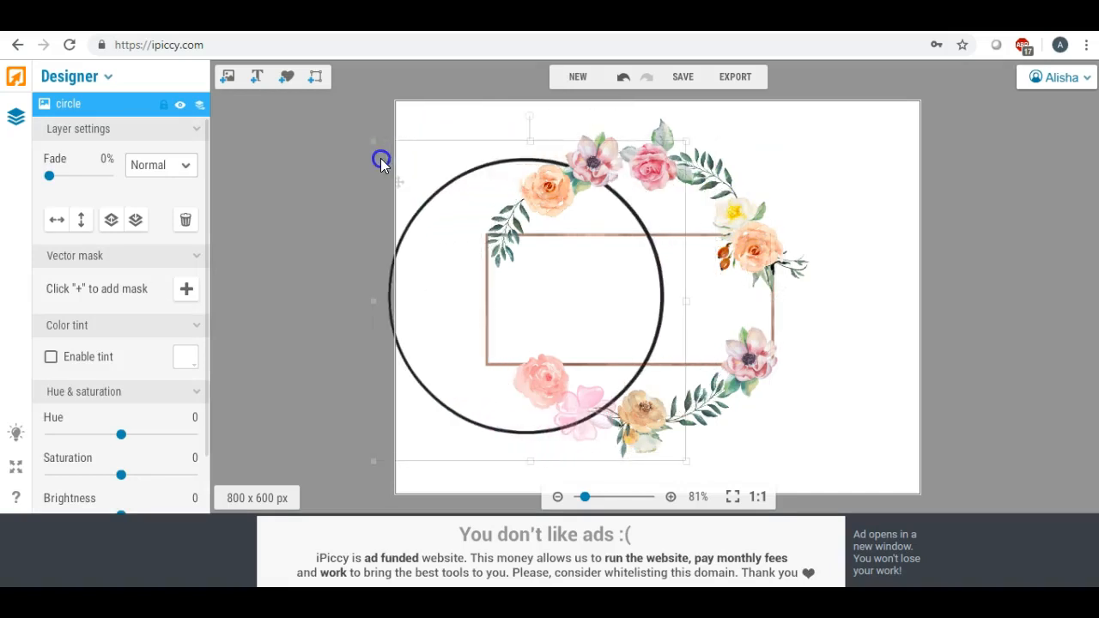
{"action": "key", "text": "Delete"}
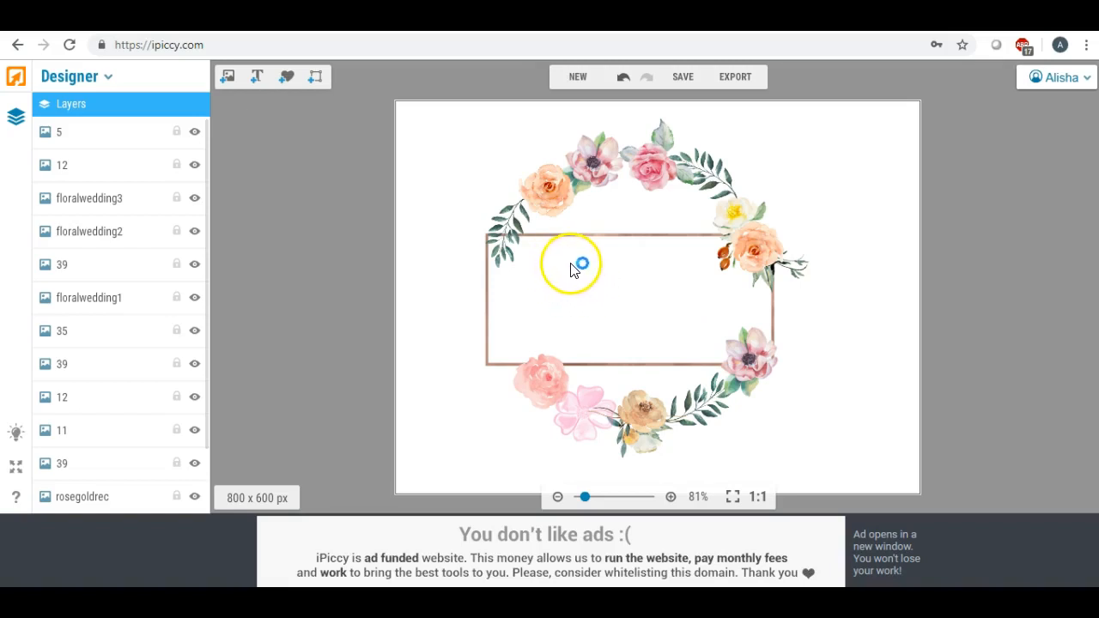
- Add a text element and replace the placeholder with the photographer's name
{"action": "left_click", "coordinate": [256, 79]}
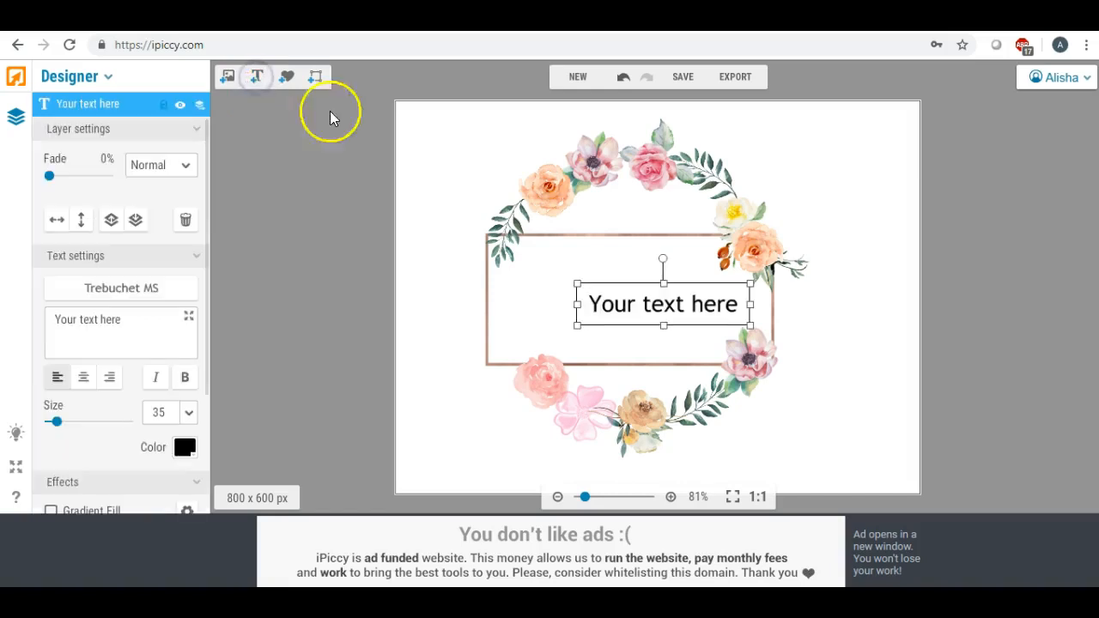
{"action": "left_click_drag", "start_coordinate": [625, 298], "coordinate": [574, 276]}
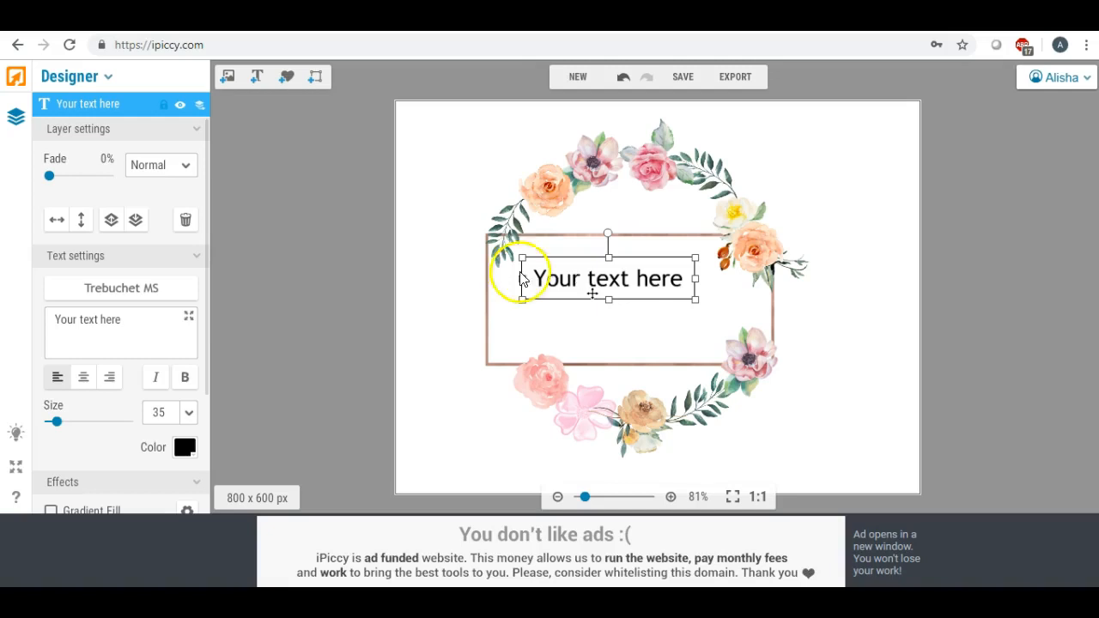
{"action": "left_click_drag", "start_coordinate": [138, 320], "coordinate": [9, 320]}
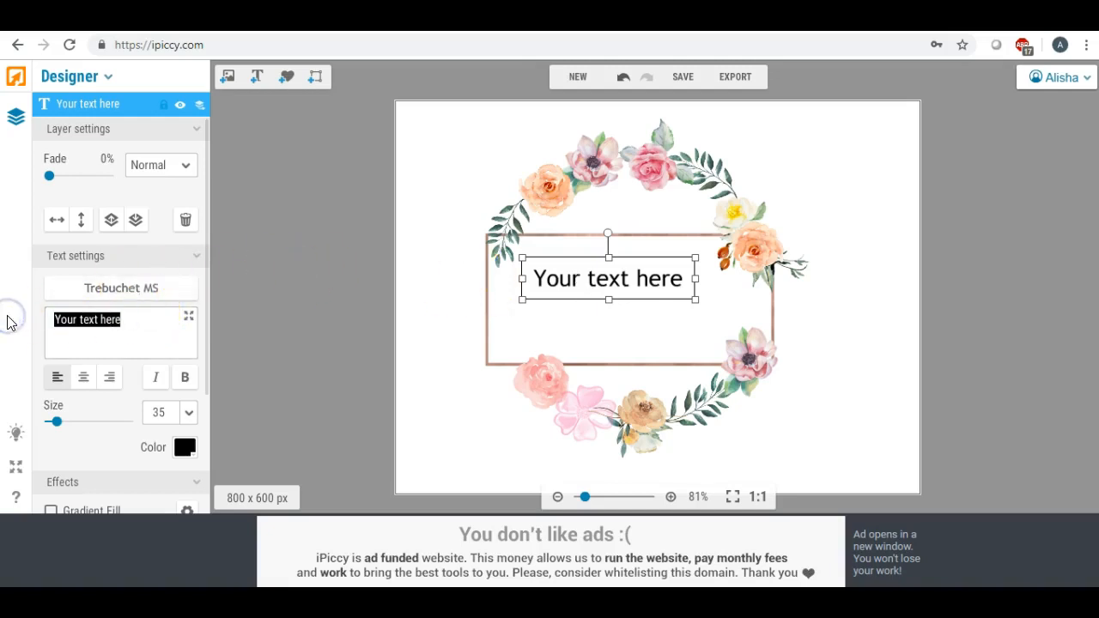
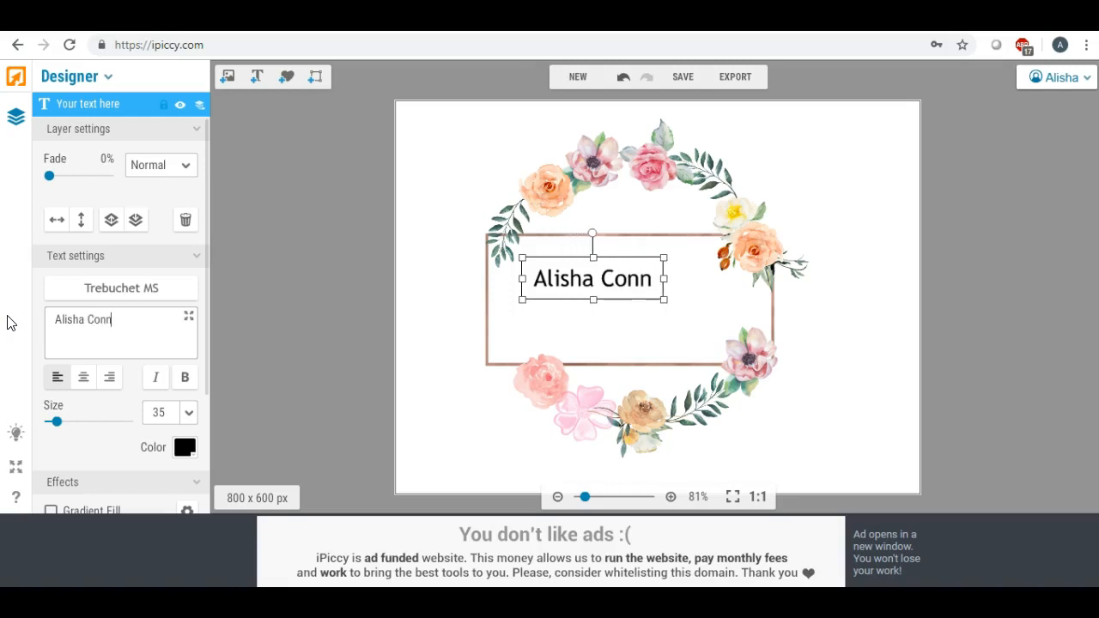
- Set the name in a bold handwritten script font from the local fonts
{"action": "left_click", "coordinate": [98, 287]}
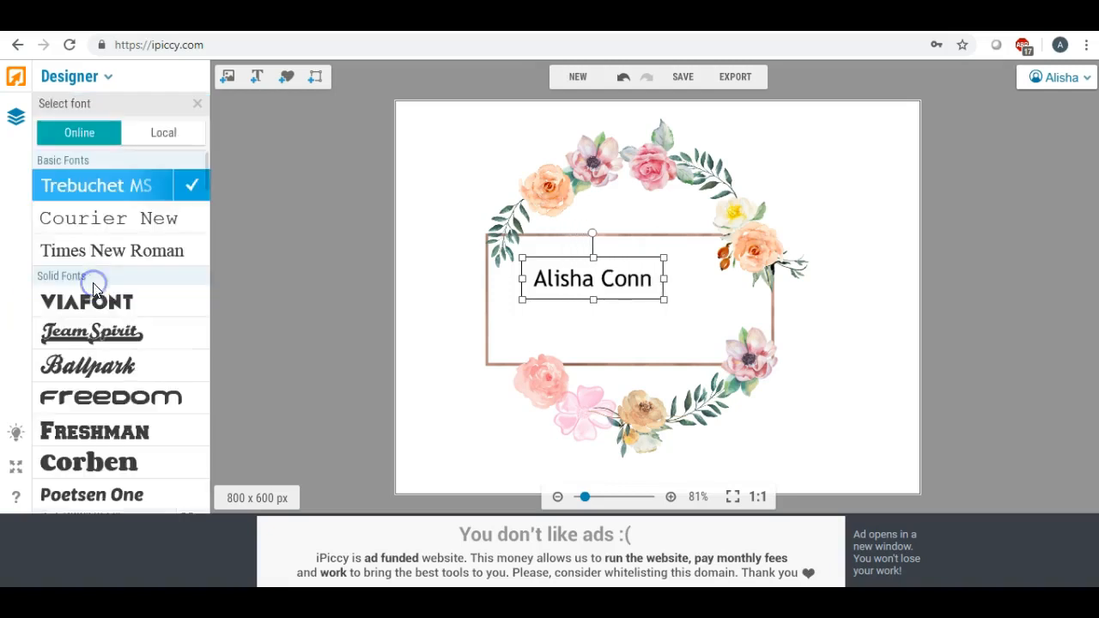
{"action": "left_click", "coordinate": [151, 143]}
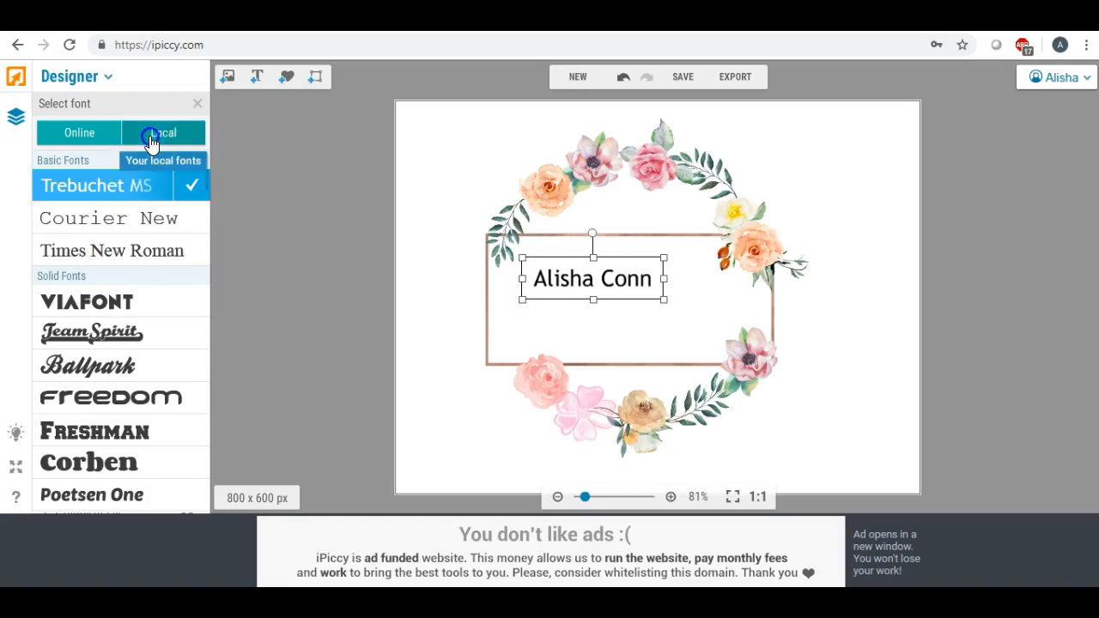
{"action": "left_click_drag", "start_coordinate": [209, 162], "coordinate": [209, 461]}
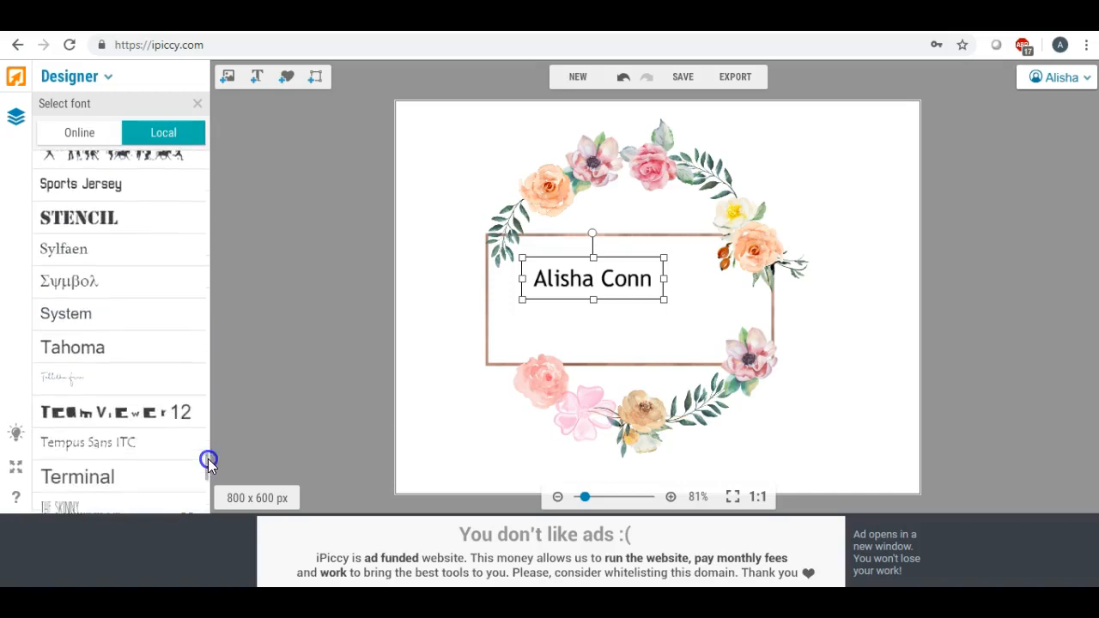
{"action": "left_click", "coordinate": [92, 385]}
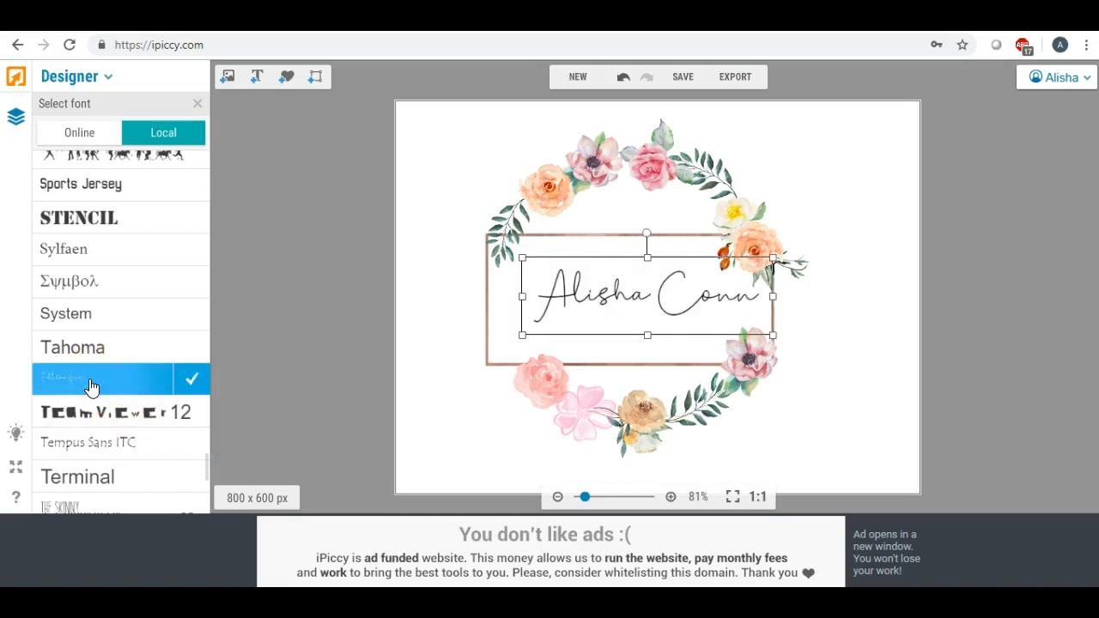
{"action": "left_click", "coordinate": [191, 383]}
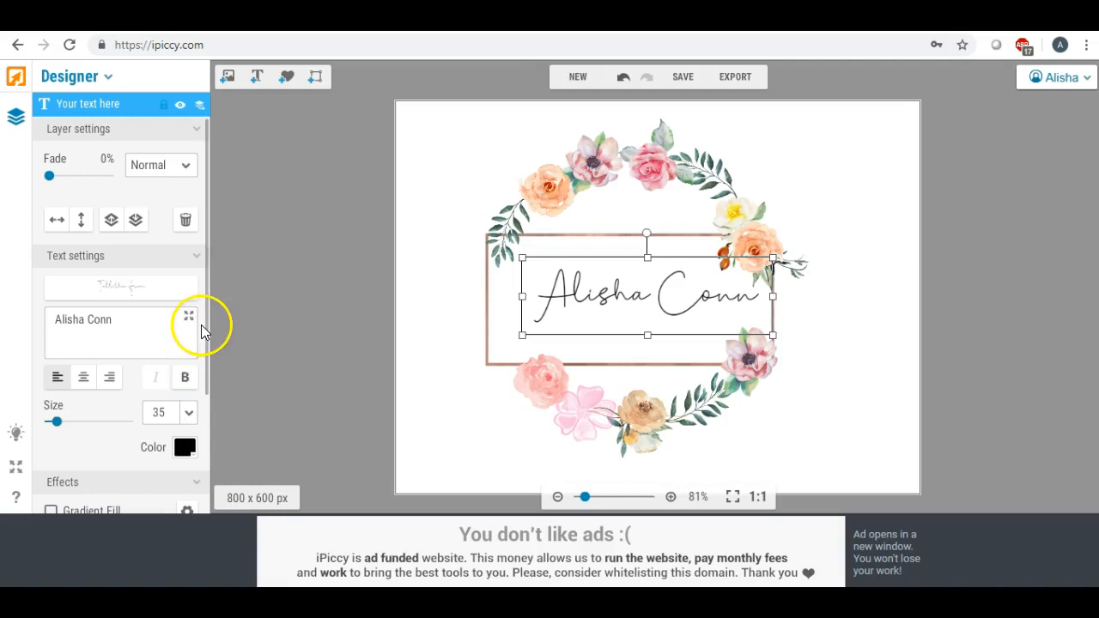
{"action": "left_click", "coordinate": [185, 377]}
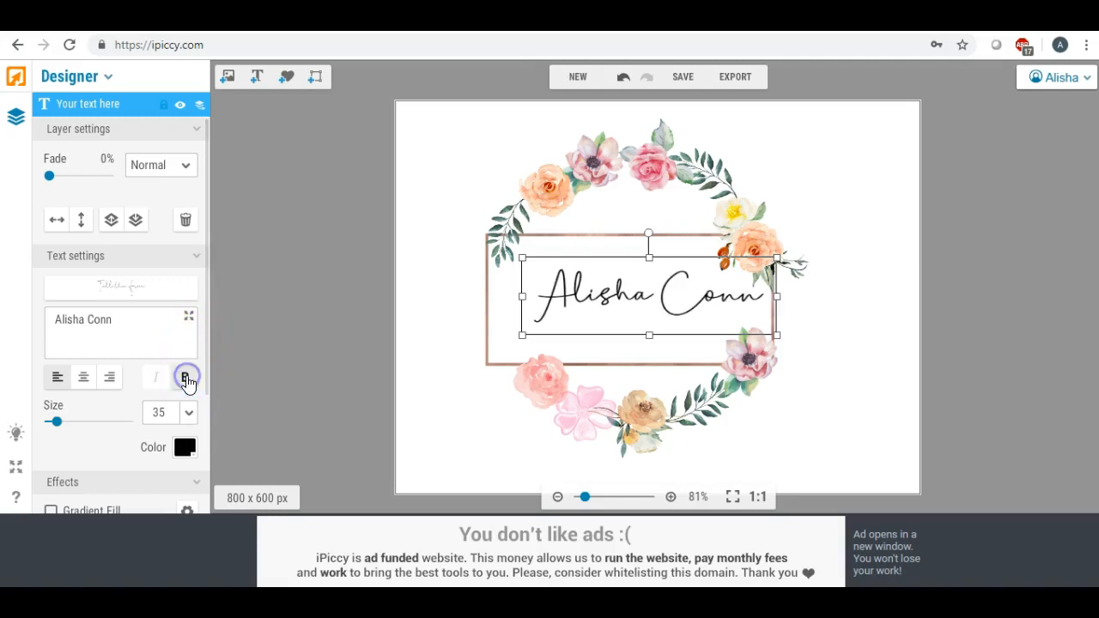
- Resize the name to size 29 and centre it inside the rose-gold rectangle
{"action": "left_click_drag", "start_coordinate": [631, 280], "coordinate": [617, 280]}
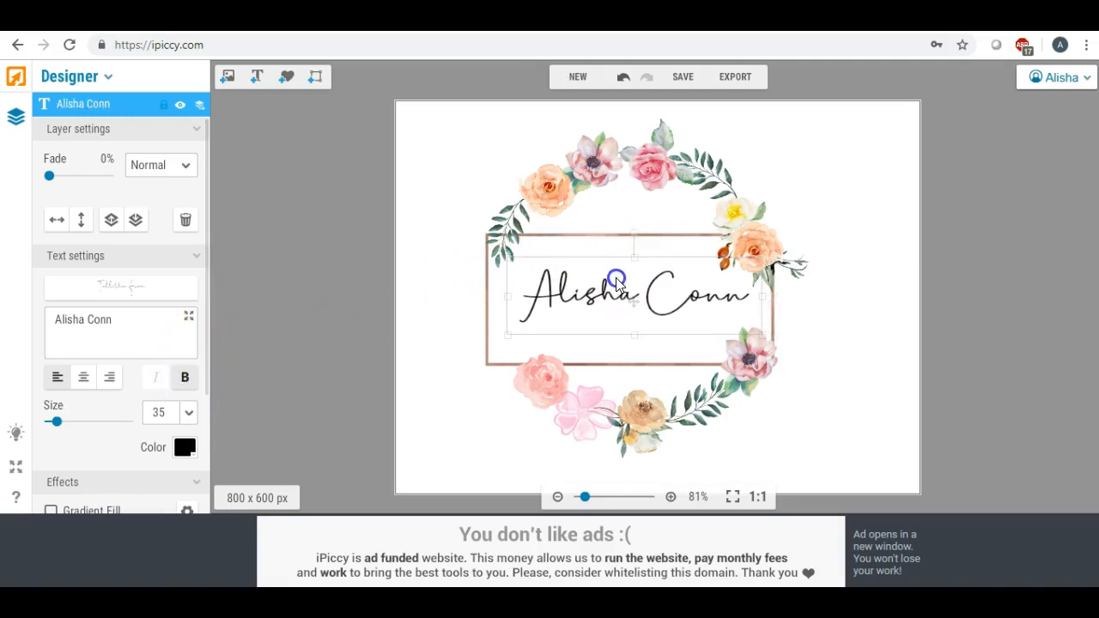
{"action": "left_click_drag", "start_coordinate": [507, 334], "coordinate": [560, 322]}
{"action": "left_click_drag", "start_coordinate": [643, 300], "coordinate": [605, 287]}
{"action": "left_click_drag", "start_coordinate": [520, 307], "coordinate": [512, 317]}
{"action": "left_click_drag", "start_coordinate": [615, 316], "coordinate": [630, 290]}
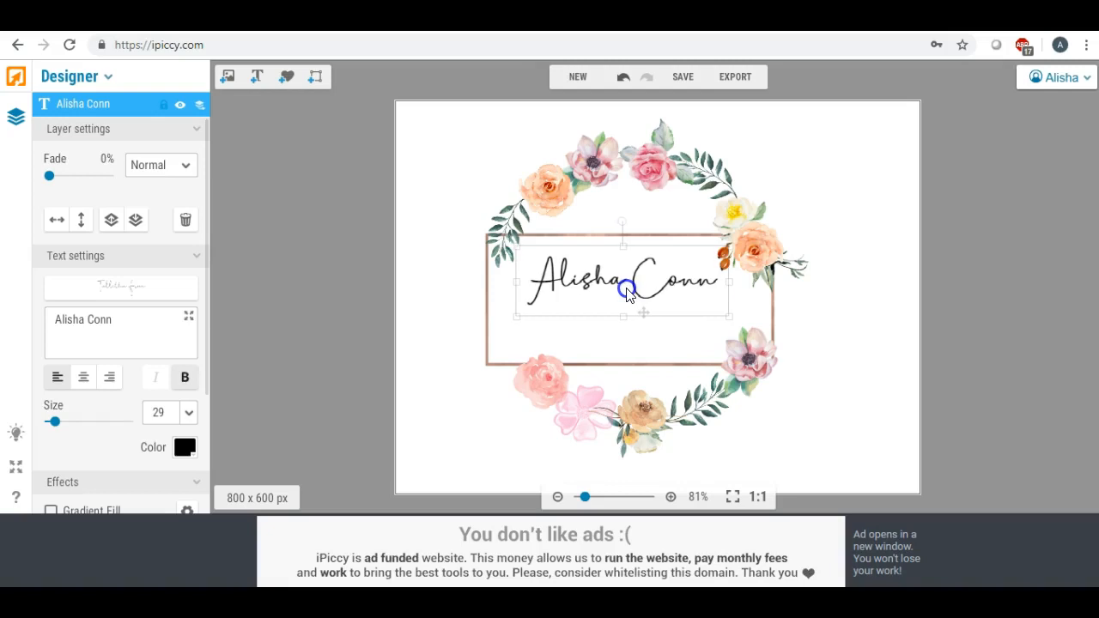
{"action": "left_click", "coordinate": [440, 283]}
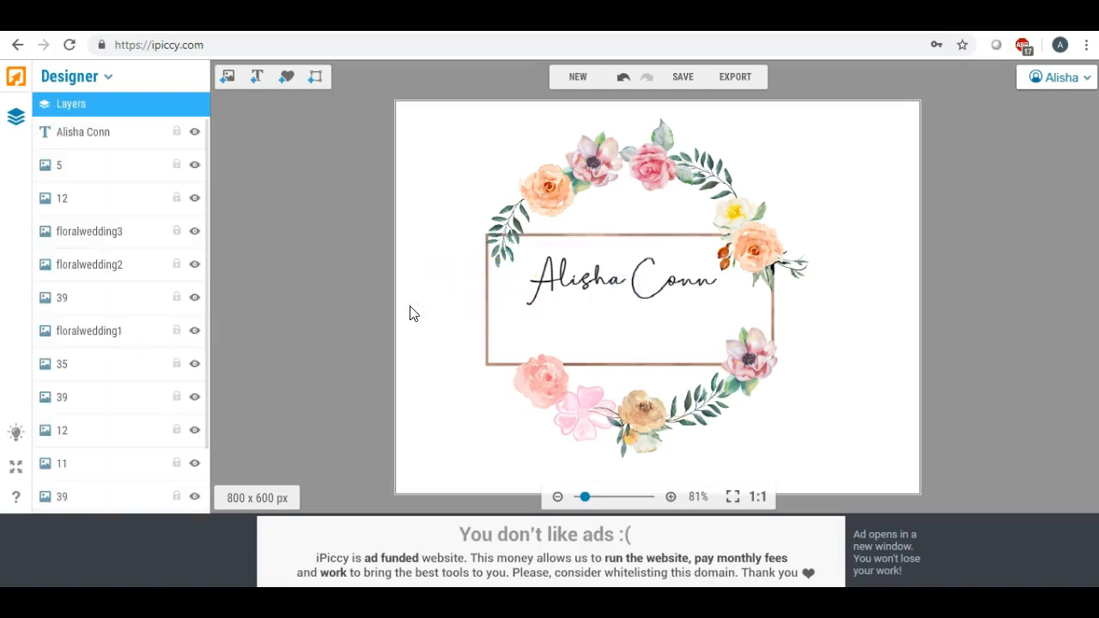
- Add a second text line reading 'PHOTOGRAPHY' below the name
{"action": "left_click", "coordinate": [257, 77]}
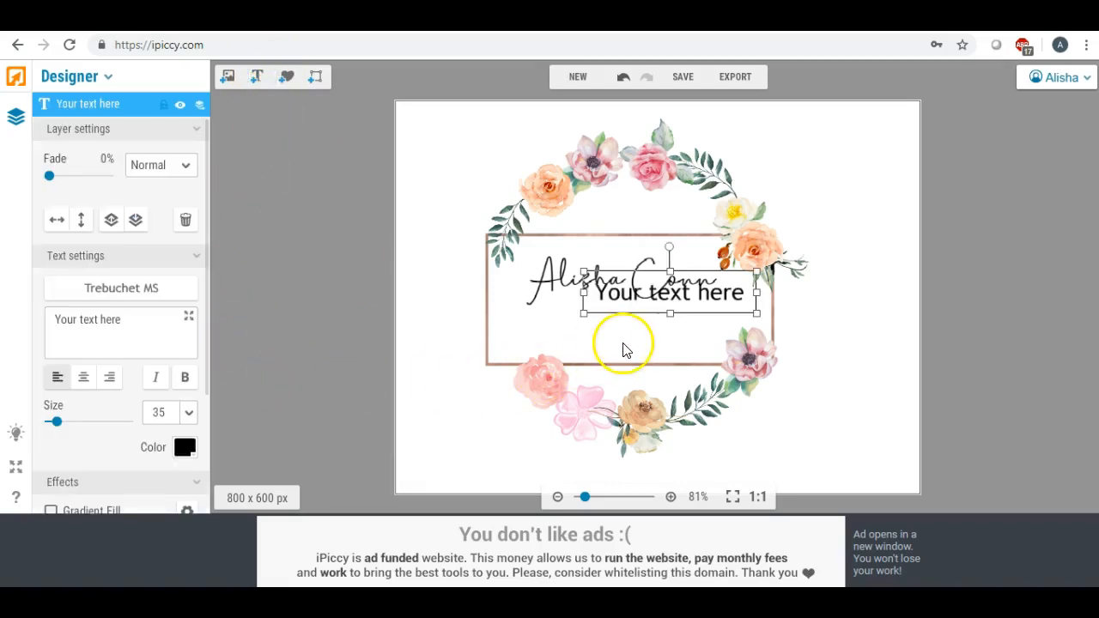
{"action": "left_click_drag", "start_coordinate": [615, 300], "coordinate": [580, 326]}
{"action": "left_click", "coordinate": [59, 317]}
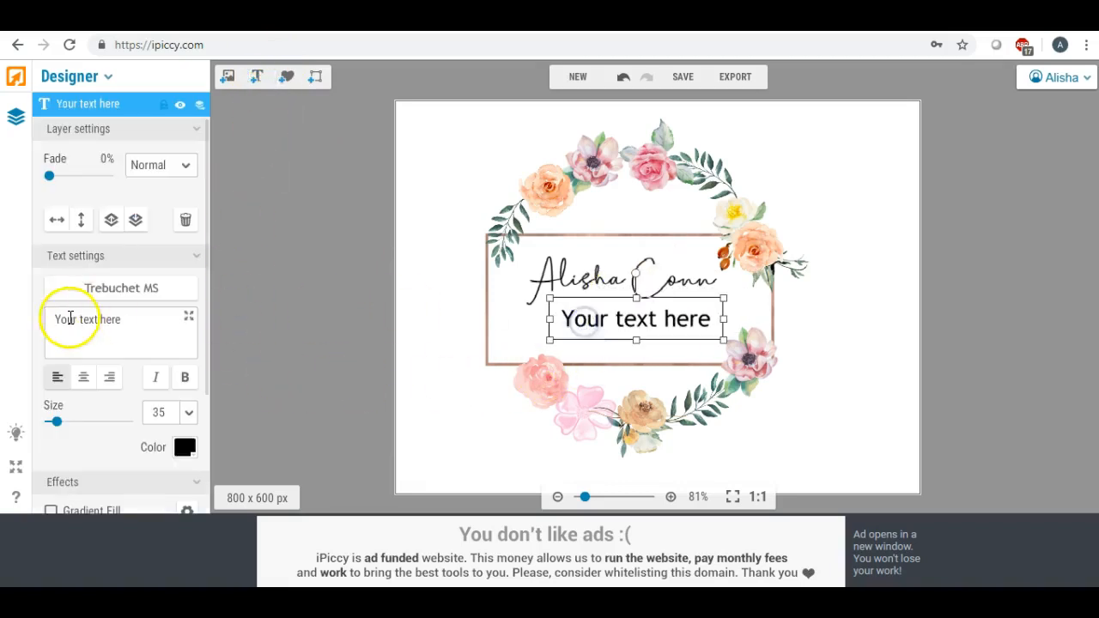
{"action": "left_click_drag", "start_coordinate": [129, 314], "coordinate": [10, 322]}
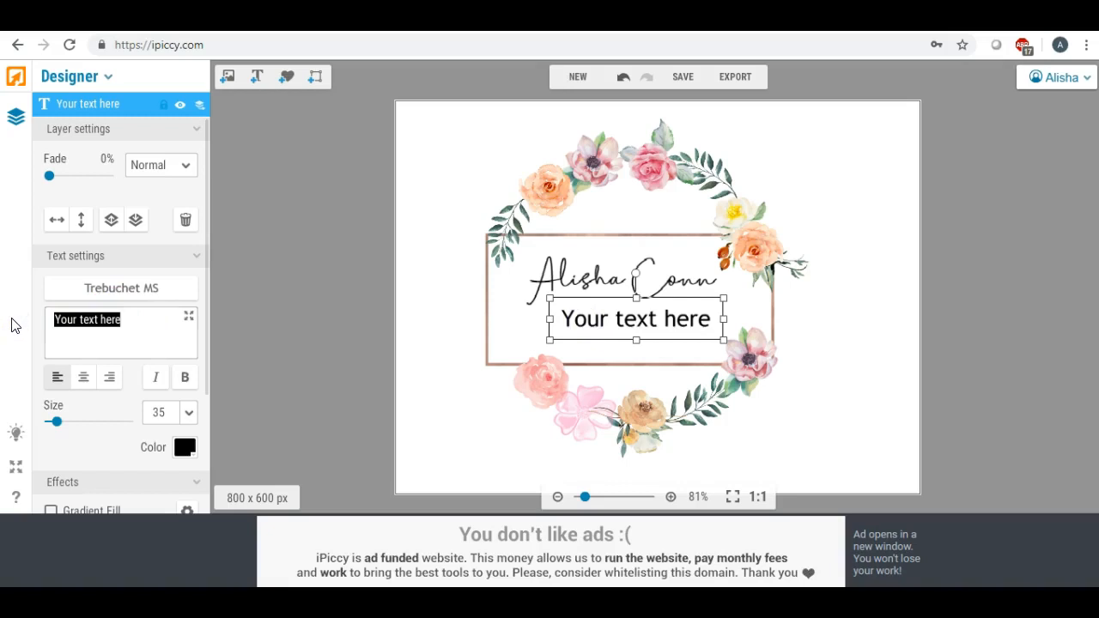
{"action": "type", "text": "PHOTOGRAPHY"}
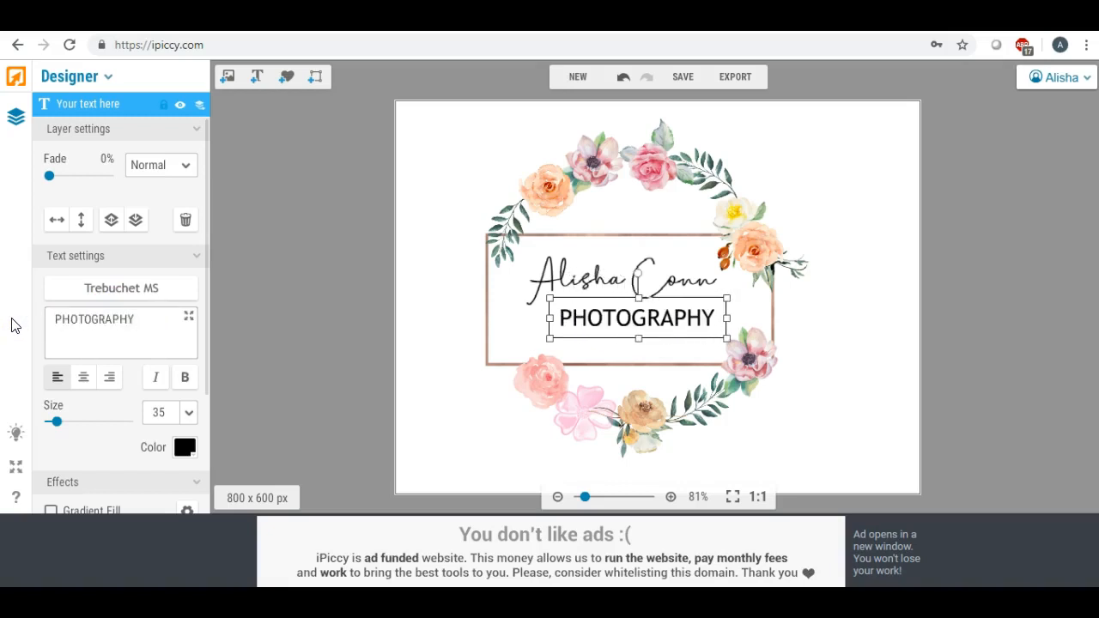
- Set PHOTOGRAPHY to bold Bradley Hand ITC
{"action": "left_click", "coordinate": [90, 290]}
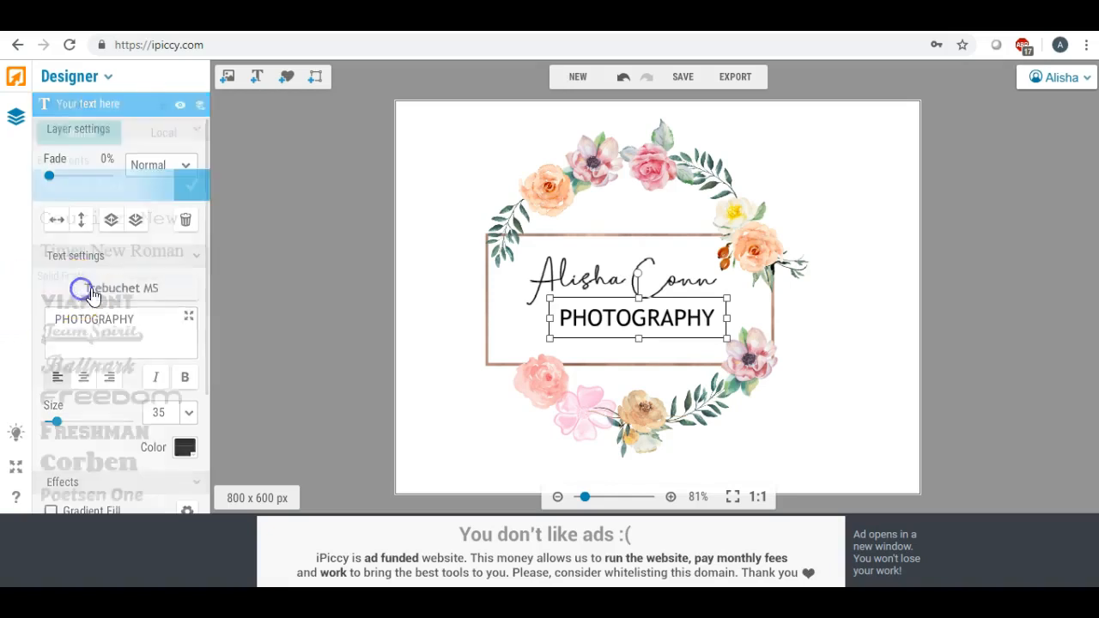
{"action": "left_click", "coordinate": [187, 133]}
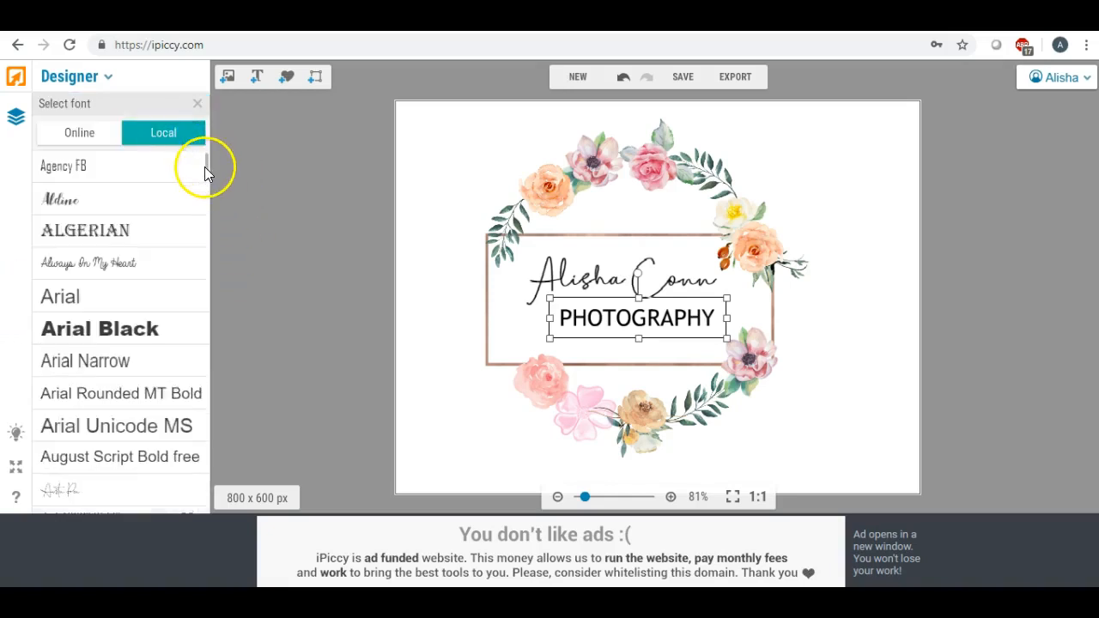
{"action": "scroll", "coordinate": [161, 237], "scroll_direction": "down", "scroll_amount": 2}
{"action": "scroll", "coordinate": [161, 238], "scroll_direction": "down", "scroll_amount": 10}
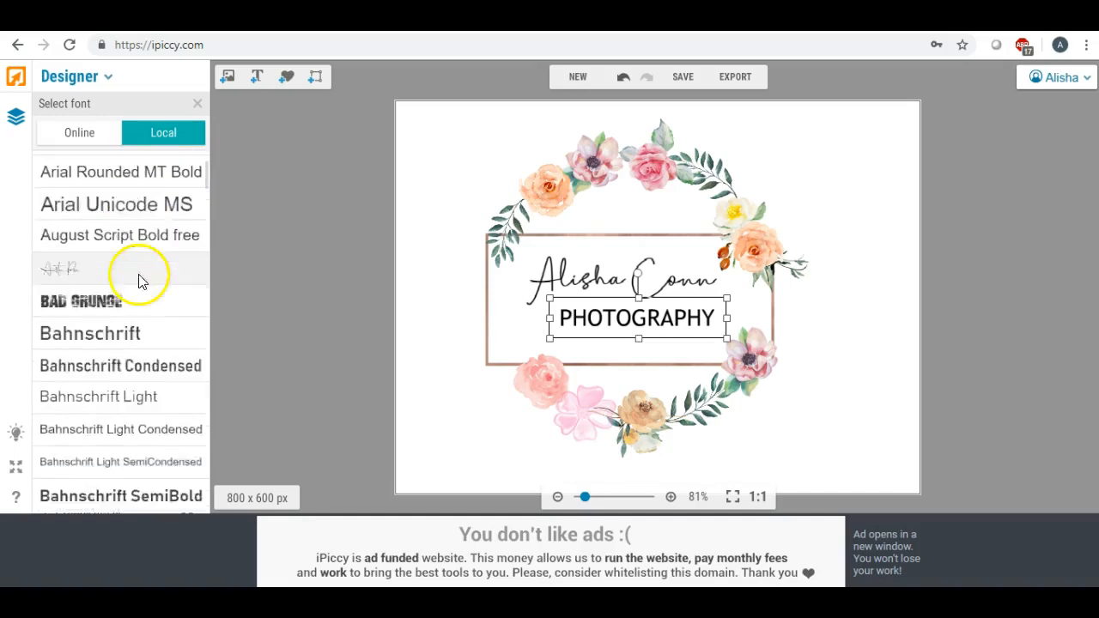
{"action": "scroll", "coordinate": [133, 295], "scroll_direction": "down", "scroll_amount": 9}
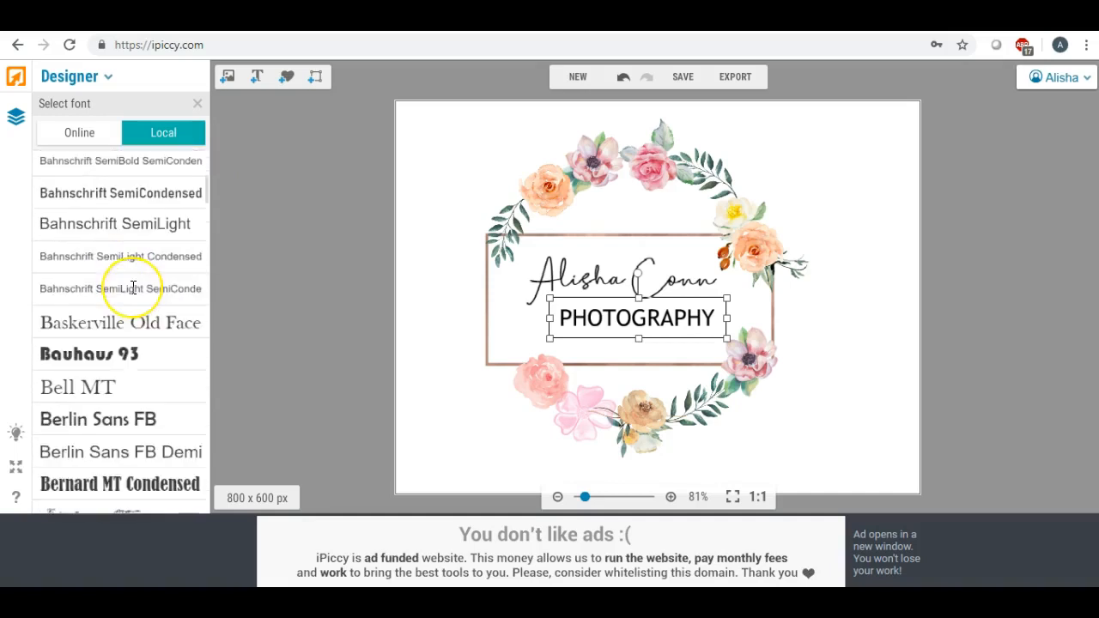
{"action": "scroll", "coordinate": [134, 289], "scroll_direction": "down", "scroll_amount": 6}
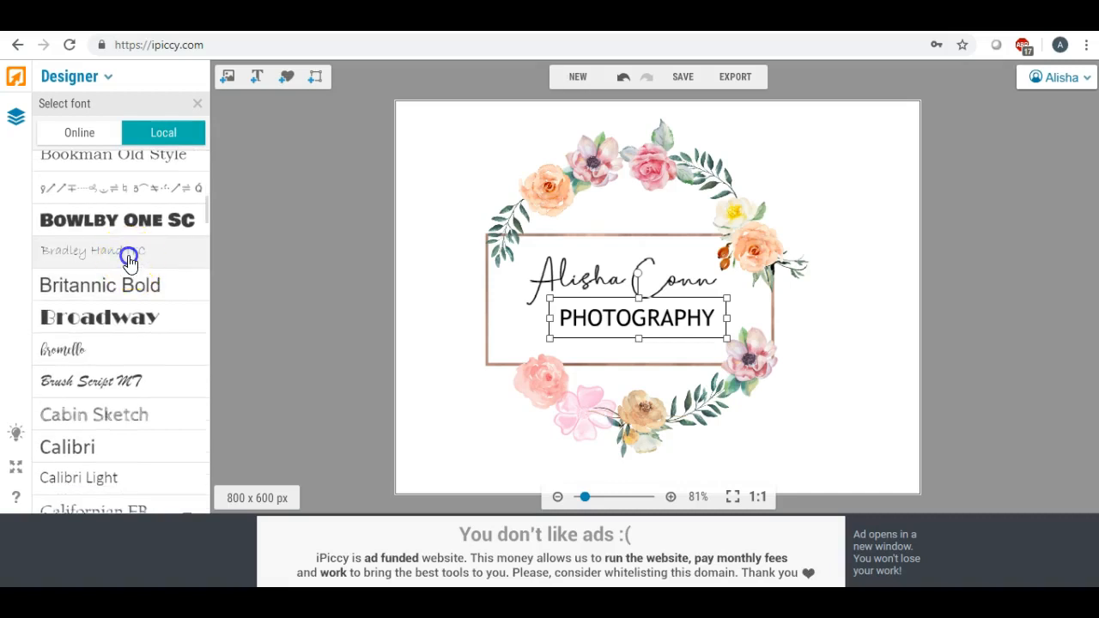
{"action": "left_click", "coordinate": [129, 261]}
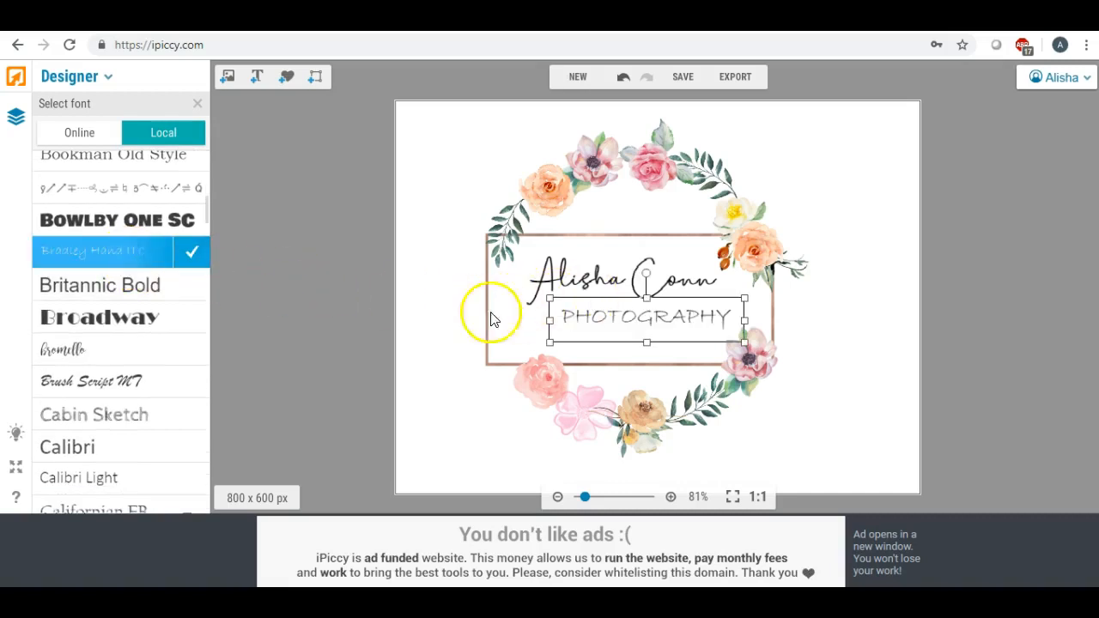
{"action": "left_click", "coordinate": [196, 254]}
{"action": "left_click", "coordinate": [185, 308]}
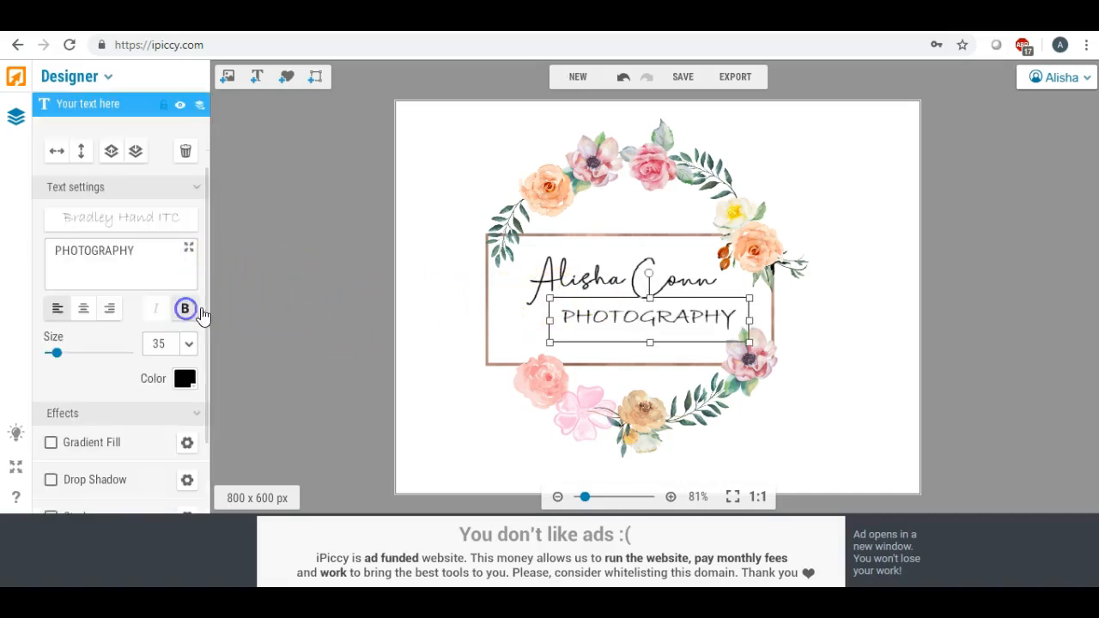
- Size PHOTOGRAPHY to 31 beneath the name and enlarge the script name to 32
{"action": "mouse_move", "coordinate": [650, 346]}
{"action": "left_mouse_down"}
{"action": "mouse_move", "coordinate": [650, 359]}
{"action": "mouse_move", "coordinate": [638, 332]}
{"action": "left_mouse_up"}
{"action": "left_click_drag", "start_coordinate": [530, 297], "coordinate": [550, 304]}
{"action": "mouse_move", "coordinate": [616, 332]}
{"action": "left_mouse_down"}
{"action": "mouse_move", "coordinate": [604, 322]}
{"action": "mouse_move", "coordinate": [616, 317]}
{"action": "left_mouse_up"}
{"action": "left_click_drag", "start_coordinate": [603, 274], "coordinate": [604, 279]}
{"action": "left_click_drag", "start_coordinate": [507, 320], "coordinate": [493, 329]}
{"action": "left_click_drag", "start_coordinate": [590, 293], "coordinate": [593, 290]}
{"action": "left_click", "coordinate": [447, 338]}
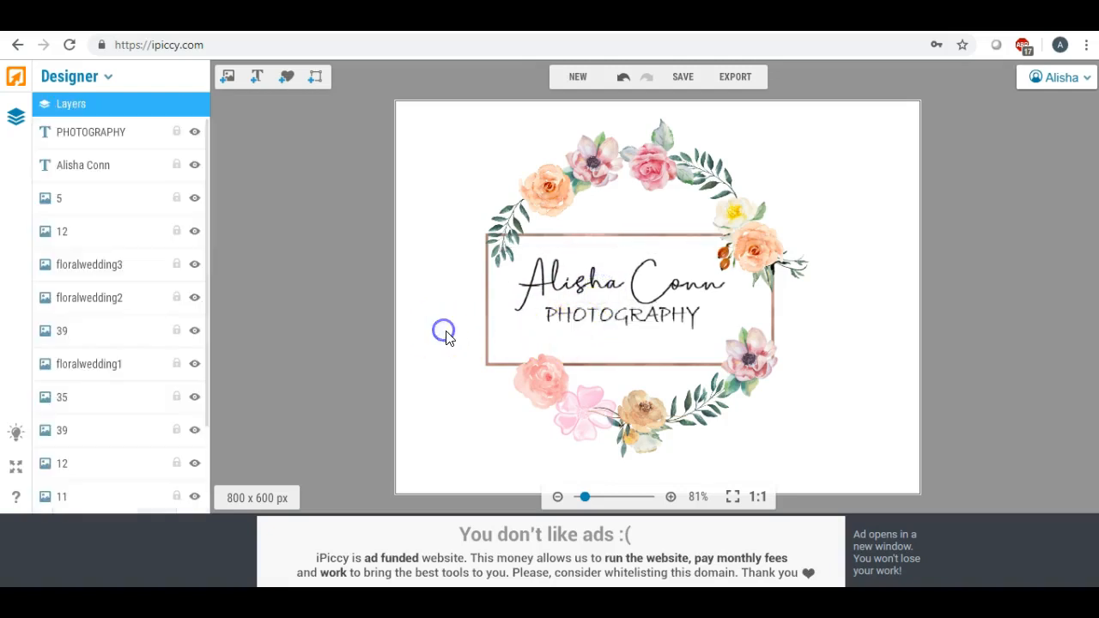
{"action": "left_click", "coordinate": [626, 322]}
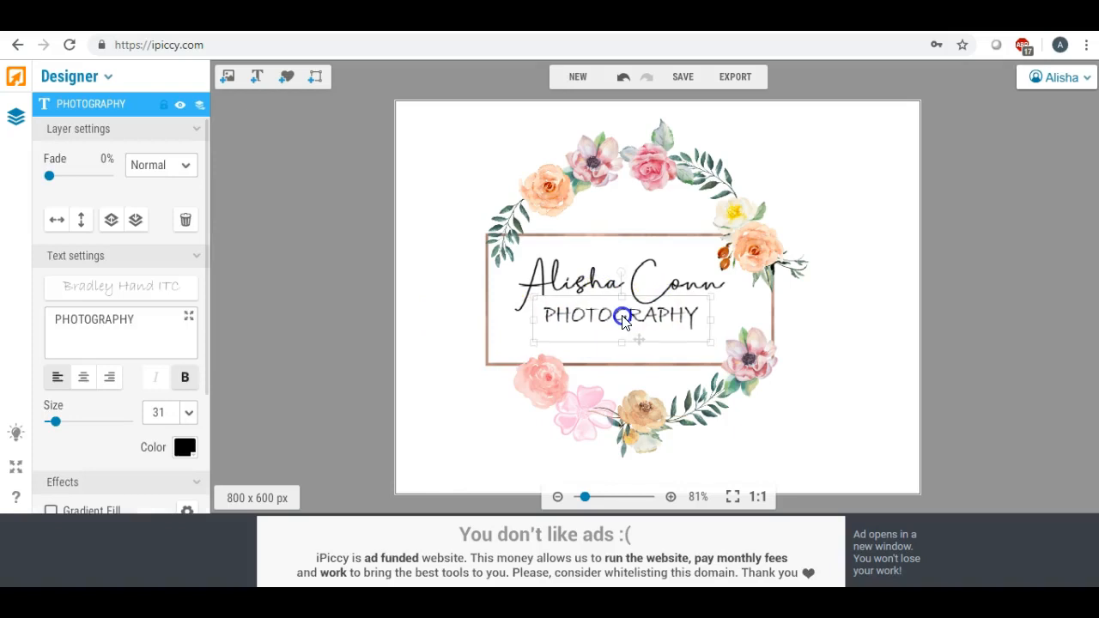
{"action": "left_click", "coordinate": [438, 342]}
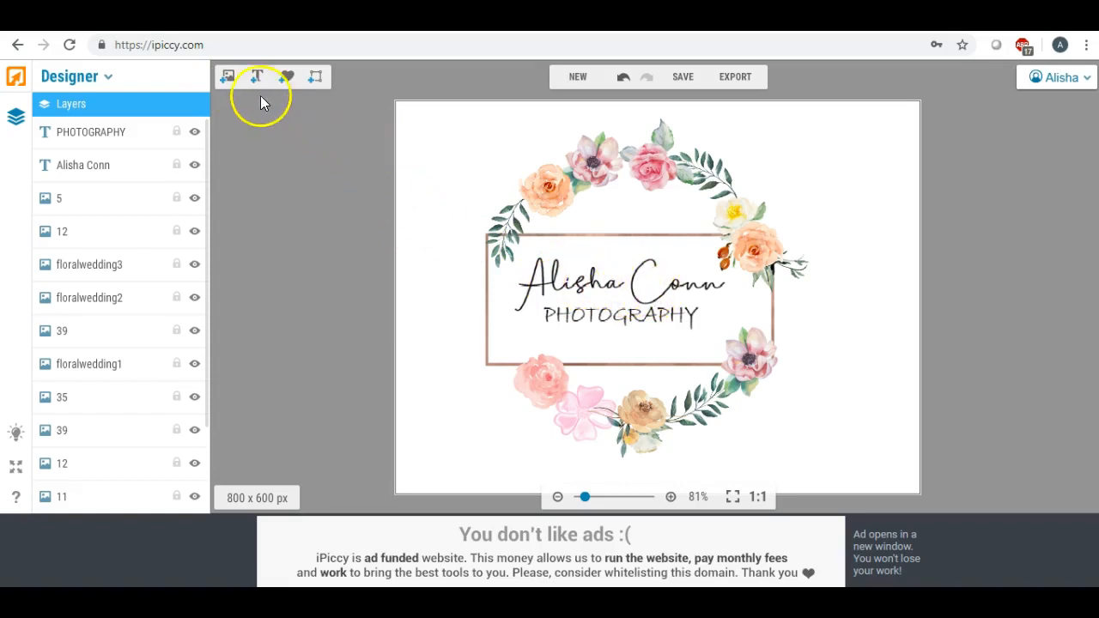
- Show the uploaded images and scroll to the pink and copper rose-gold textures
{"action": "left_click", "coordinate": [230, 81]}
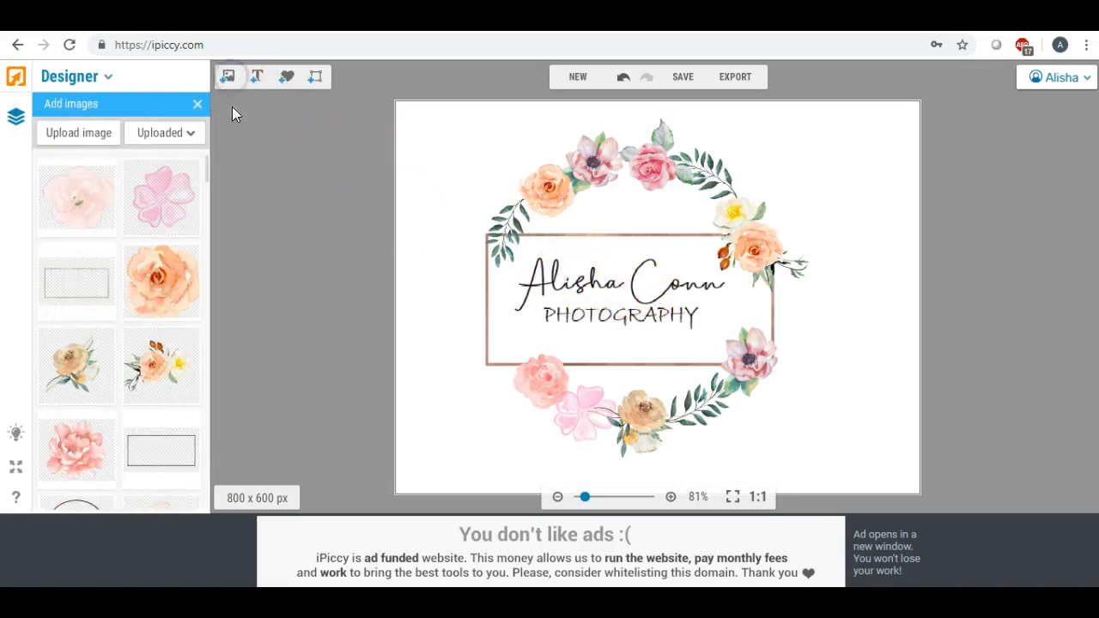
{"action": "scroll", "coordinate": [207, 172], "scroll_direction": "down", "scroll_amount": 6}
{"action": "scroll", "coordinate": [207, 174], "scroll_direction": "up", "scroll_amount": 2}
{"action": "scroll", "coordinate": [207, 174], "scroll_direction": "down", "scroll_amount": 4}
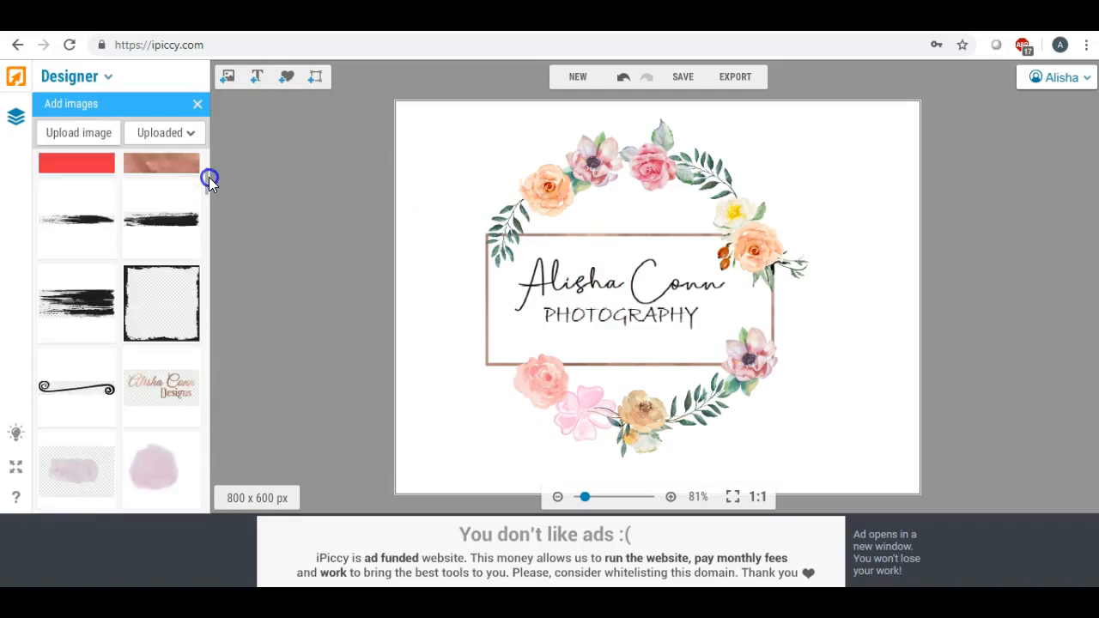
{"action": "scroll", "coordinate": [210, 181], "scroll_direction": "up", "scroll_amount": 1}
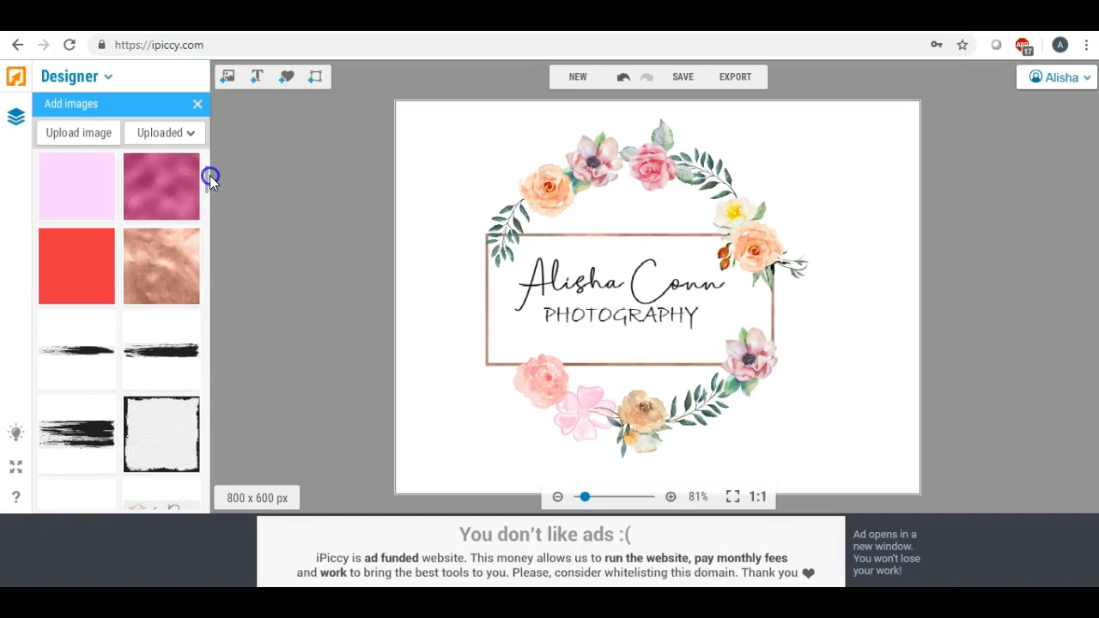
{"action": "scroll", "coordinate": [210, 181], "scroll_direction": "down", "scroll_amount": 10}
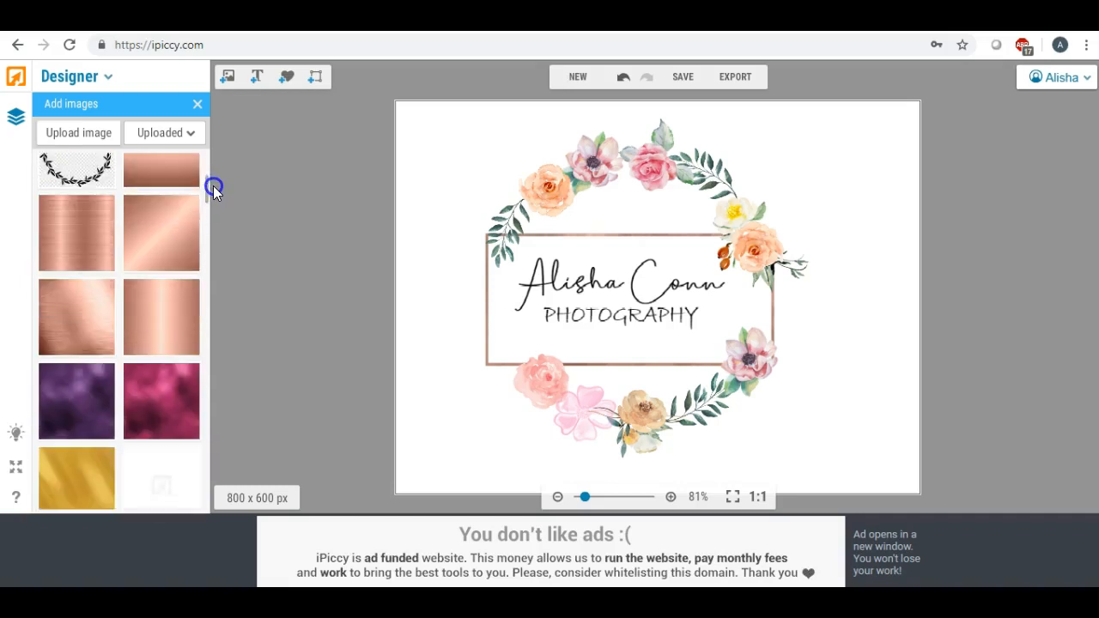
- Lay a copper texture over the lettering, stretch it to cover, and blend it with Lighten
{"action": "left_click_drag", "start_coordinate": [97, 221], "coordinate": [578, 321]}
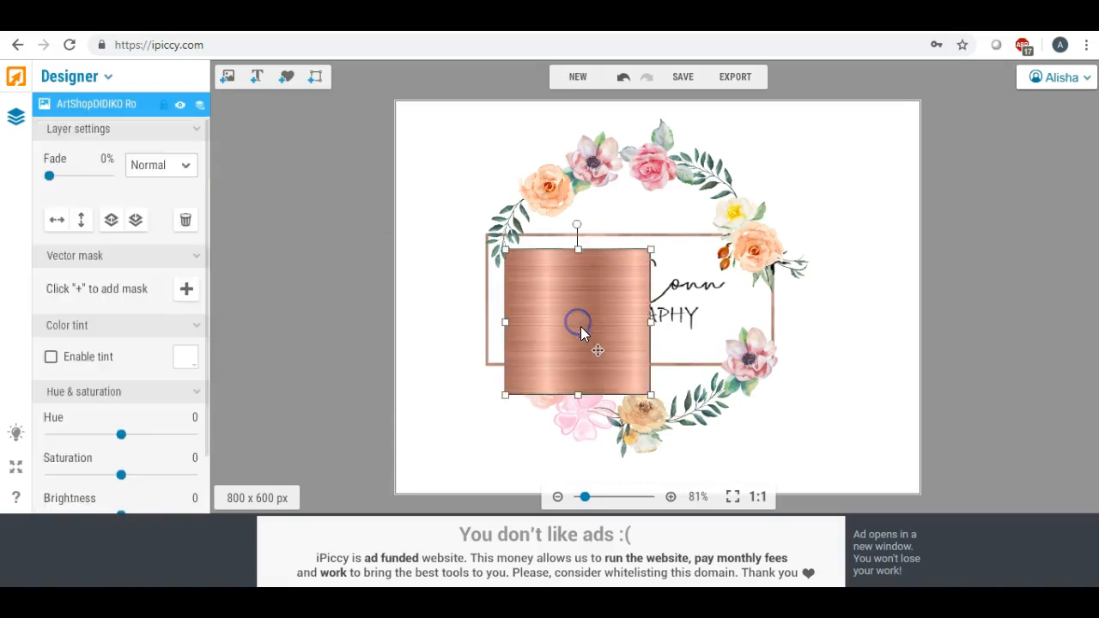
{"action": "mouse_move", "coordinate": [577, 251]}
{"action": "left_mouse_down"}
{"action": "mouse_move", "coordinate": [575, 327]}
{"action": "mouse_move", "coordinate": [585, 271]}
{"action": "left_mouse_up"}
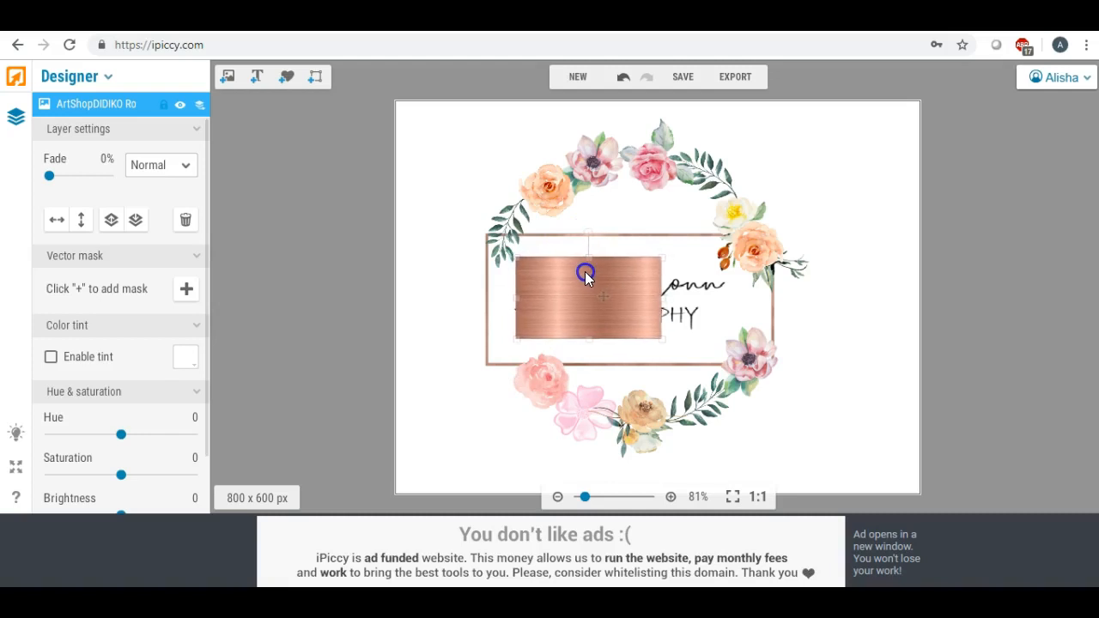
{"action": "left_click_drag", "start_coordinate": [661, 297], "coordinate": [711, 299]}
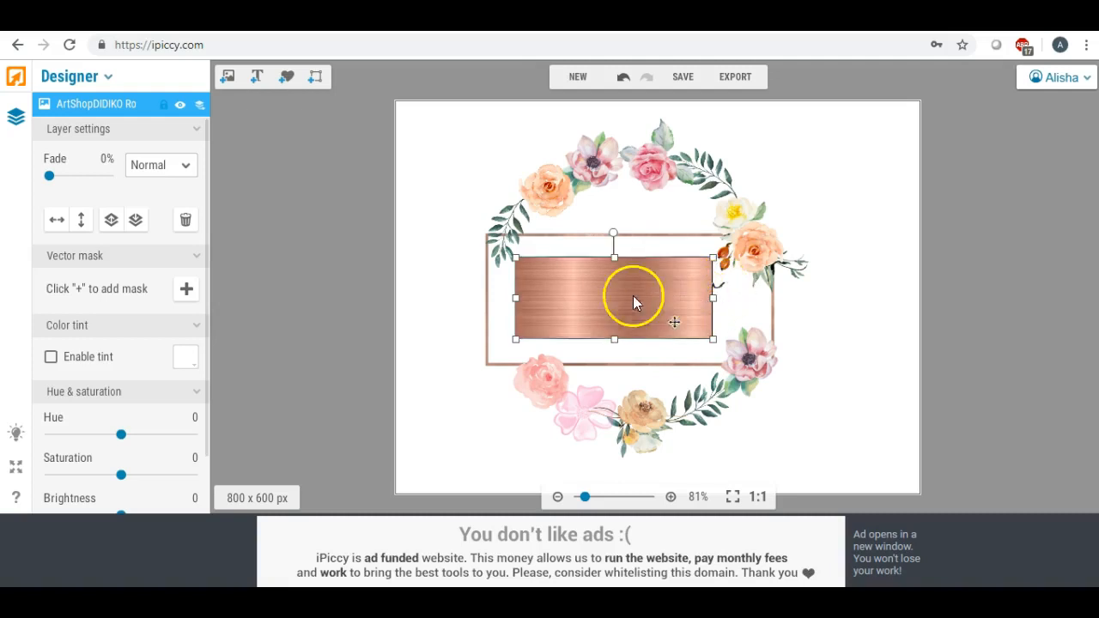
{"action": "left_click", "coordinate": [185, 165]}
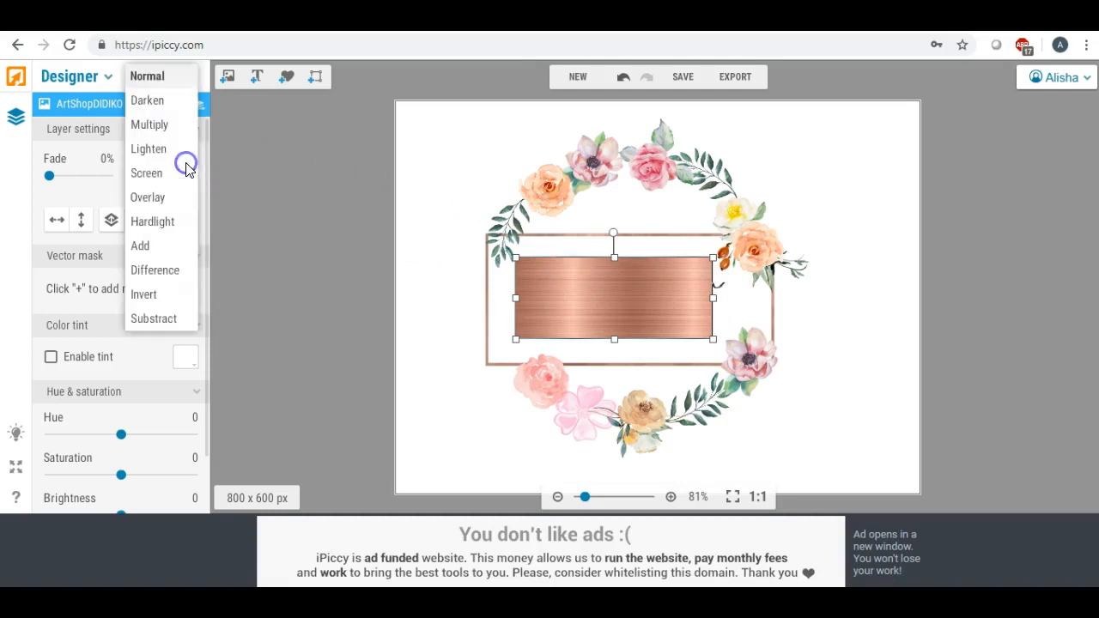
{"action": "left_click", "coordinate": [181, 159]}
{"action": "left_click", "coordinate": [319, 221]}
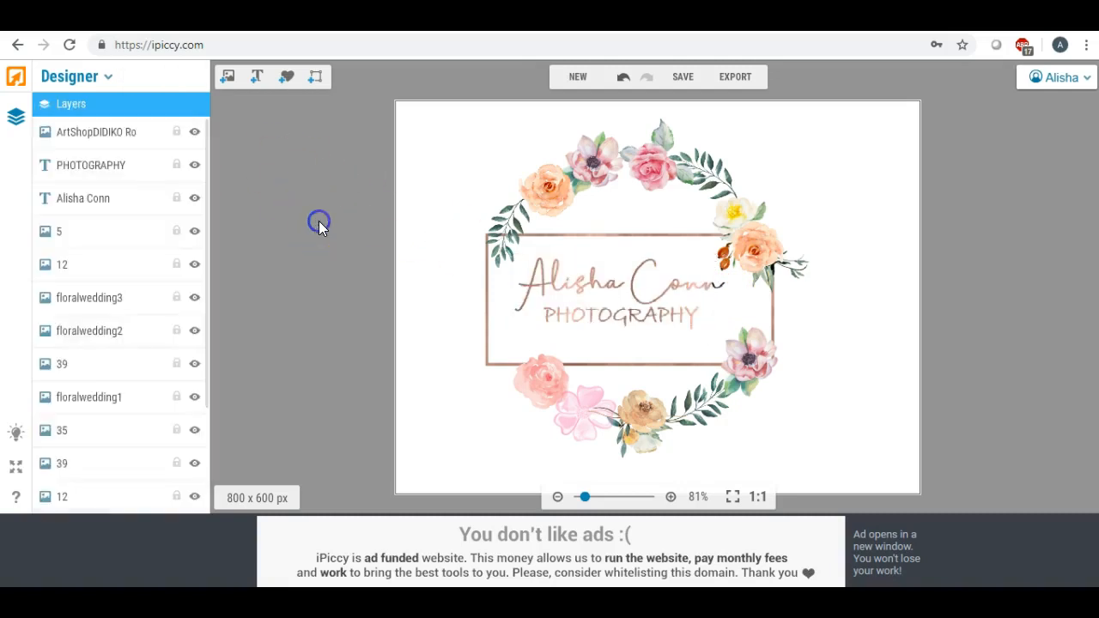
- Add a small copper texture over the name's final letters with Lighten blend
{"action": "left_click", "coordinate": [228, 77]}
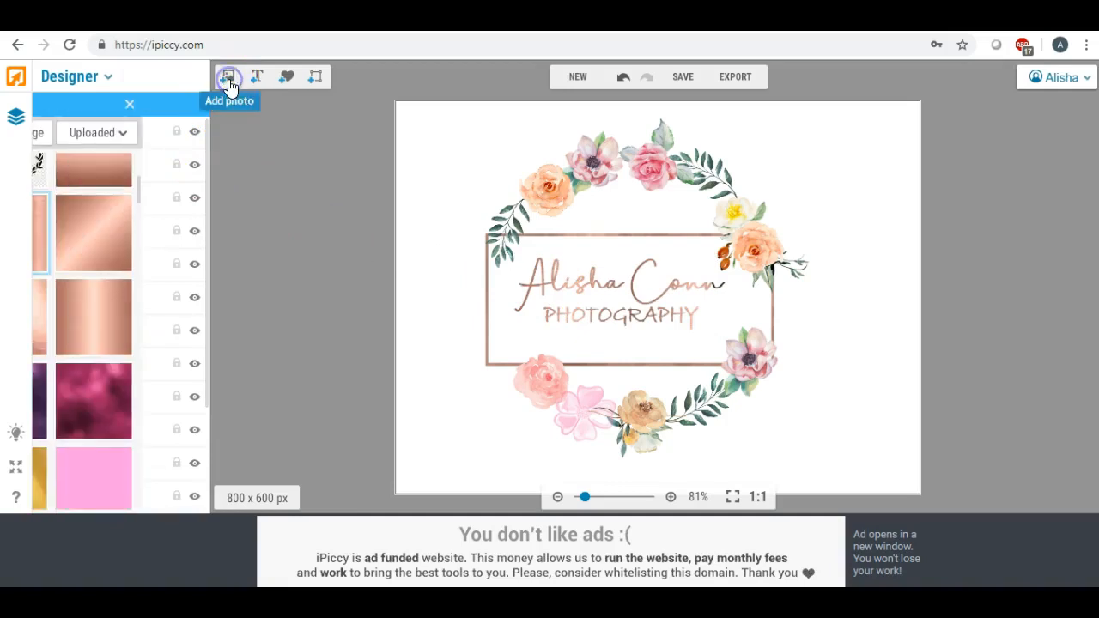
{"action": "left_click_drag", "start_coordinate": [88, 222], "coordinate": [449, 215]}
{"action": "left_click_drag", "start_coordinate": [381, 146], "coordinate": [719, 293]}
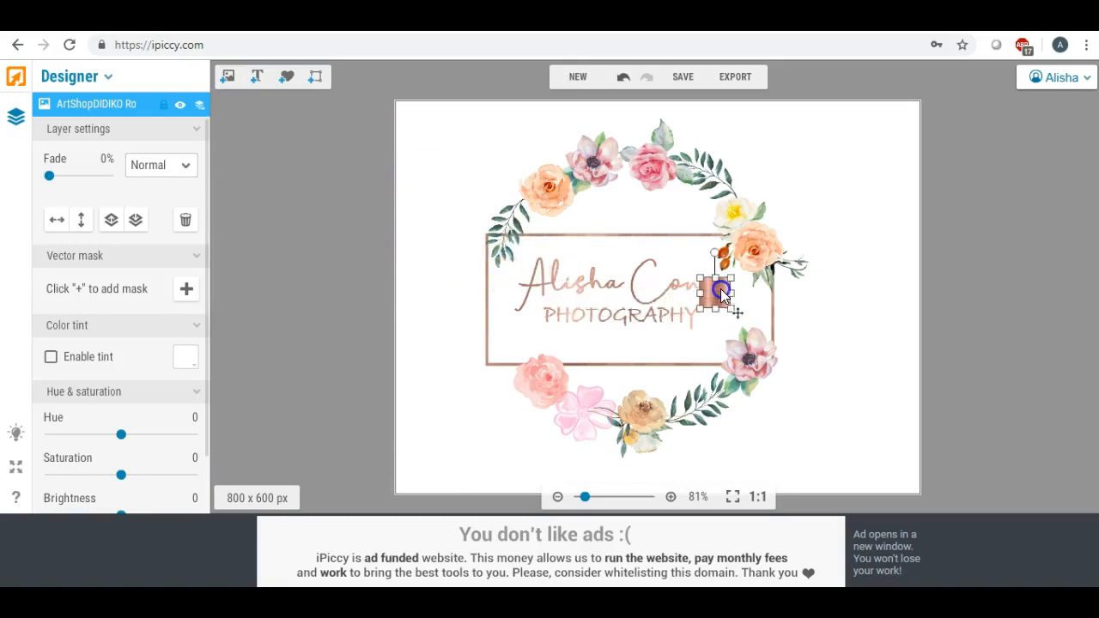
{"action": "left_click", "coordinate": [184, 166]}
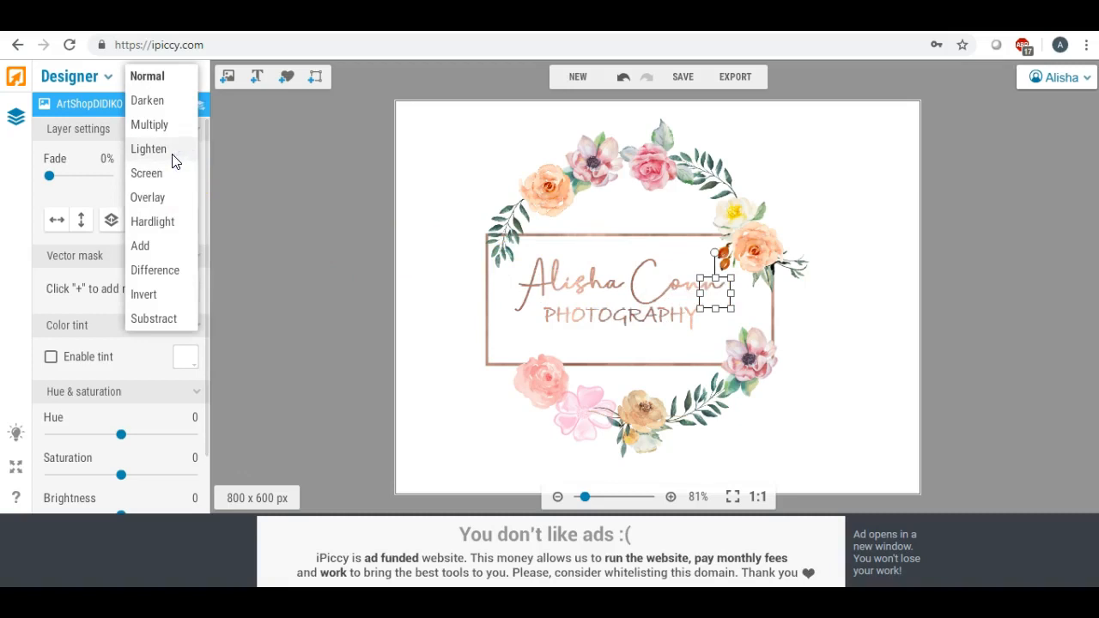
{"action": "left_click", "coordinate": [174, 152]}
{"action": "left_click", "coordinate": [429, 265]}
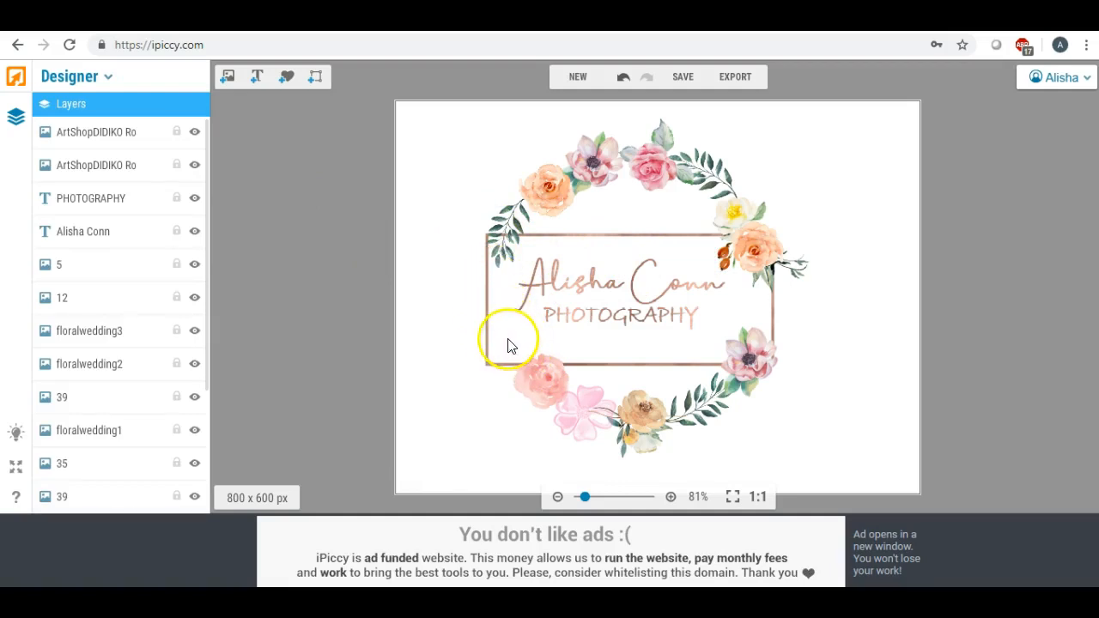
- Place a small green leaf at the frame's left edge above the pink rose and tilt it
{"action": "left_click", "coordinate": [228, 78]}
{"action": "left_click_drag", "start_coordinate": [207, 186], "coordinate": [207, 162]}
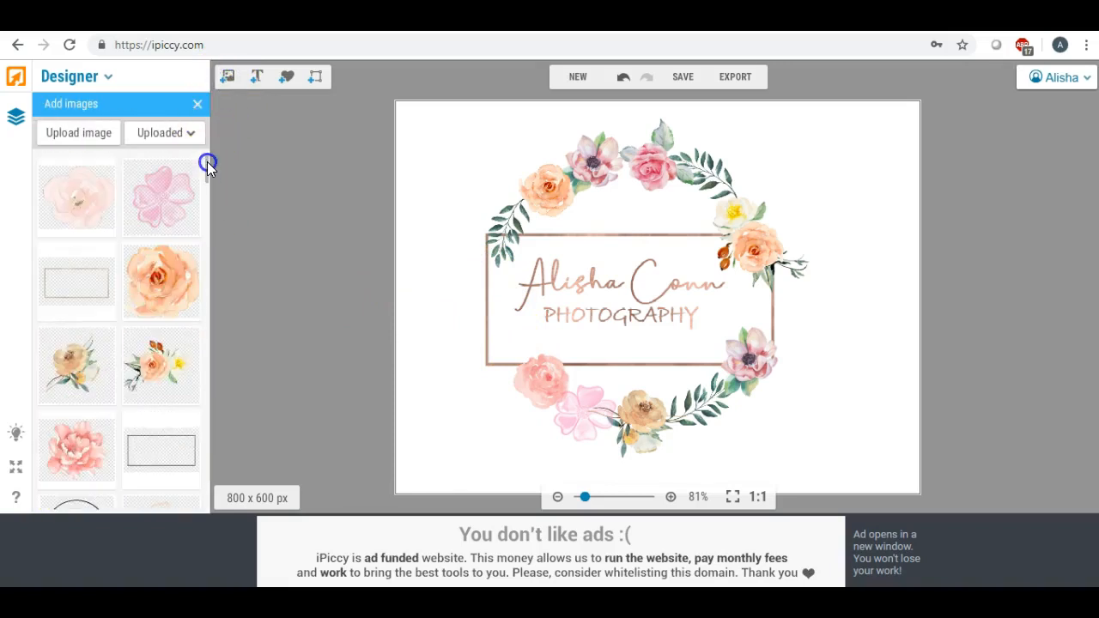
{"action": "scroll", "coordinate": [207, 164], "scroll_direction": "down", "scroll_amount": 3}
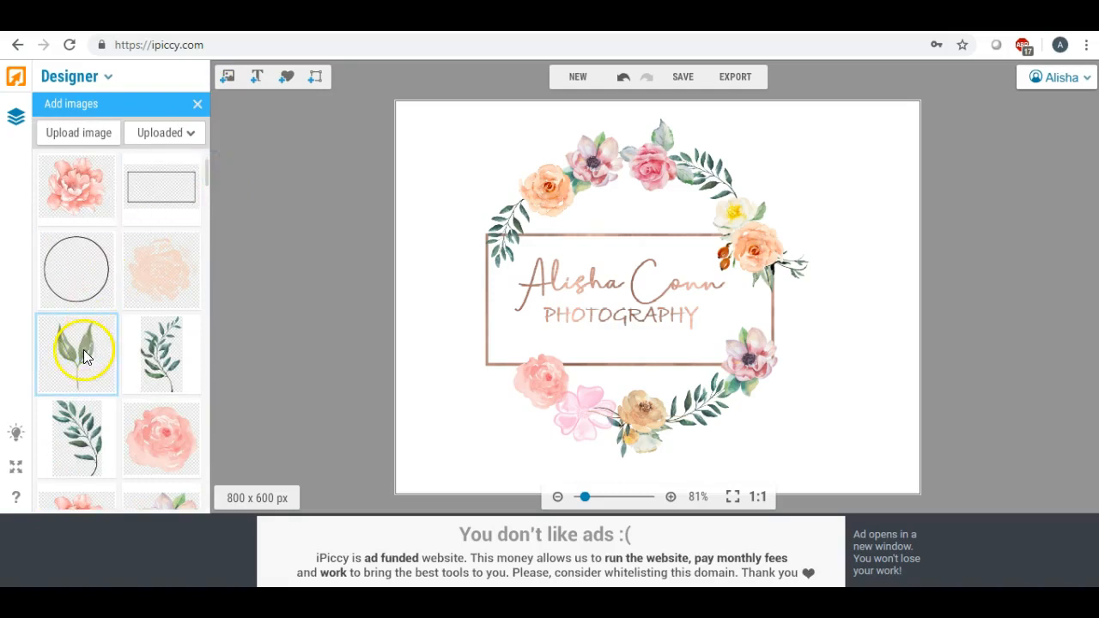
{"action": "left_click_drag", "start_coordinate": [84, 349], "coordinate": [454, 340]}
{"action": "left_click_drag", "start_coordinate": [383, 269], "coordinate": [439, 295]}
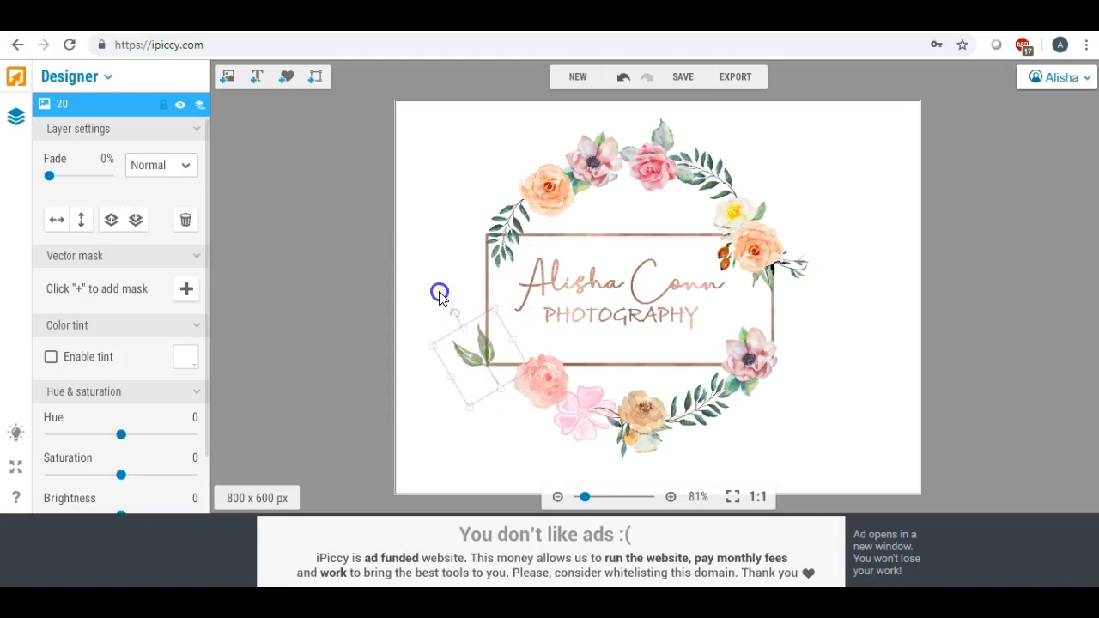
{"action": "left_click_drag", "start_coordinate": [479, 339], "coordinate": [492, 325]}
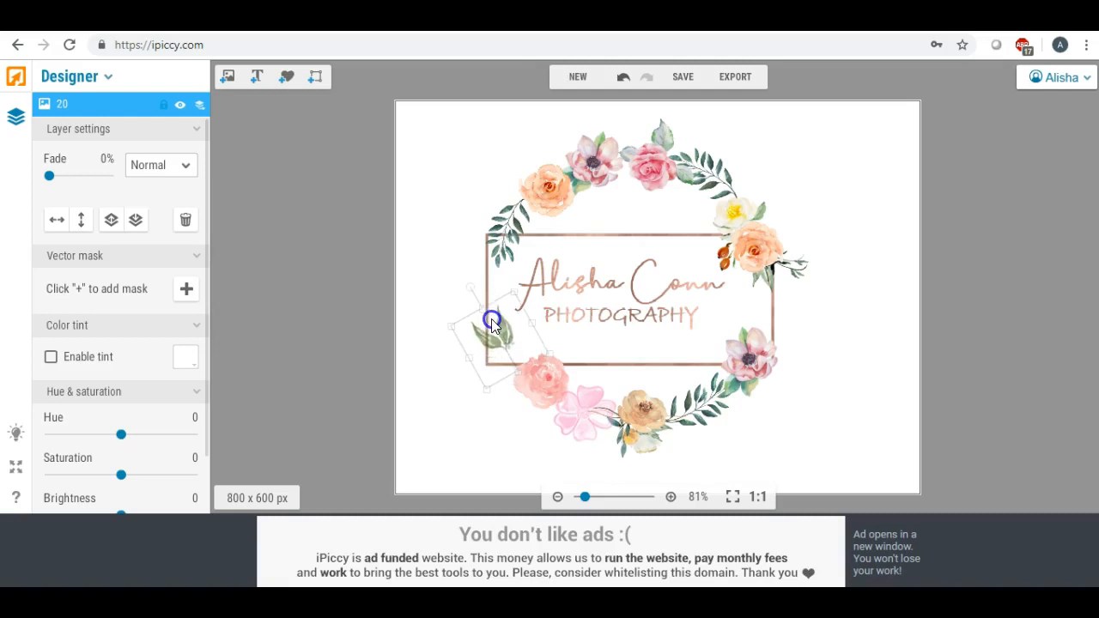
{"action": "left_click", "coordinate": [390, 291]}
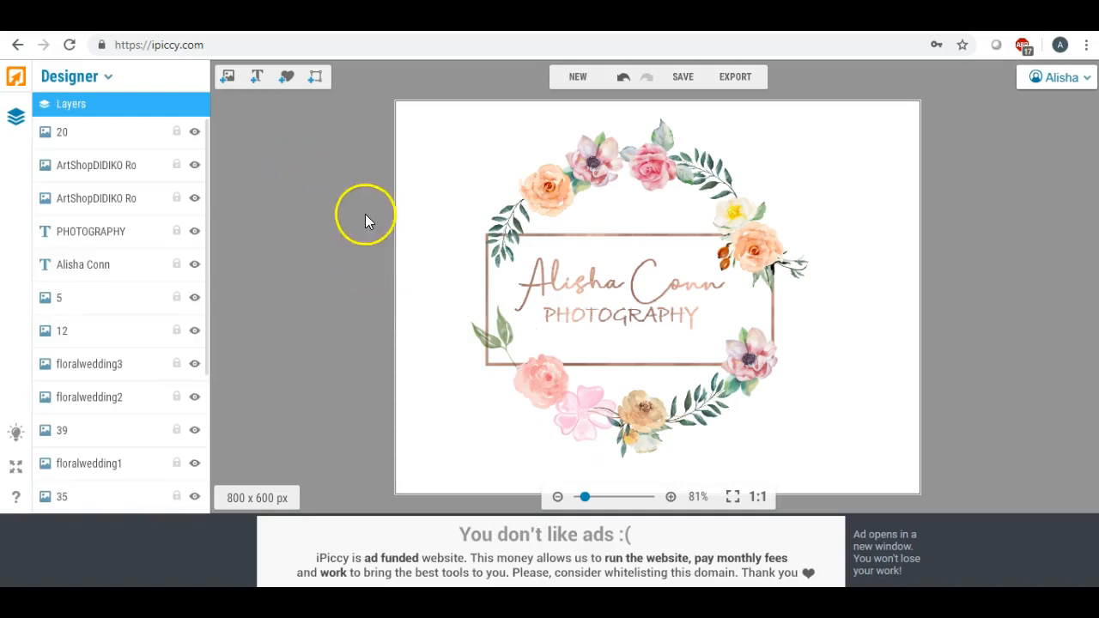
{"action": "left_click", "coordinate": [492, 323]}
{"action": "left_click_drag", "start_coordinate": [472, 287], "coordinate": [479, 287]}
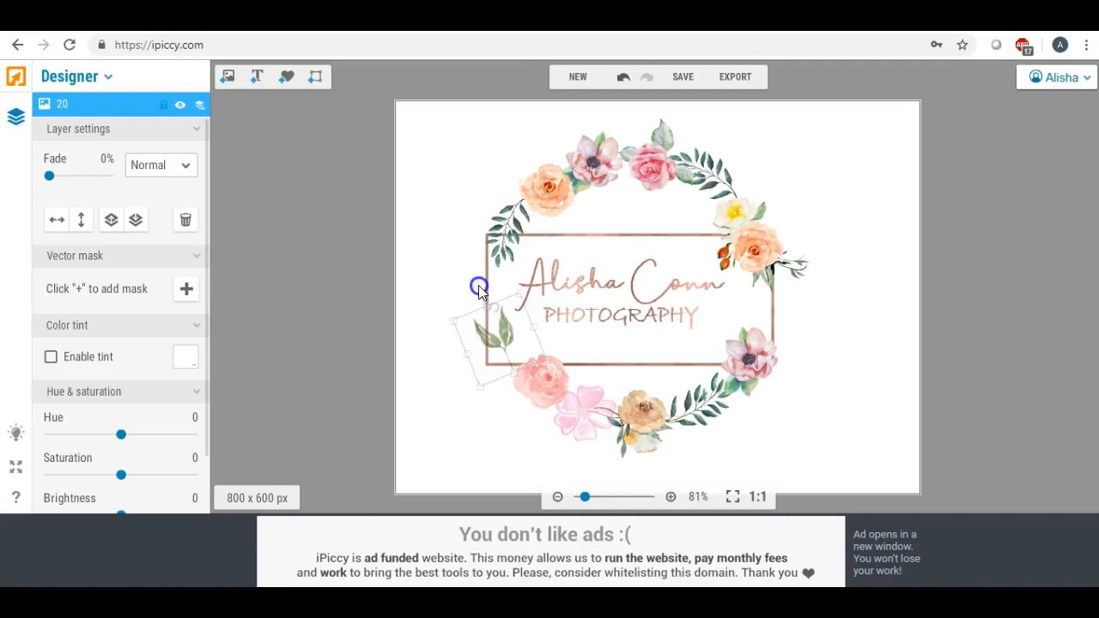
{"action": "left_click", "coordinate": [420, 279]}
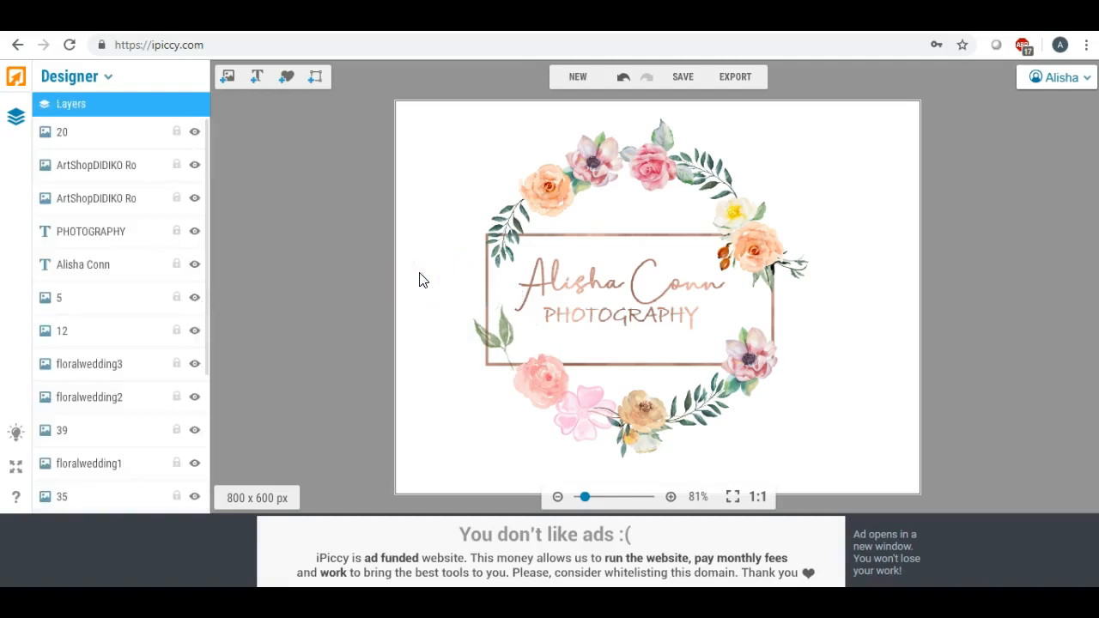
- Add the pink peony beside the frame's left side, shrunk and tilted counter-clockwise
{"action": "left_click", "coordinate": [228, 82]}
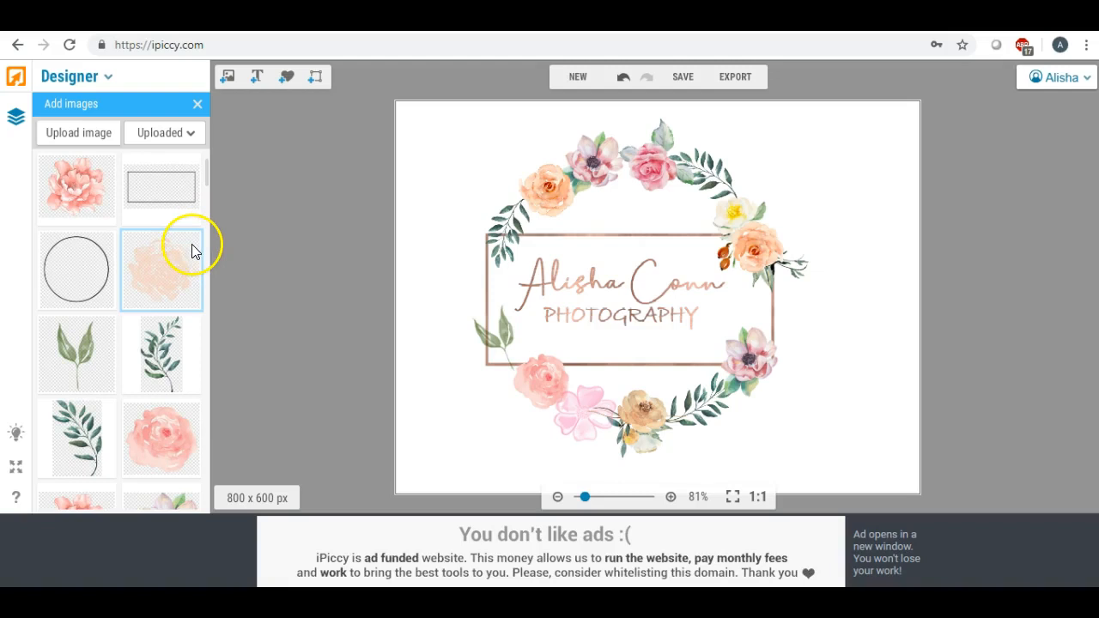
{"action": "left_click_drag", "start_coordinate": [75, 180], "coordinate": [462, 283]}
{"action": "left_click_drag", "start_coordinate": [379, 219], "coordinate": [424, 274]}
{"action": "left_click_drag", "start_coordinate": [478, 249], "coordinate": [411, 305]}
{"action": "mouse_move", "coordinate": [446, 276]}
{"action": "left_mouse_down"}
{"action": "mouse_move", "coordinate": [442, 260]}
{"action": "mouse_move", "coordinate": [456, 285]}
{"action": "mouse_move", "coordinate": [485, 275]}
{"action": "left_mouse_up"}
{"action": "left_click", "coordinate": [411, 321]}
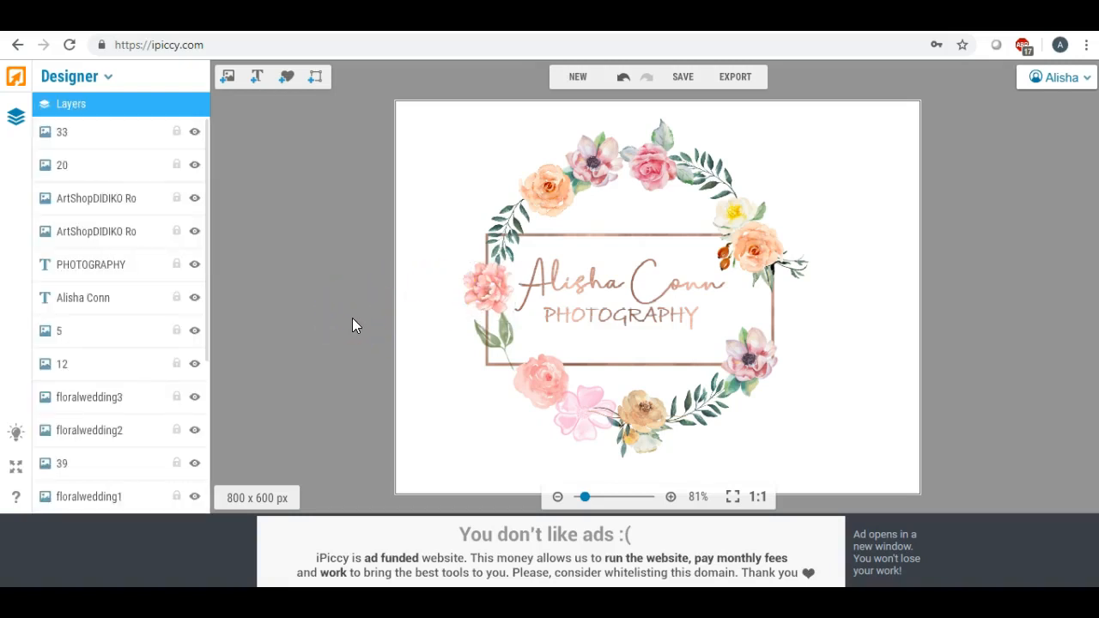
- Nudge the lower-left peach rose slightly left and stretch it downward
{"action": "left_click", "coordinate": [525, 376]}
{"action": "left_click_drag", "start_coordinate": [525, 376], "coordinate": [504, 360]}
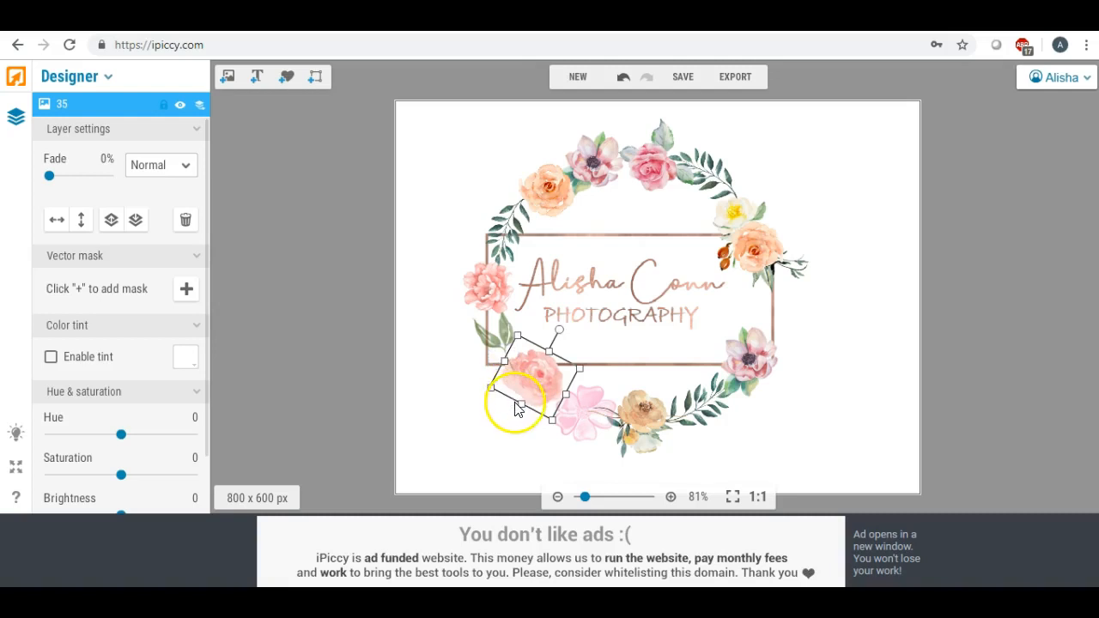
{"action": "left_click_drag", "start_coordinate": [522, 406], "coordinate": [474, 412]}
{"action": "left_click", "coordinate": [398, 360]}
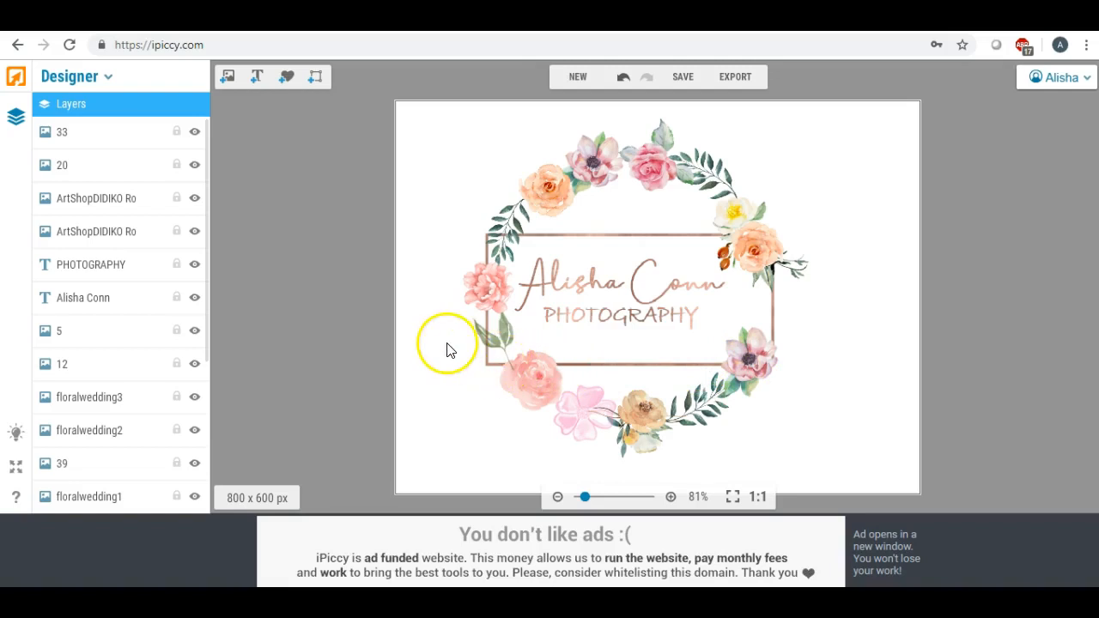
- Shrink the orange-and-white flower cluster and shift it slightly up and right
{"action": "left_click", "coordinate": [760, 256]}
{"action": "left_click_drag", "start_coordinate": [736, 320], "coordinate": [709, 364]}
{"action": "left_click_drag", "start_coordinate": [753, 289], "coordinate": [755, 283]}
{"action": "left_click", "coordinate": [834, 350]}
{"action": "left_click", "coordinate": [756, 266]}
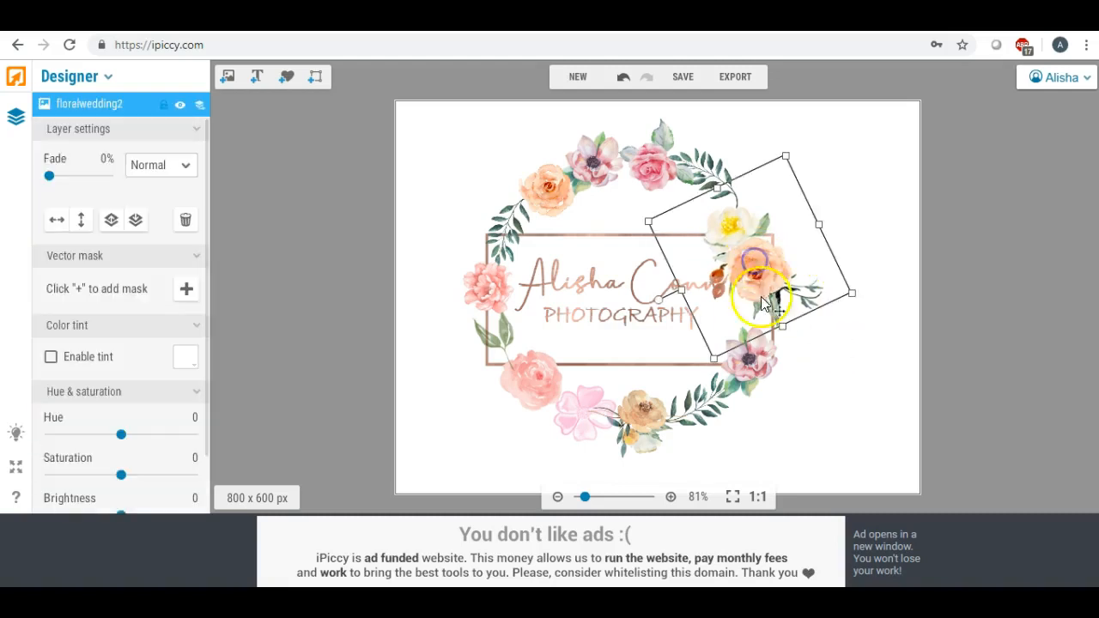
{"action": "left_click", "coordinate": [716, 353]}
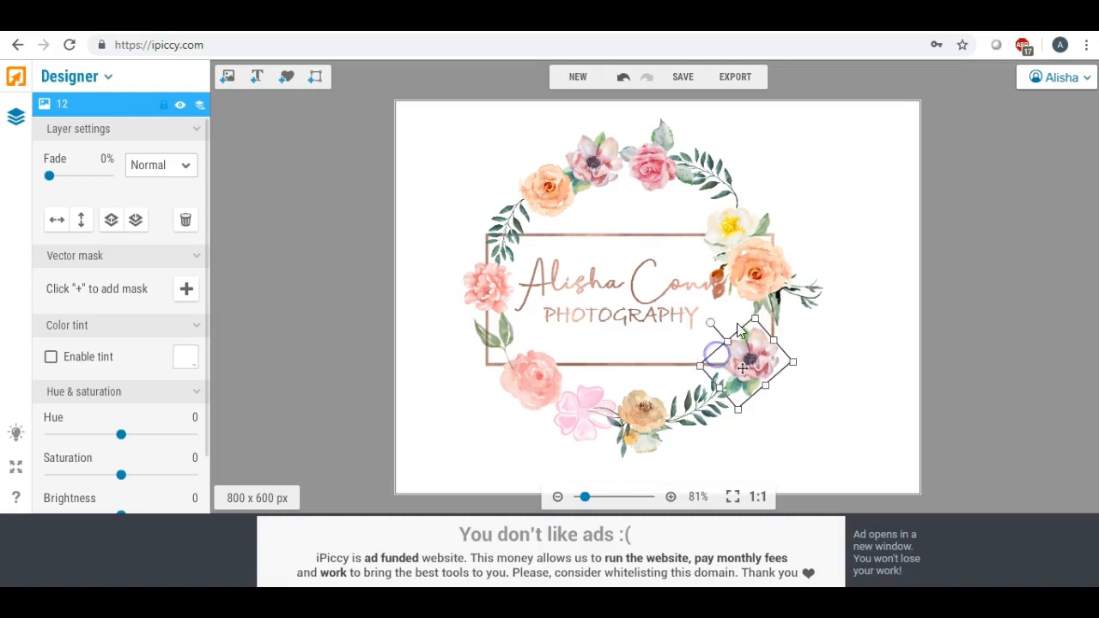
{"action": "left_click", "coordinate": [772, 269]}
{"action": "left_click_drag", "start_coordinate": [787, 157], "coordinate": [786, 167]}
{"action": "left_click_drag", "start_coordinate": [749, 244], "coordinate": [756, 236]}
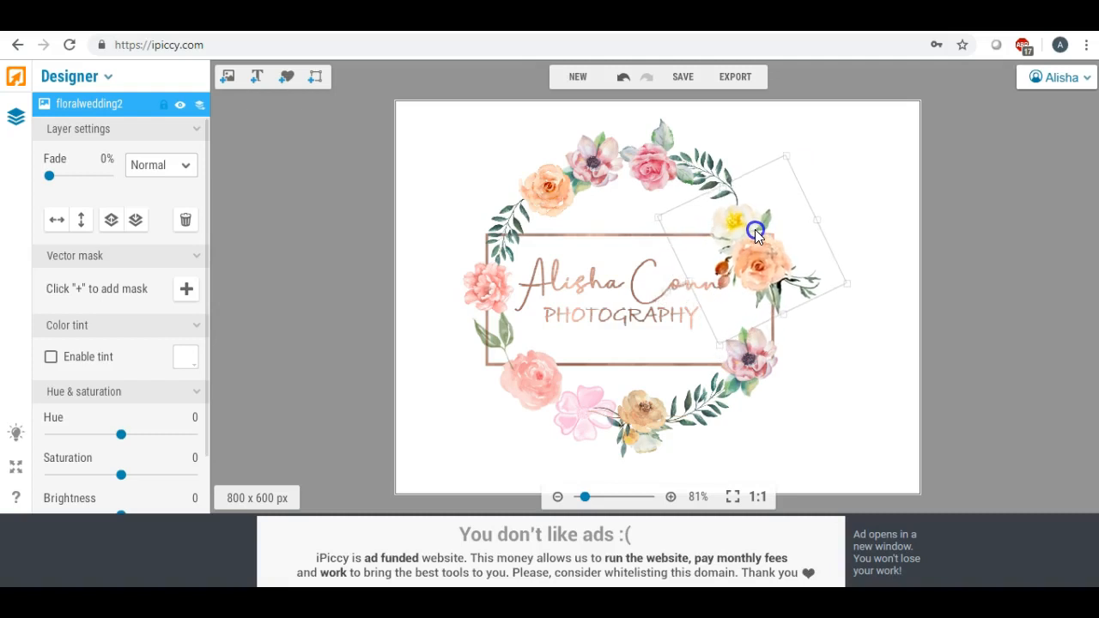
{"action": "left_click", "coordinate": [823, 371]}
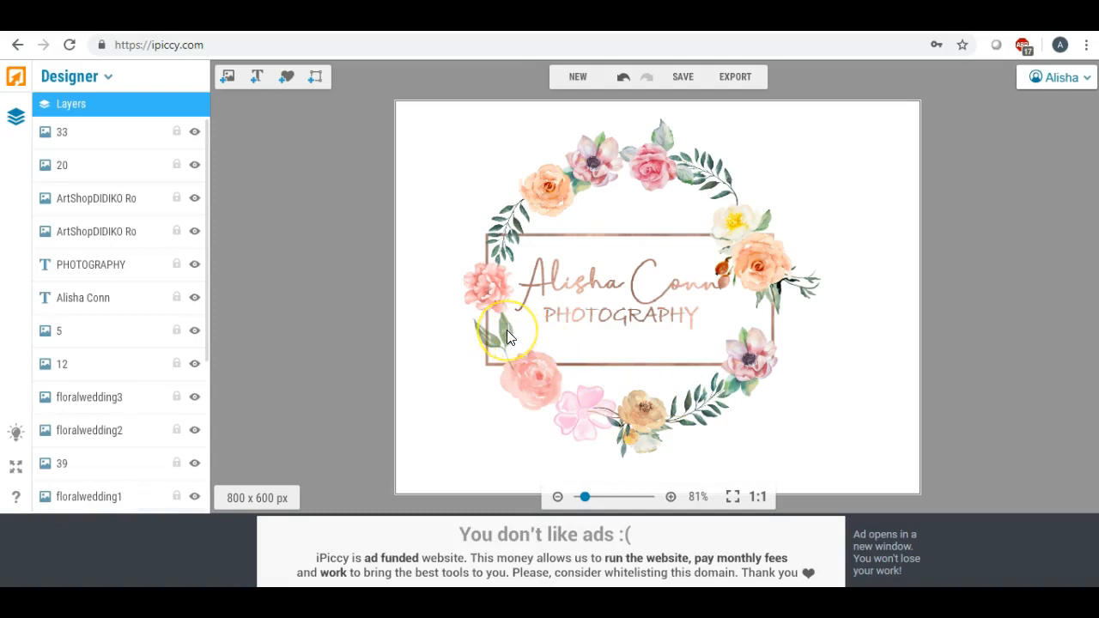
- Drag the green leaf sprig off the wreath's left edge and select it
{"action": "left_click_drag", "start_coordinate": [506, 329], "coordinate": [433, 363]}
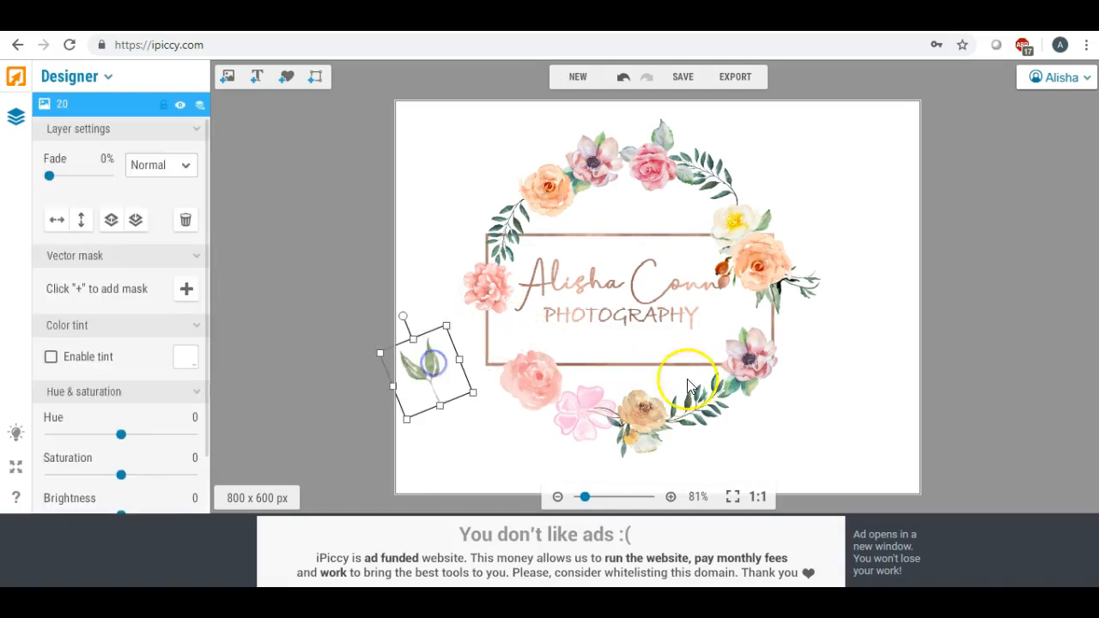
{"action": "left_click", "coordinate": [752, 367]}
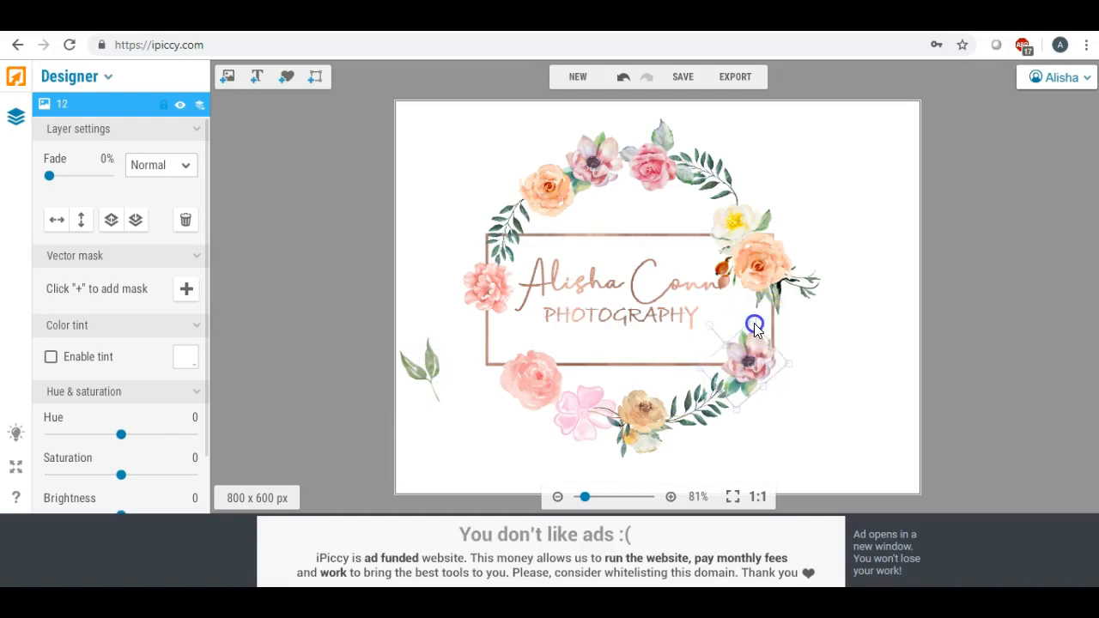
{"action": "left_click", "coordinate": [753, 336]}
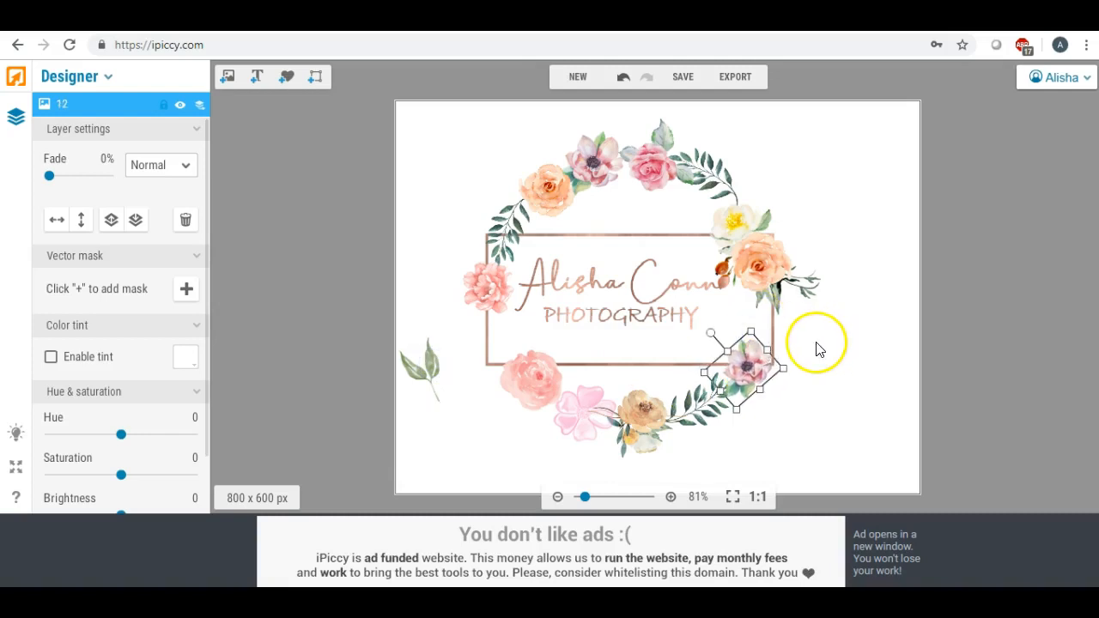
{"action": "left_click", "coordinate": [420, 367]}
- Delete the stray green leaf and nudge the orange-and-white cluster a few pixels right
{"action": "key", "text": "Delete"}
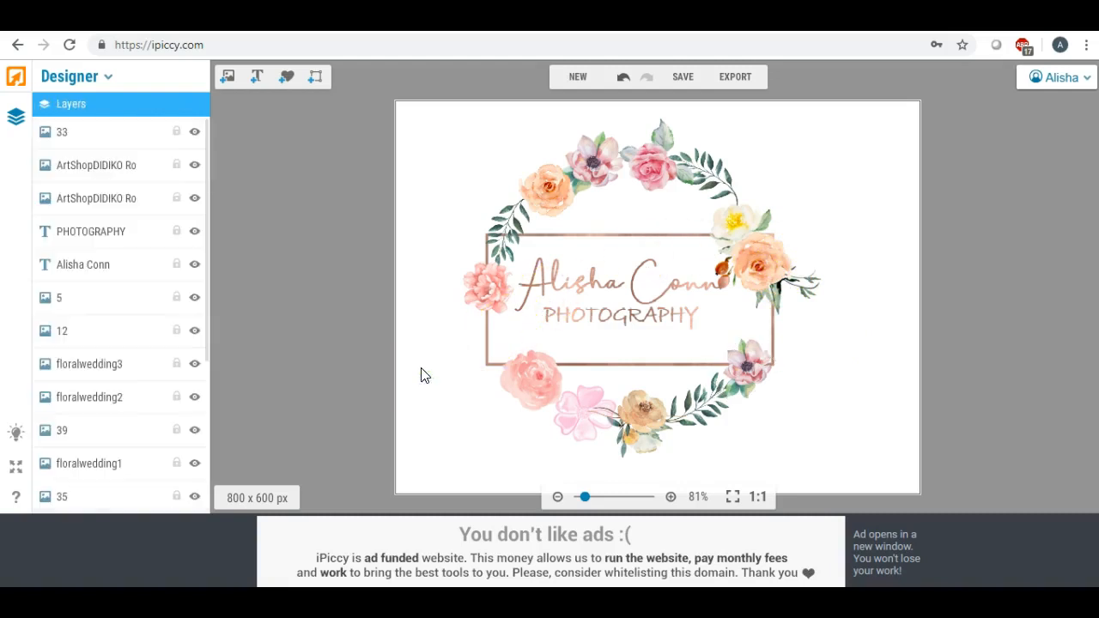
{"action": "left_click", "coordinate": [749, 231]}
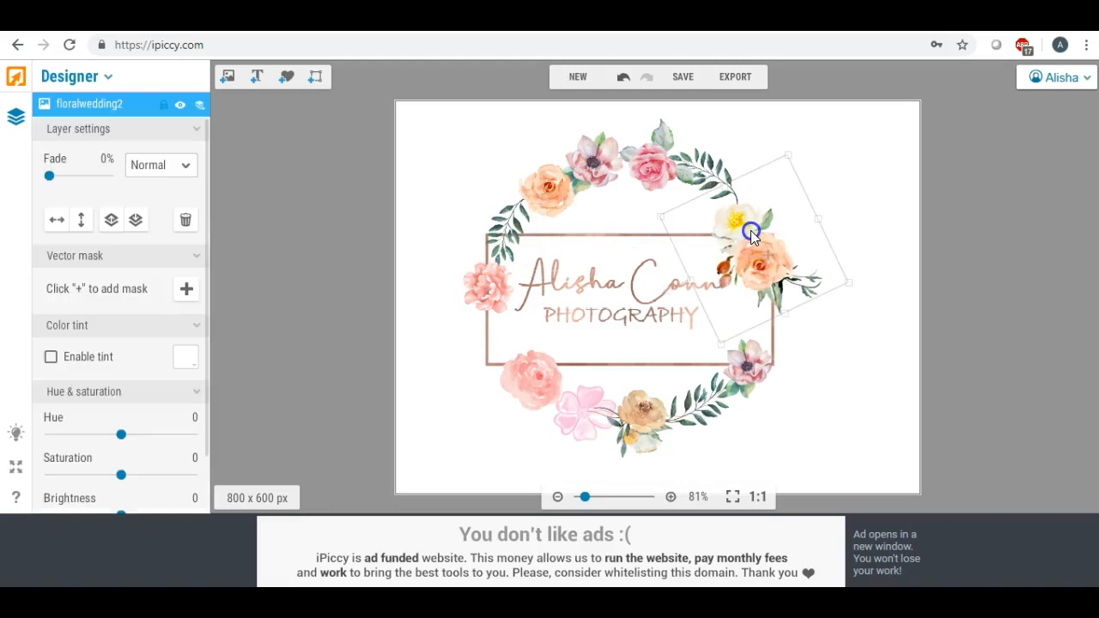
{"action": "left_click_drag", "start_coordinate": [750, 229], "coordinate": [752, 230]}
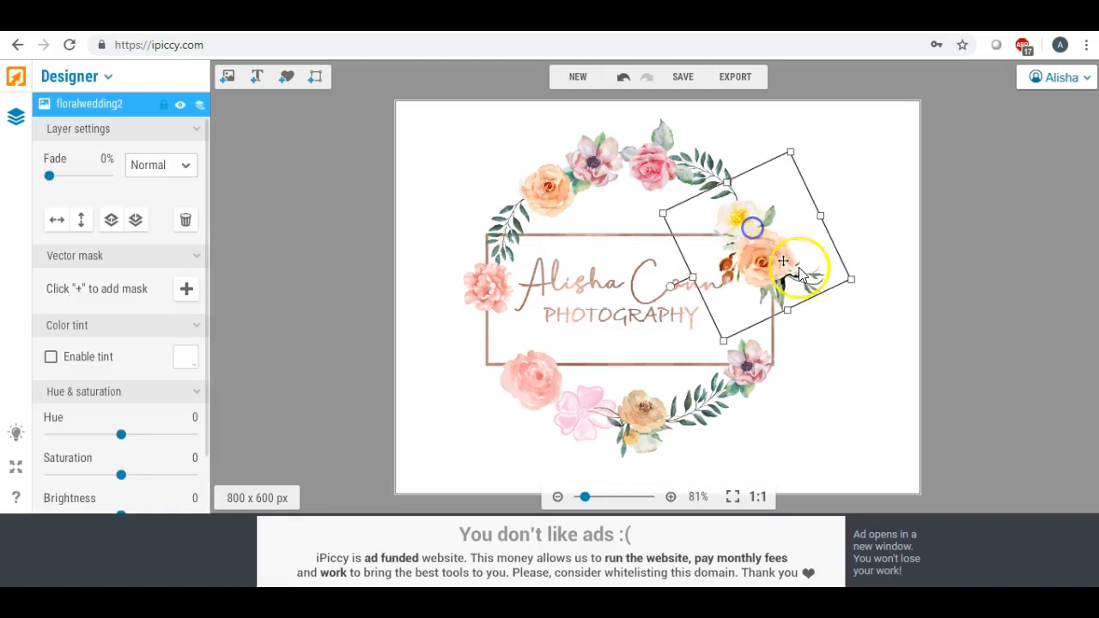
{"action": "left_click", "coordinate": [853, 386]}
{"action": "left_click_drag", "start_coordinate": [775, 249], "coordinate": [779, 246]}
{"action": "left_click", "coordinate": [832, 350]}
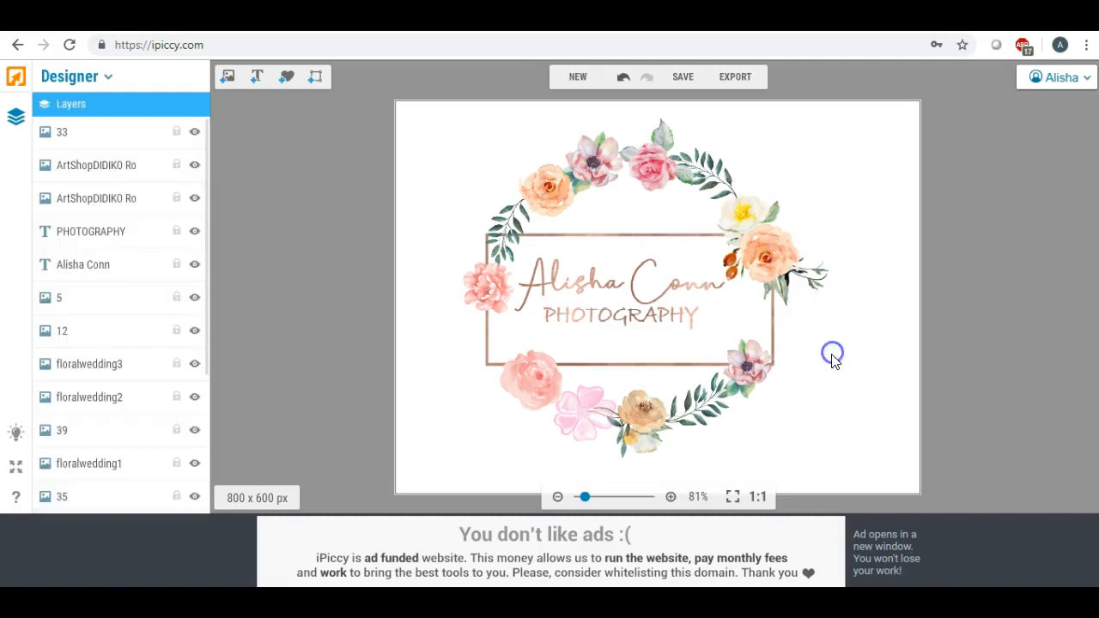
- Rotate the flower cluster a few degrees clockwise
{"action": "left_click", "coordinate": [754, 251]}
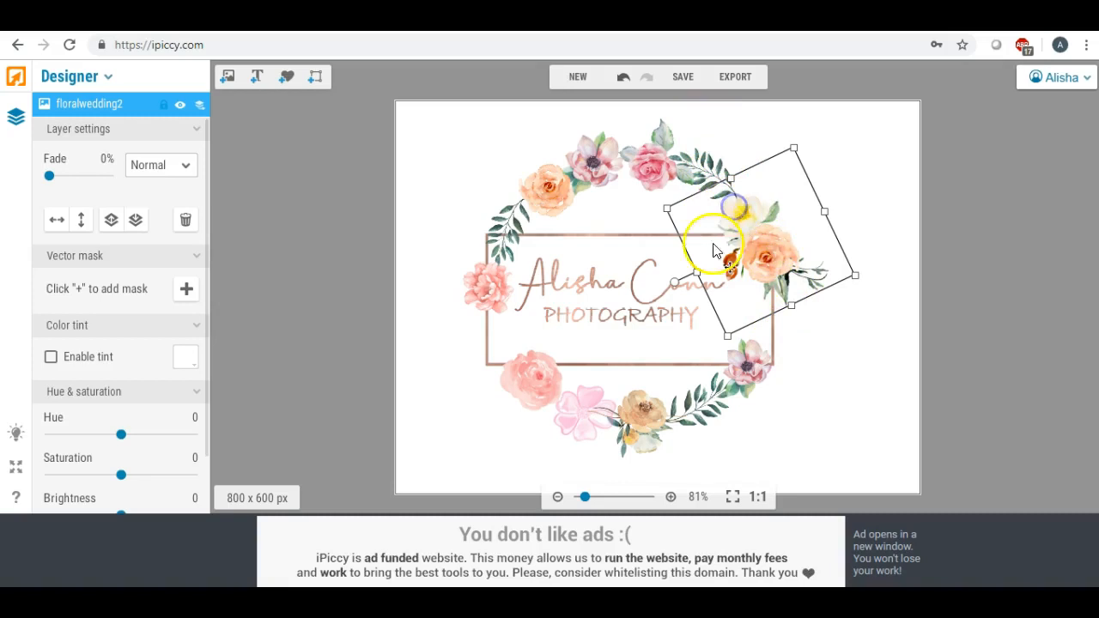
{"action": "left_click_drag", "start_coordinate": [676, 283], "coordinate": [662, 263]}
{"action": "left_click", "coordinate": [833, 339]}
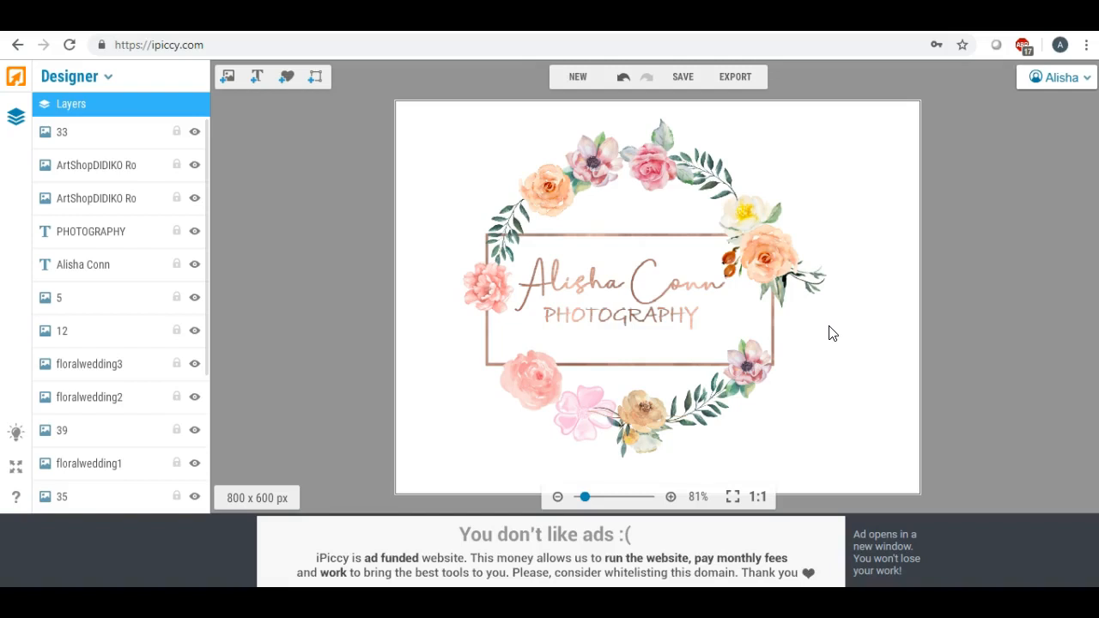
- Export the wreath logo design to the Editor as one flattened image
{"action": "left_click", "coordinate": [736, 77]}
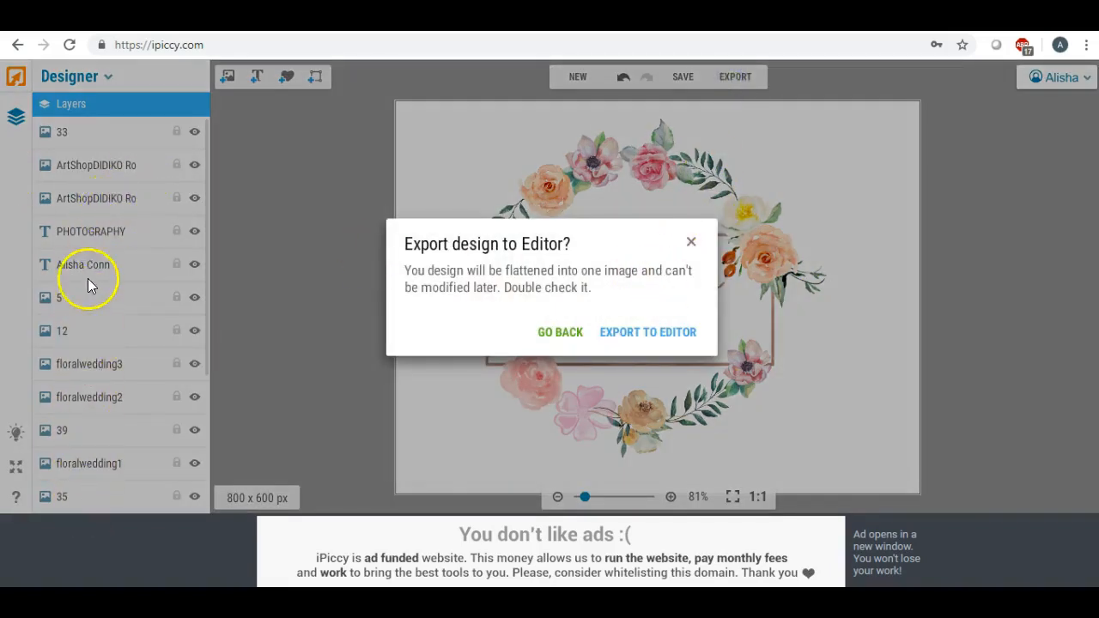
{"action": "left_click", "coordinate": [620, 338]}
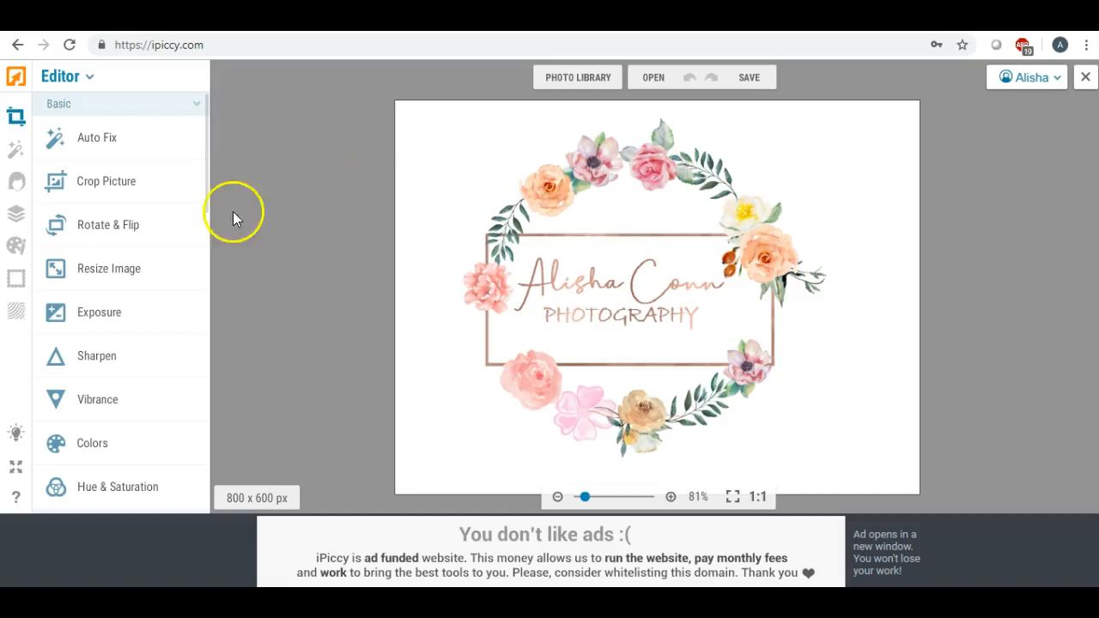
- Crop the logo to 609 x 573 px, framing just the wreath
{"action": "left_click", "coordinate": [120, 184]}
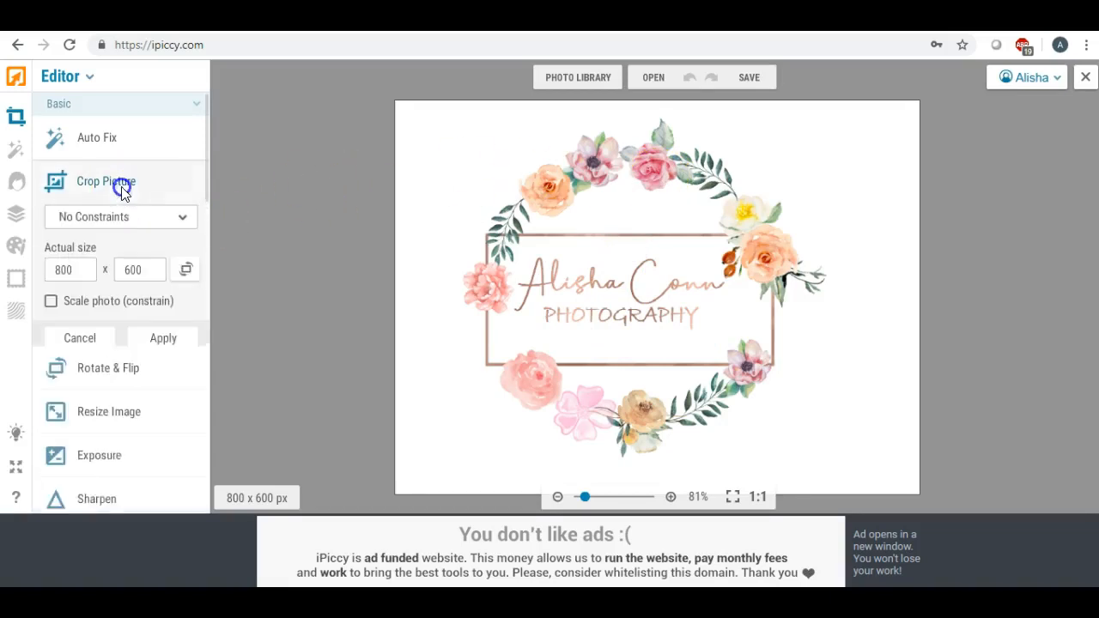
{"action": "left_click_drag", "start_coordinate": [618, 275], "coordinate": [574, 215]}
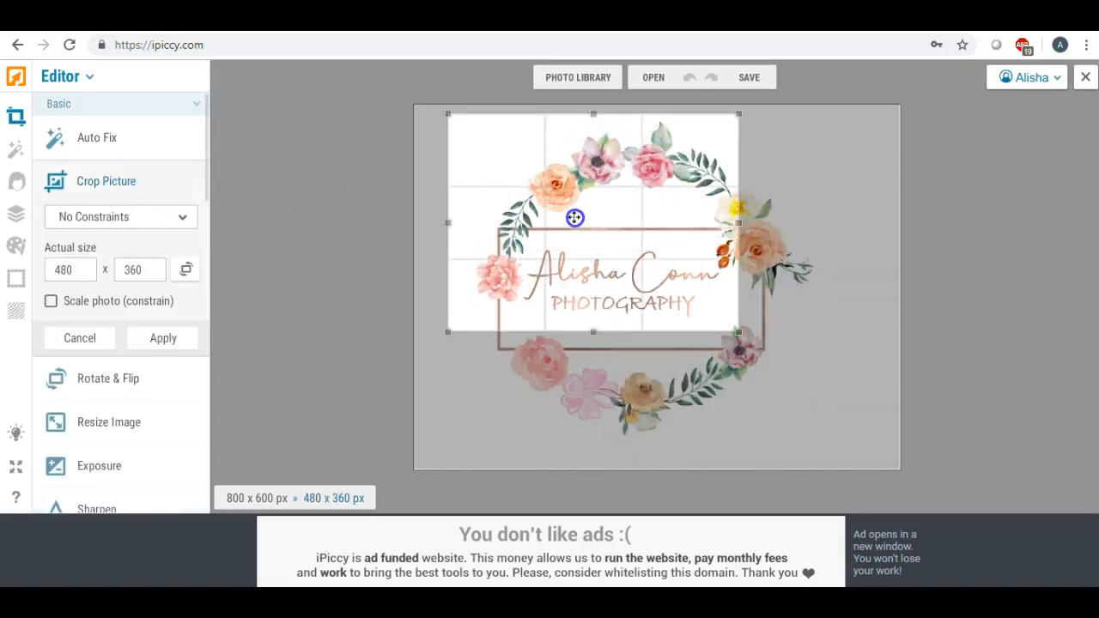
{"action": "left_click_drag", "start_coordinate": [592, 333], "coordinate": [602, 464]}
{"action": "left_click_drag", "start_coordinate": [742, 288], "coordinate": [833, 294]}
{"action": "left_click_drag", "start_coordinate": [448, 288], "coordinate": [453, 288]}
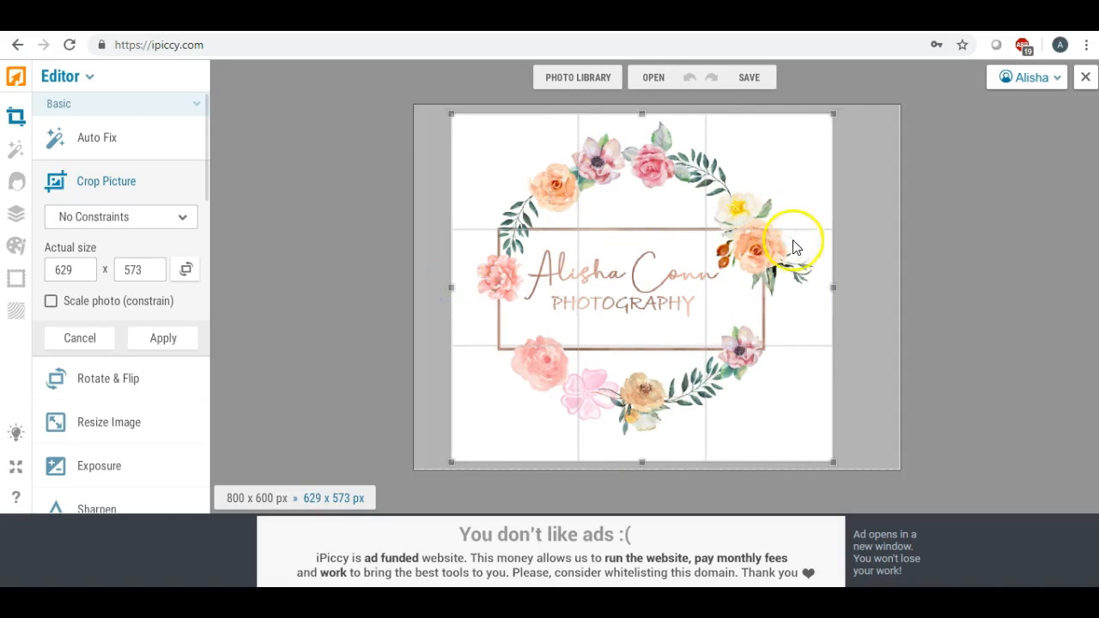
{"action": "left_click_drag", "start_coordinate": [829, 289], "coordinate": [820, 292]}
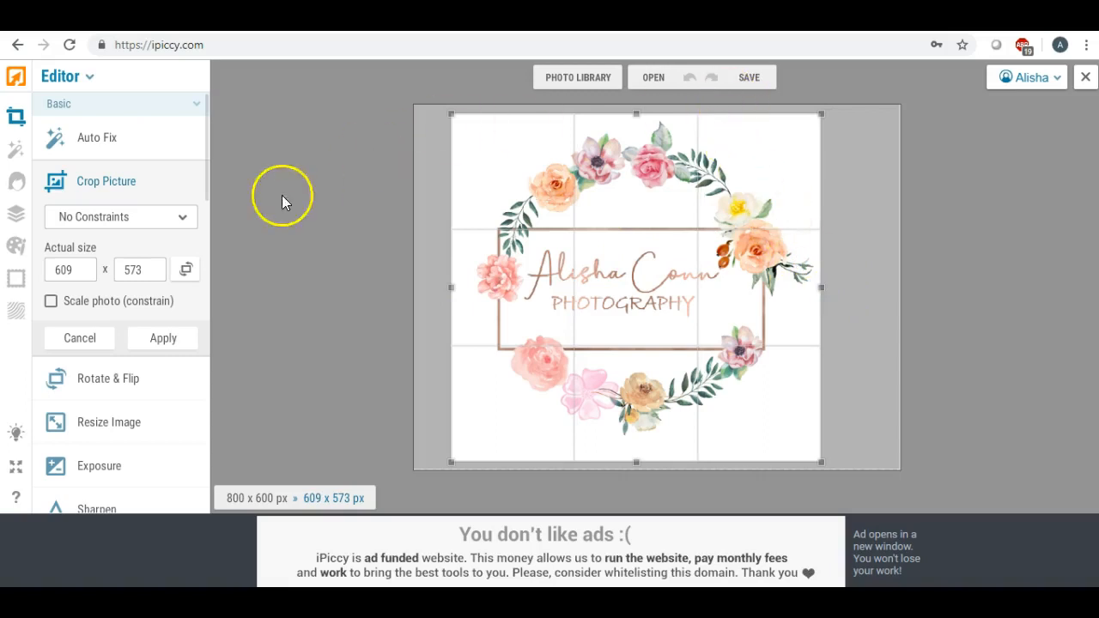
{"action": "left_click", "coordinate": [172, 337]}
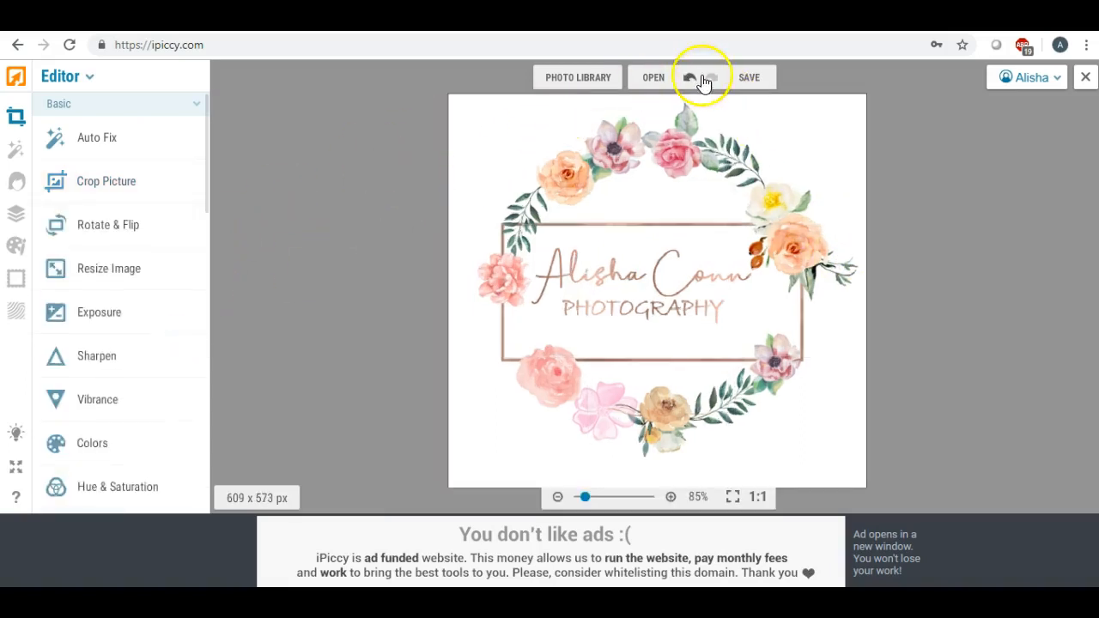
{"action": "left_click", "coordinate": [746, 81]}
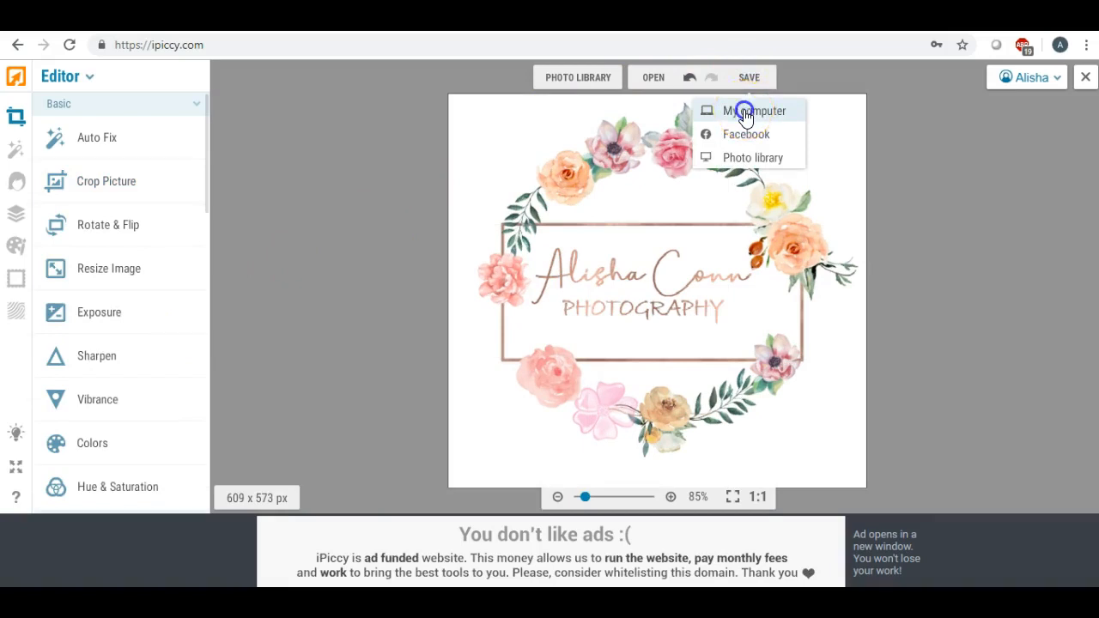
- Save the cropped logo to the Desktop as highest-quality JPG WATERCOLORLOGO5
{"action": "left_click", "coordinate": [744, 115]}
{"action": "left_click_drag", "start_coordinate": [601, 252], "coordinate": [441, 252]}
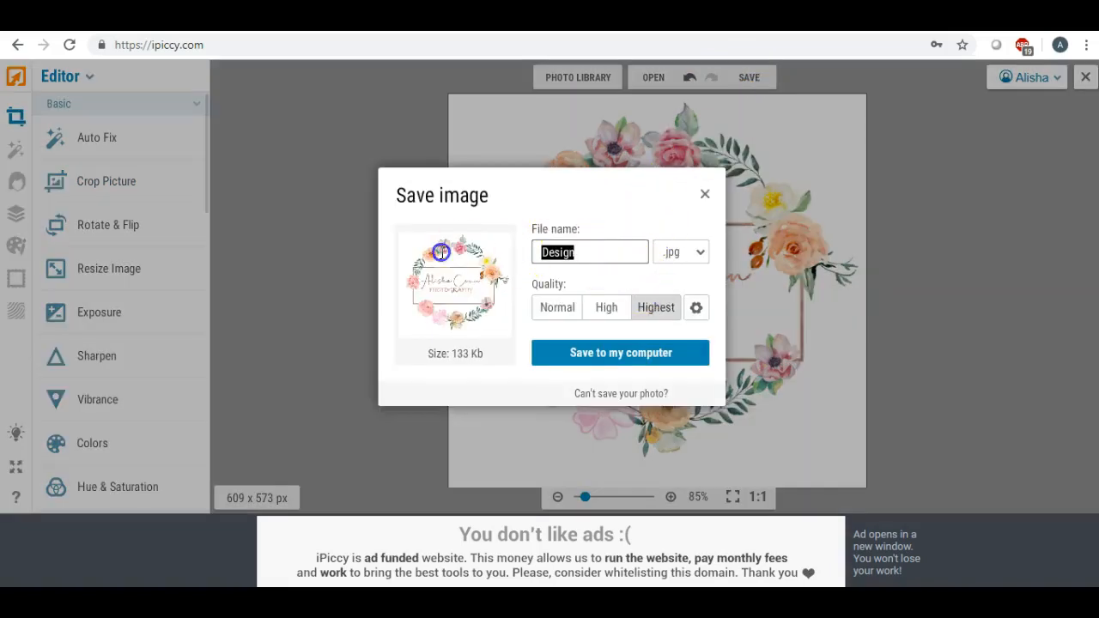
{"action": "type", "text": "WATERCOLOR"}
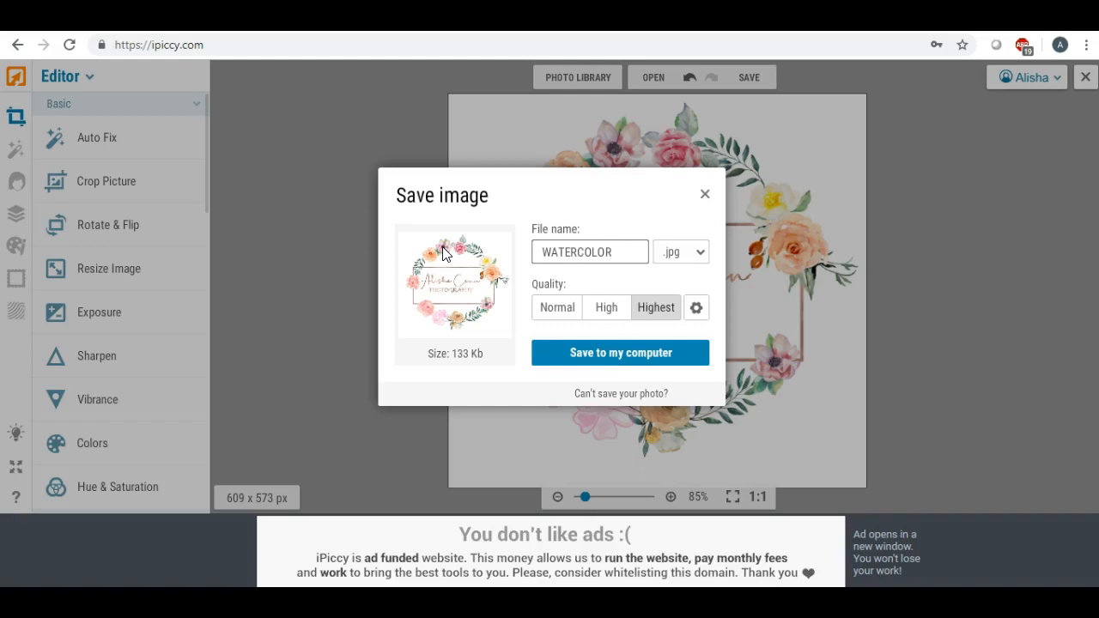
{"action": "type", "text": "5"}
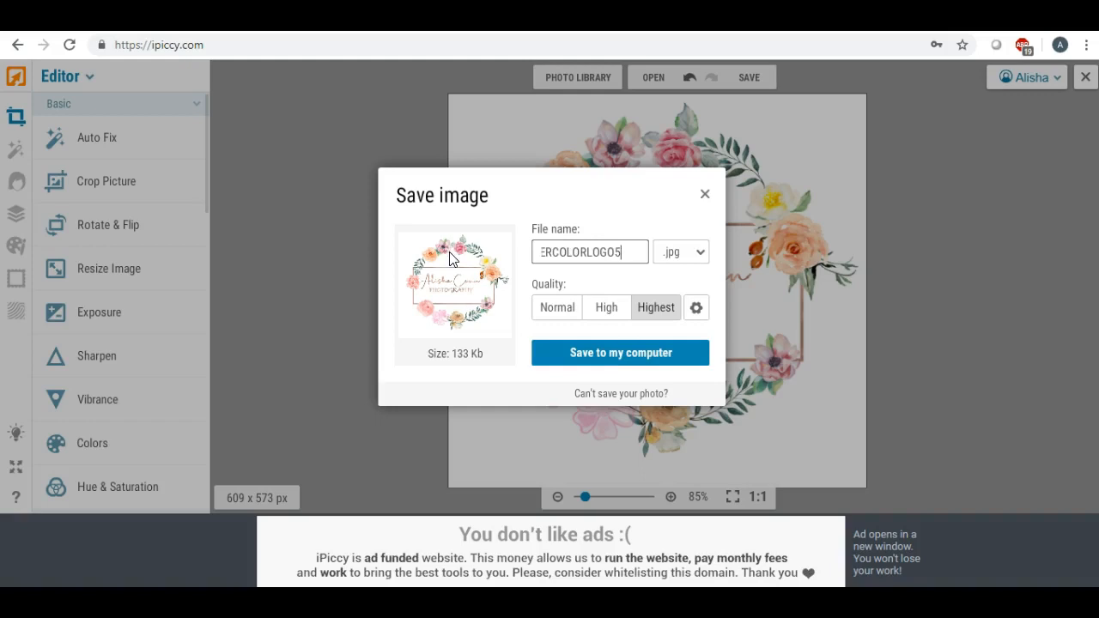
{"action": "left_click", "coordinate": [592, 352]}
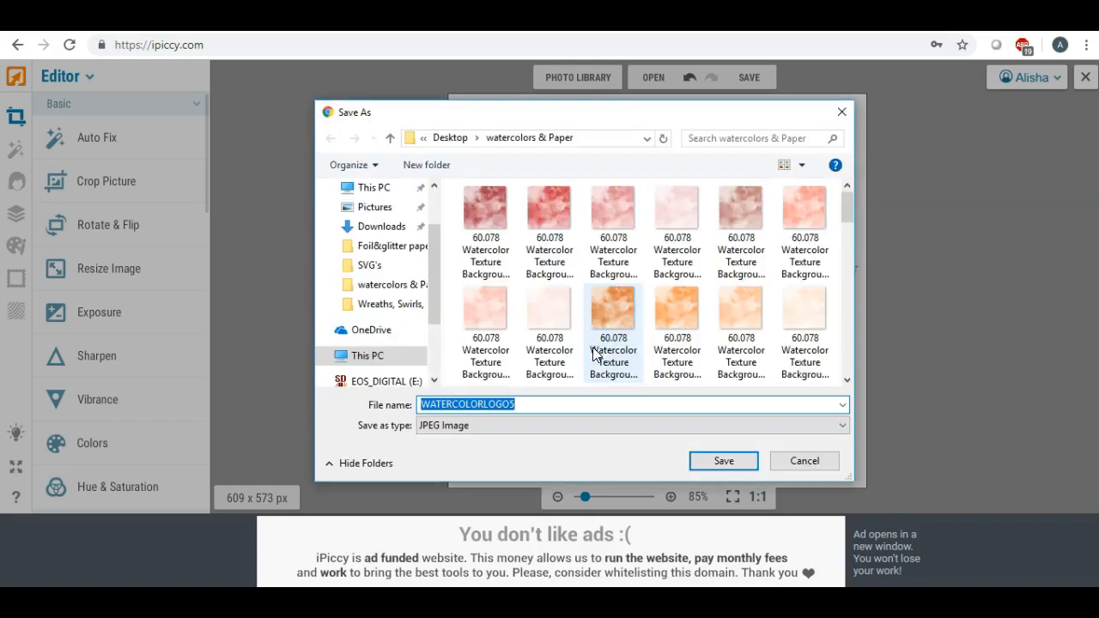
{"action": "left_click_drag", "start_coordinate": [433, 235], "coordinate": [433, 199]}
{"action": "left_click", "coordinate": [371, 221]}
{"action": "left_click", "coordinate": [717, 458]}
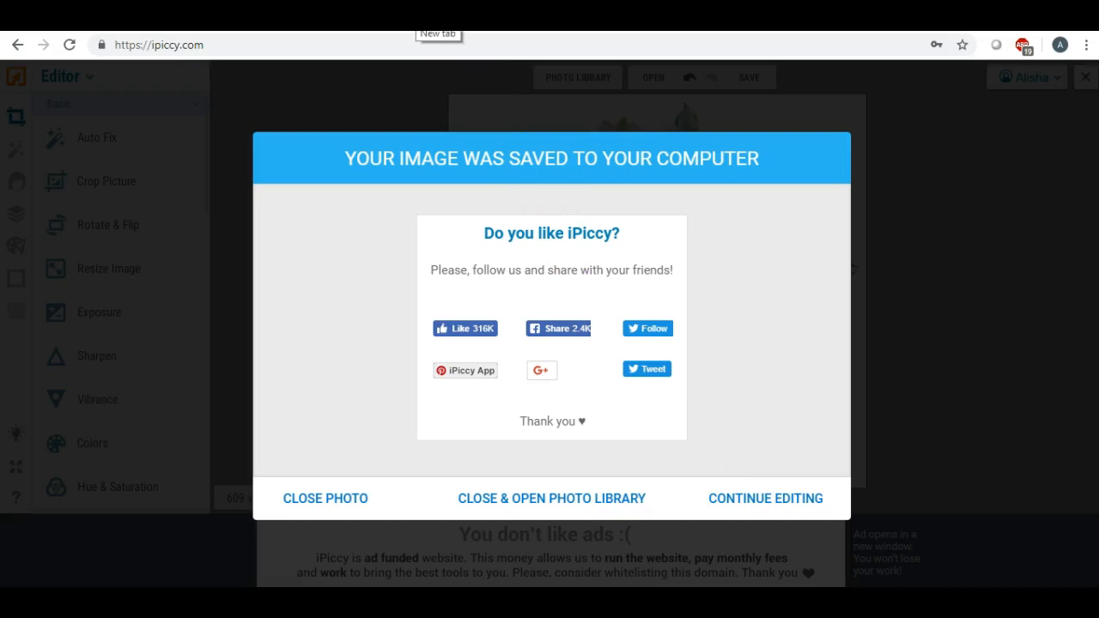
{"action": "left_click", "coordinate": [341, 502]}
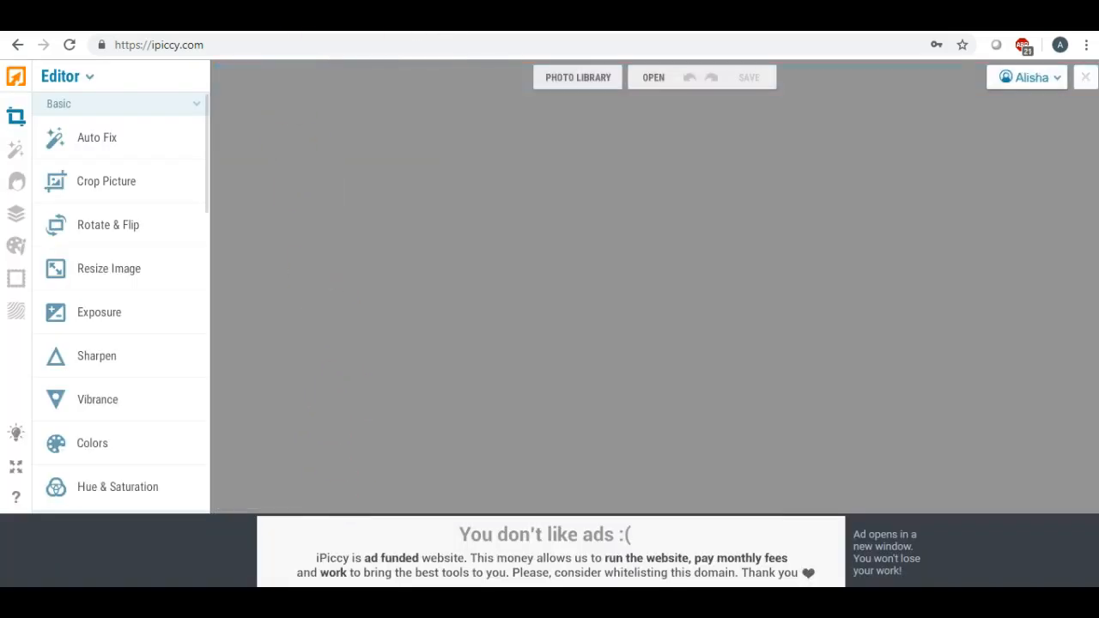
- Open LunaPic in a new tab and upload WATERCOLORLOGO5.jpg from the Desktop
{"action": "left_click", "coordinate": [427, 22]}
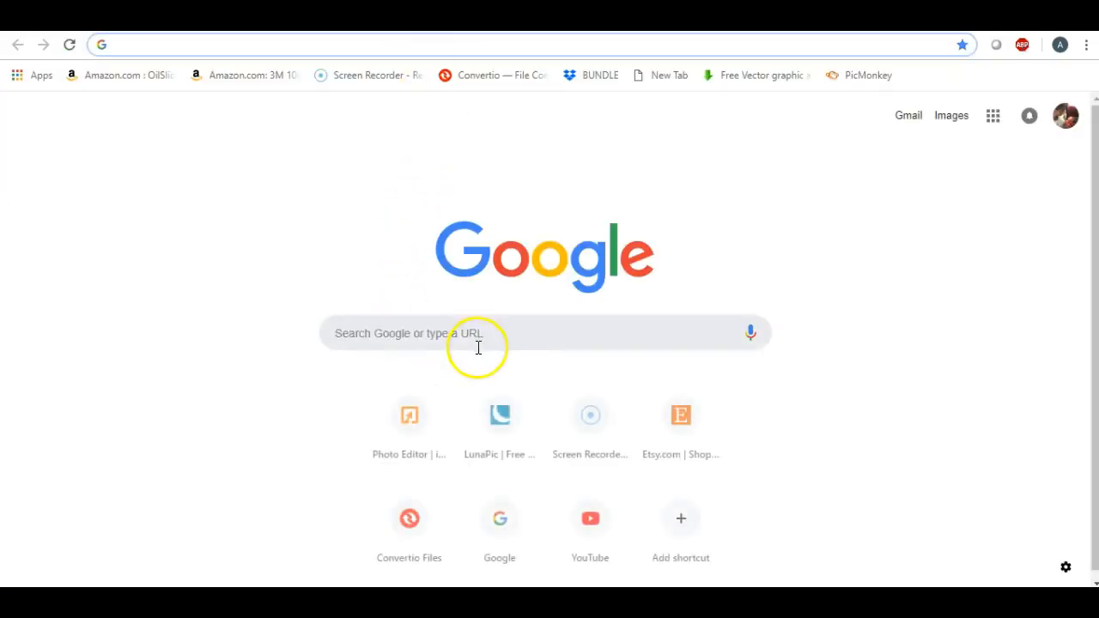
{"action": "left_click", "coordinate": [508, 454]}
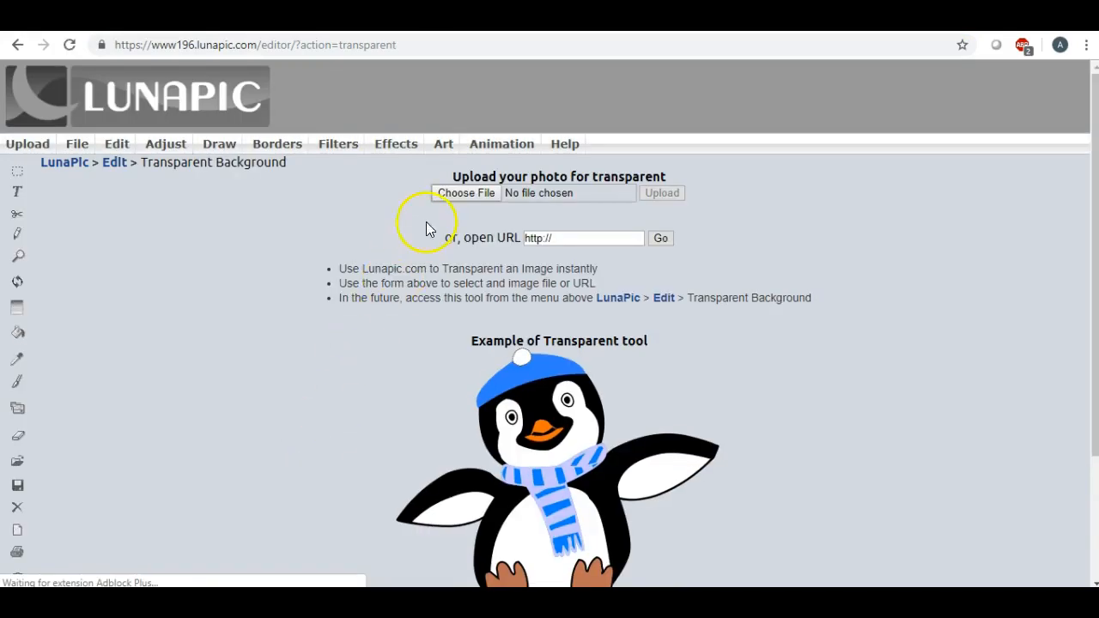
{"action": "left_click", "coordinate": [442, 194]}
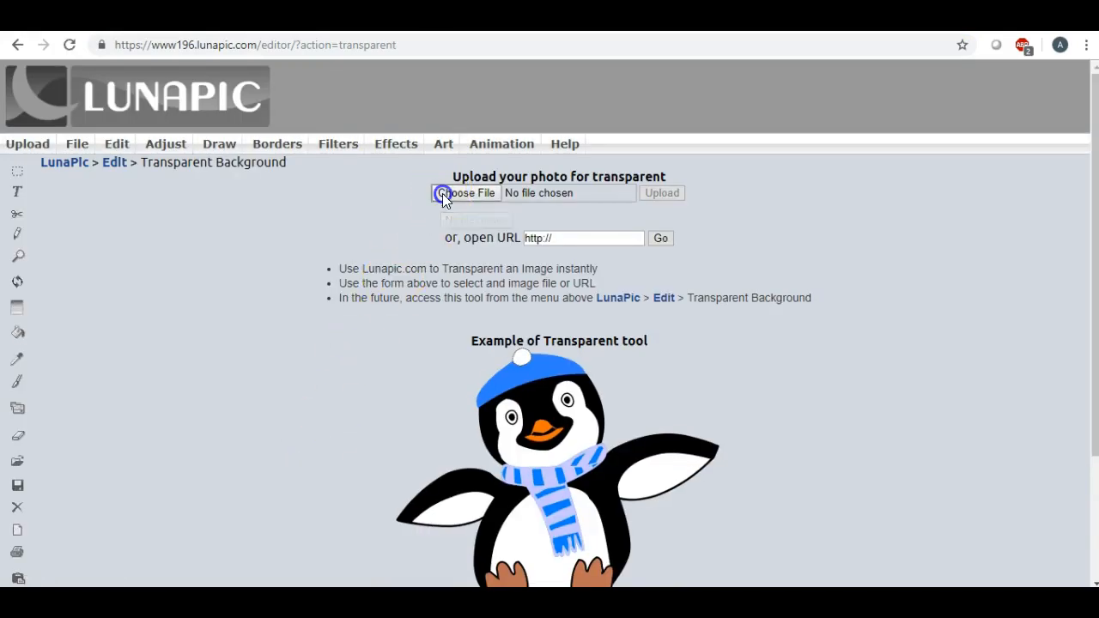
{"action": "left_click", "coordinate": [352, 187]}
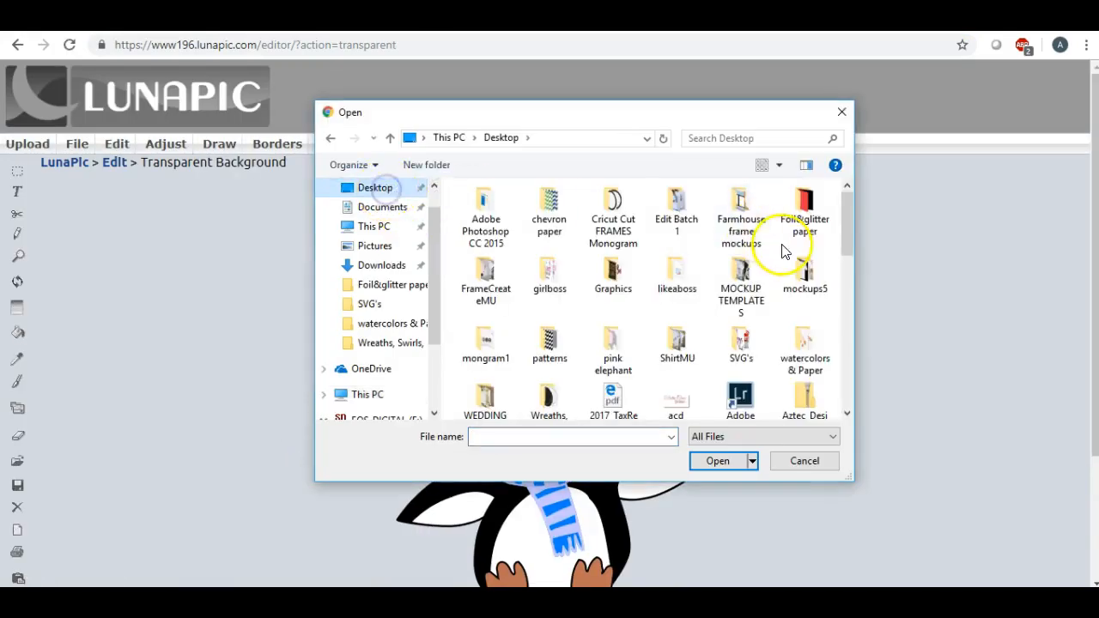
{"action": "scroll", "coordinate": [713, 271], "scroll_direction": "down", "scroll_amount": 1}
{"action": "scroll", "coordinate": [721, 270], "scroll_direction": "down", "scroll_amount": 5}
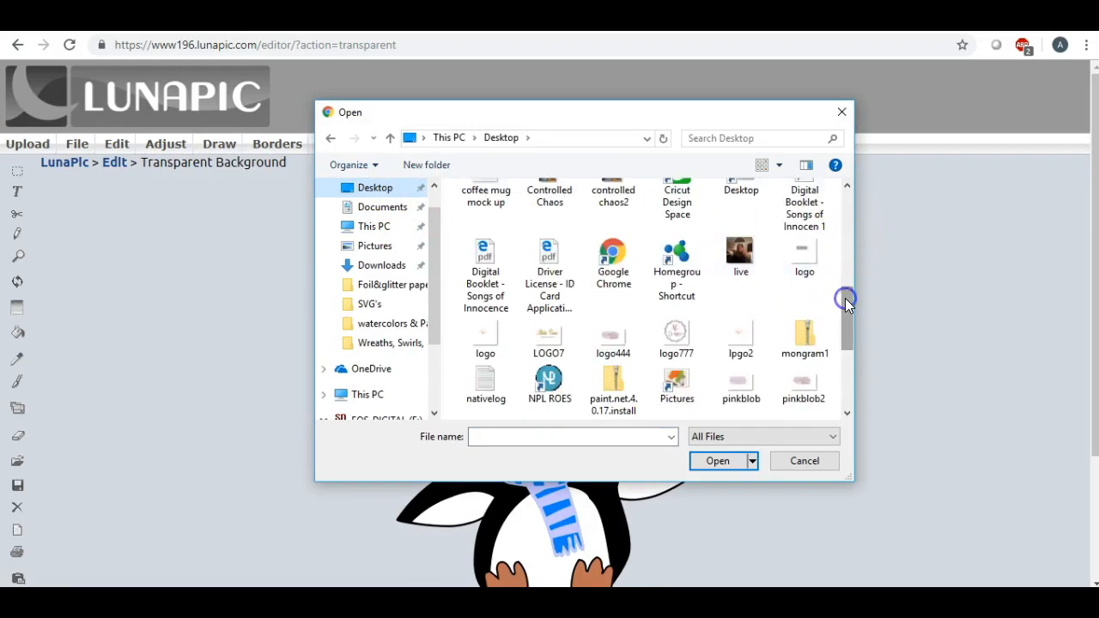
{"action": "left_click_drag", "start_coordinate": [845, 299], "coordinate": [845, 328]}
{"action": "double_click", "coordinate": [743, 361]}
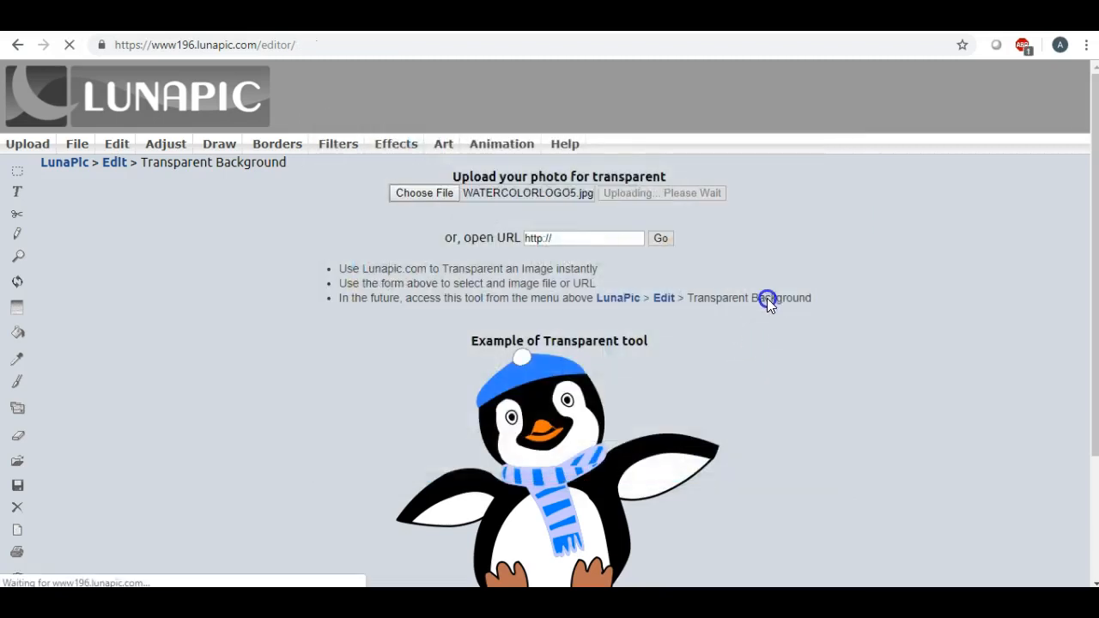
{"action": "scroll", "coordinate": [864, 279], "scroll_direction": "down", "scroll_amount": 2}
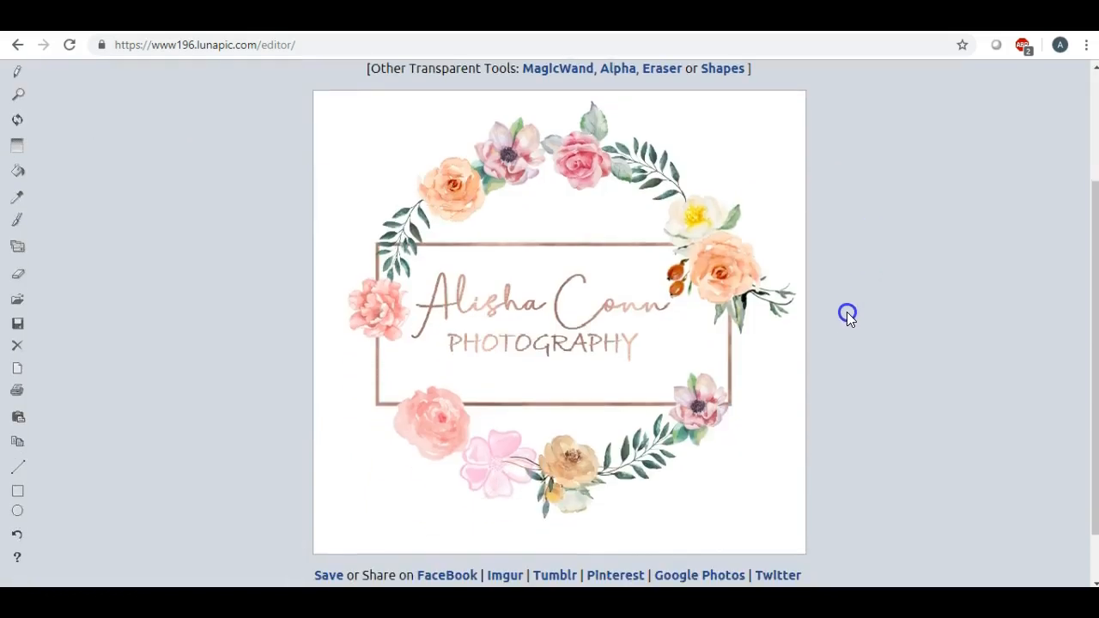
- Make the logo's white background transparent
{"action": "left_click", "coordinate": [752, 163]}
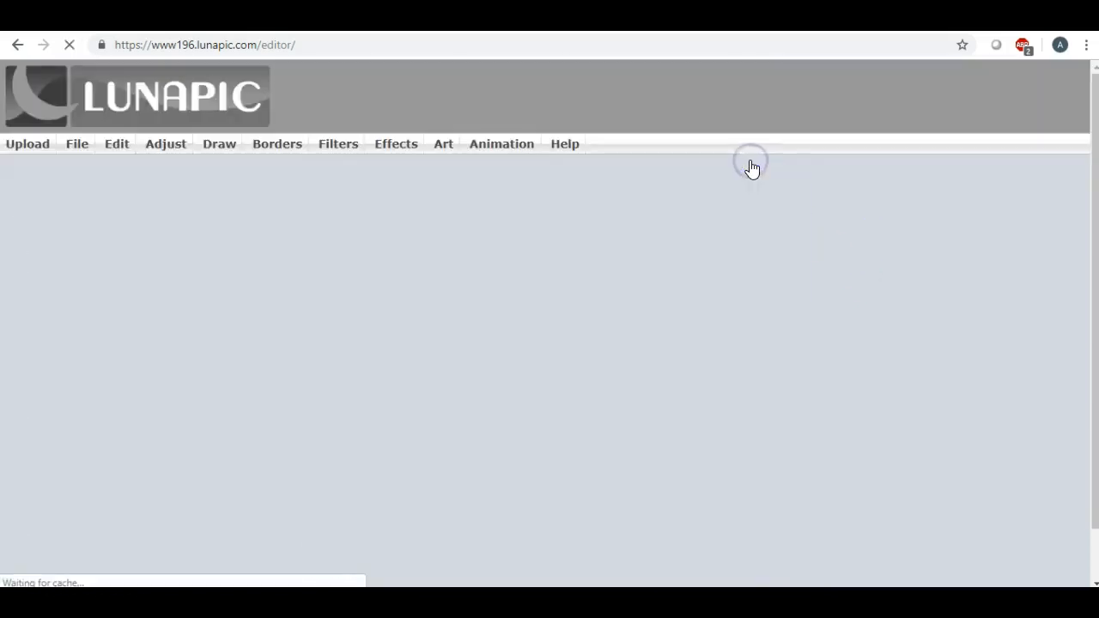
{"action": "scroll", "coordinate": [765, 244], "scroll_direction": "down", "scroll_amount": 3}
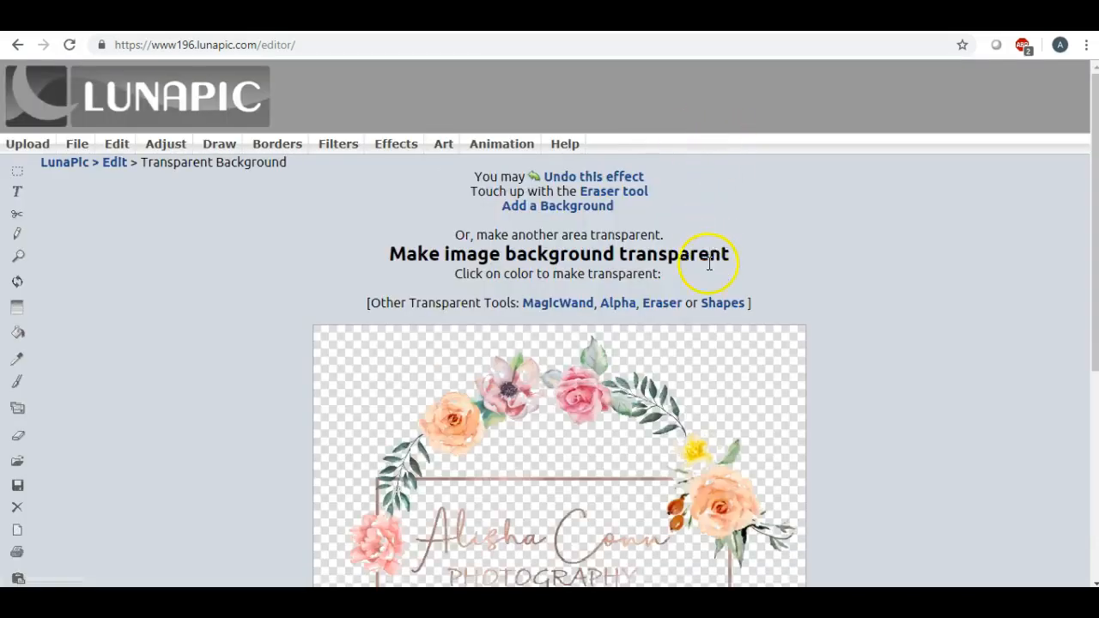
{"action": "scroll", "coordinate": [706, 258], "scroll_direction": "down", "scroll_amount": 4}
{"action": "scroll", "coordinate": [747, 295], "scroll_direction": "up", "scroll_amount": 1}
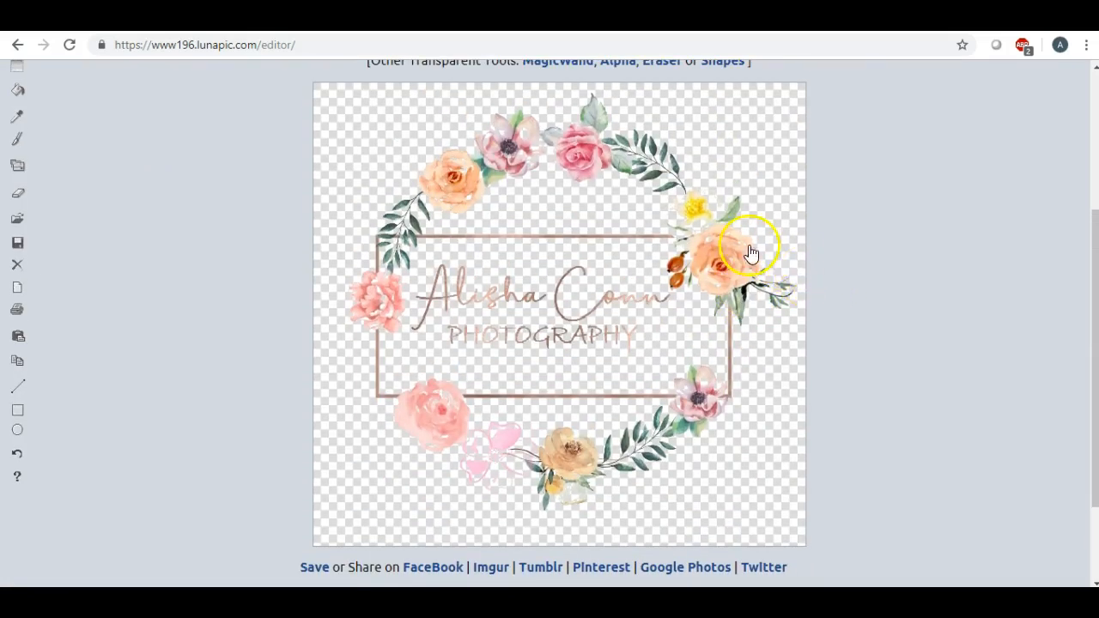
{"action": "scroll", "coordinate": [751, 254], "scroll_direction": "up", "scroll_amount": 3}
- Download the transparent logo as a PNG and open it
{"action": "mouse_move", "coordinate": [81, 146]}
{"action": "left_click", "coordinate": [93, 172]}
{"action": "left_click", "coordinate": [554, 228]}
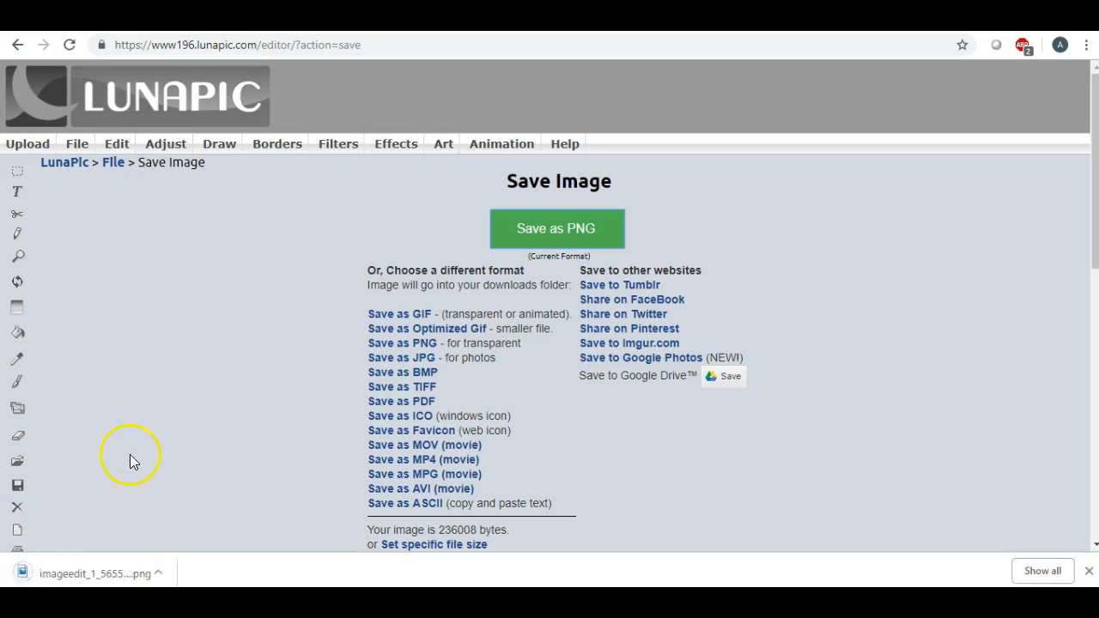
{"action": "left_click", "coordinate": [61, 575]}
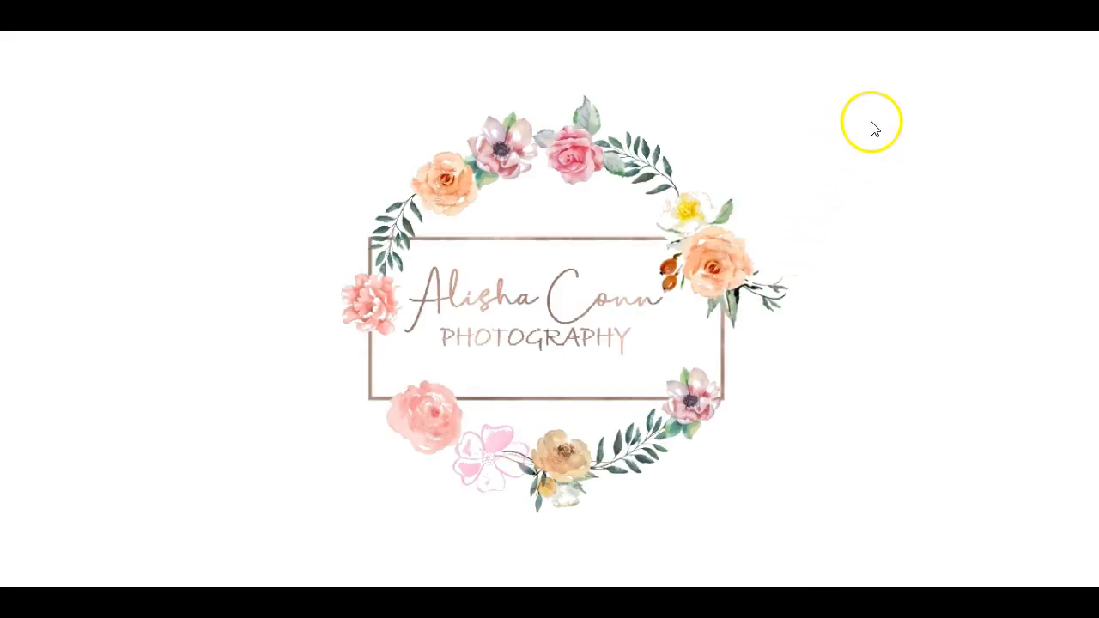
- Save a copy of the logo to the Desktop as WATERCOLORLOGO5.png
{"action": "left_click", "coordinate": [1083, 50]}
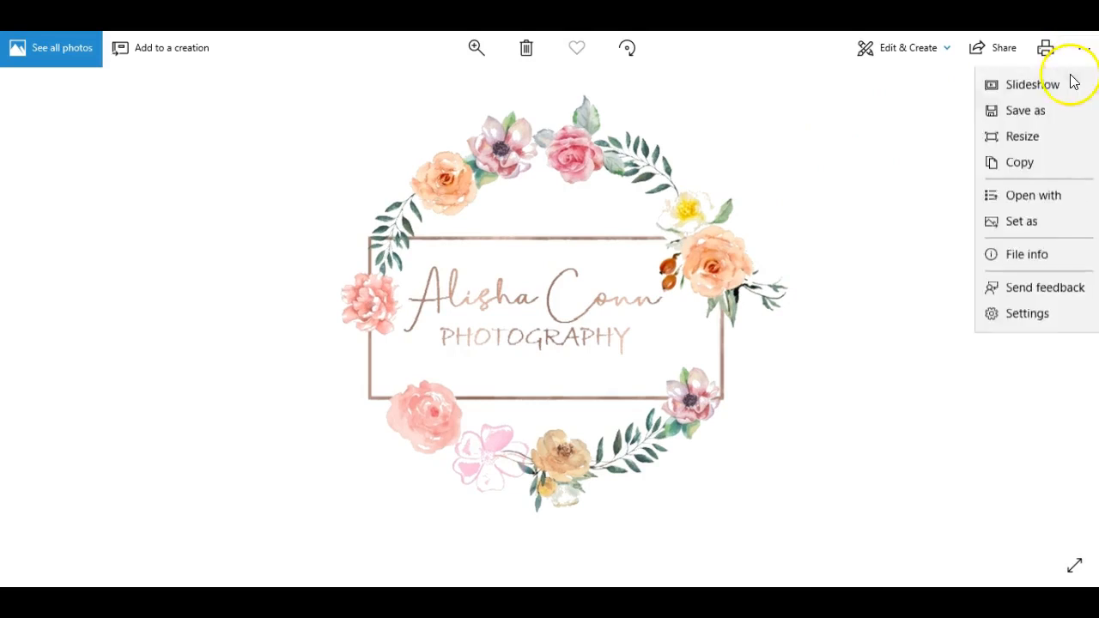
{"action": "left_click", "coordinate": [1043, 111]}
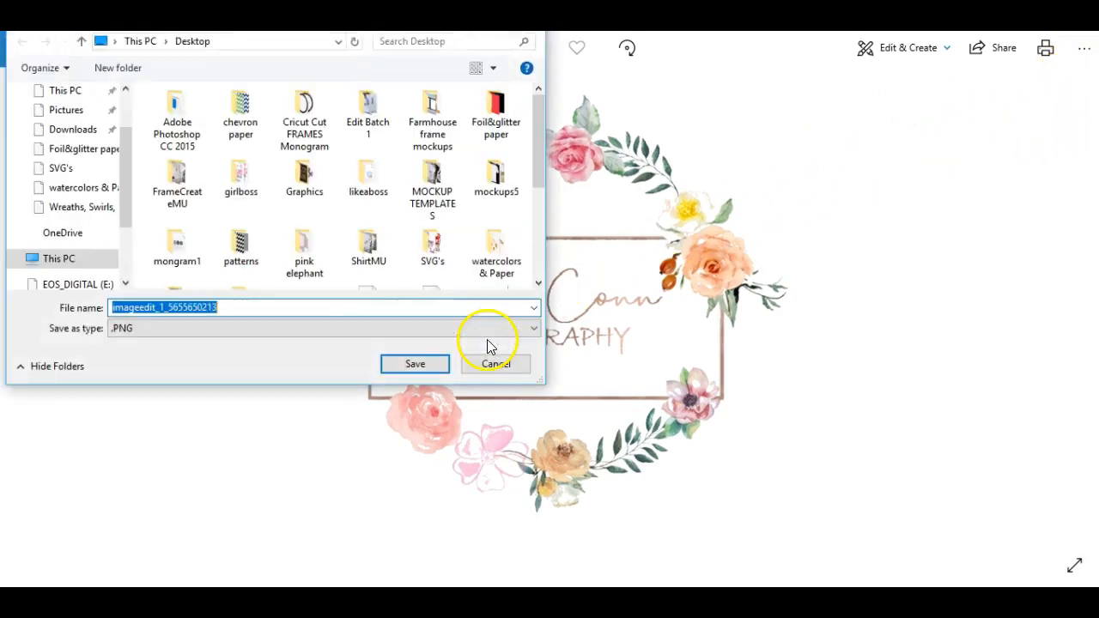
{"action": "key", "text": "BackSpace"}
{"action": "type", "text": "log"}
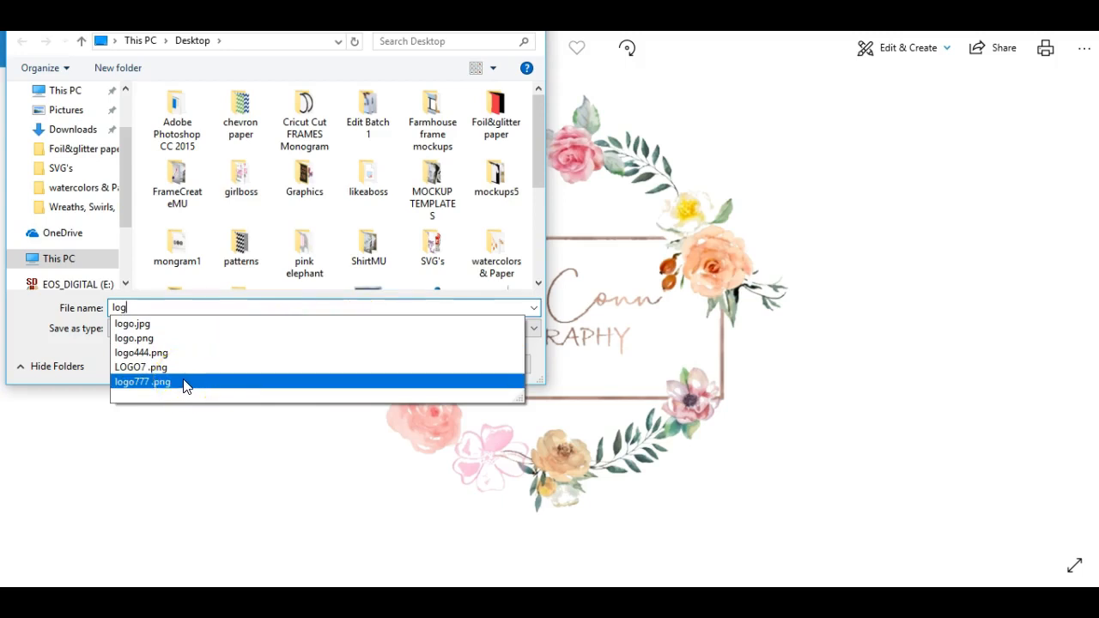
{"action": "key", "text": "BackSpace"}
{"action": "key", "text": "BackSpace"}
{"action": "key", "text": "BackSpace"}
{"action": "type", "text": "water"}
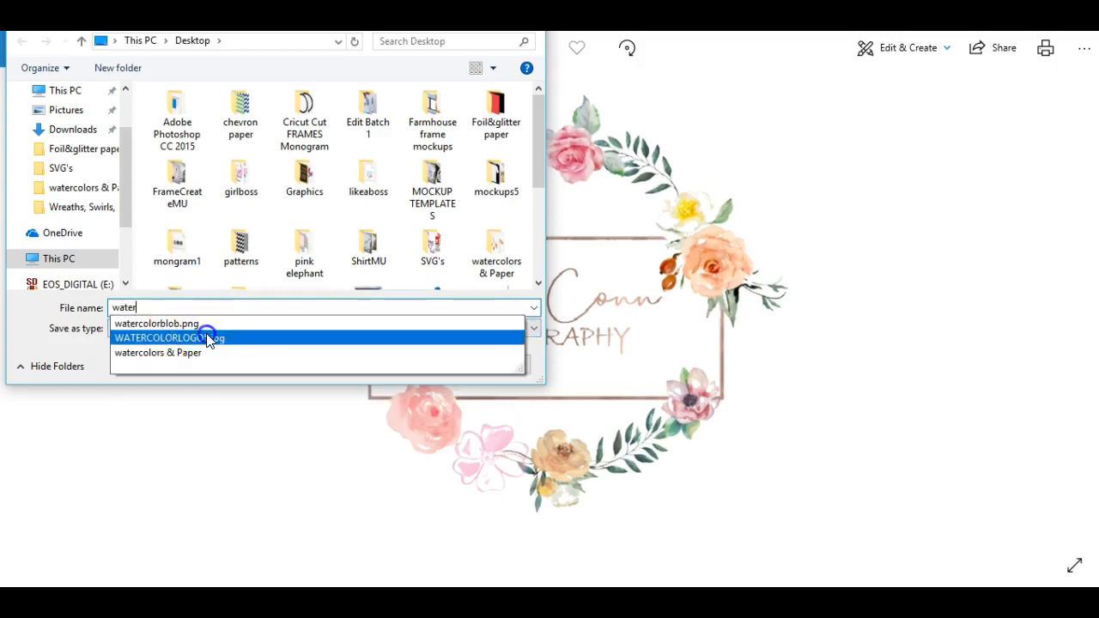
{"action": "left_click", "coordinate": [210, 339]}
{"action": "left_click", "coordinate": [237, 308]}
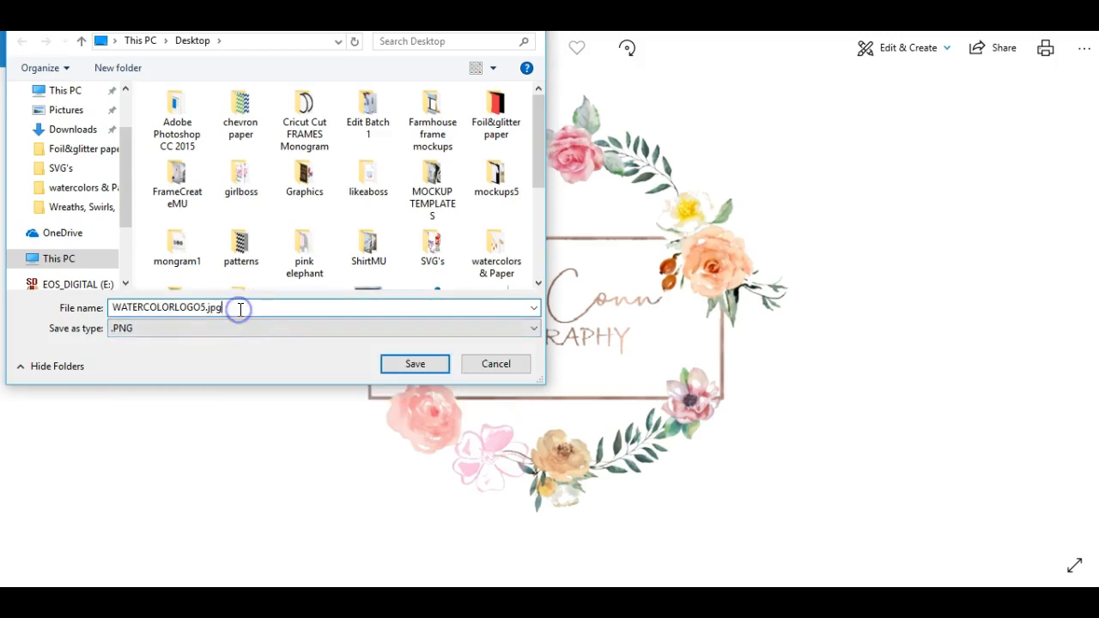
{"action": "key", "text": "BackSpace"}
{"action": "key", "text": "BackSpace"}
{"action": "key", "text": "BackSpace"}
{"action": "key", "text": "BackSpace"}
{"action": "left_click", "coordinate": [228, 289]}
{"action": "left_click", "coordinate": [418, 365]}
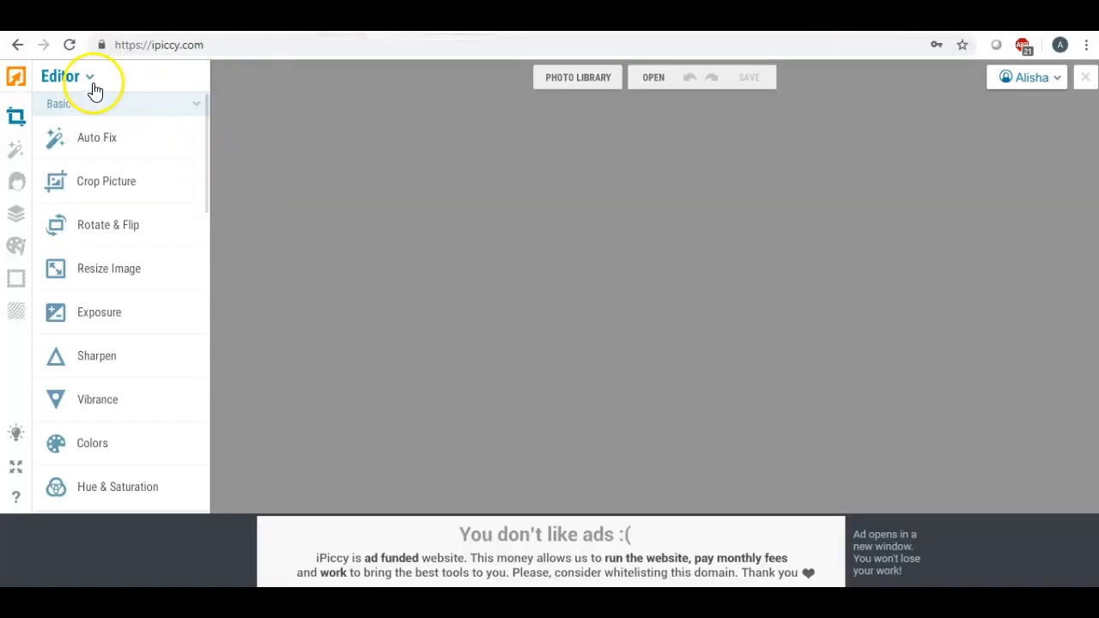
- Switch to Designer, create a 1280 x 720 blank canvas, and open the image gallery
{"action": "left_click", "coordinate": [91, 82]}
{"action": "left_click", "coordinate": [69, 150]}
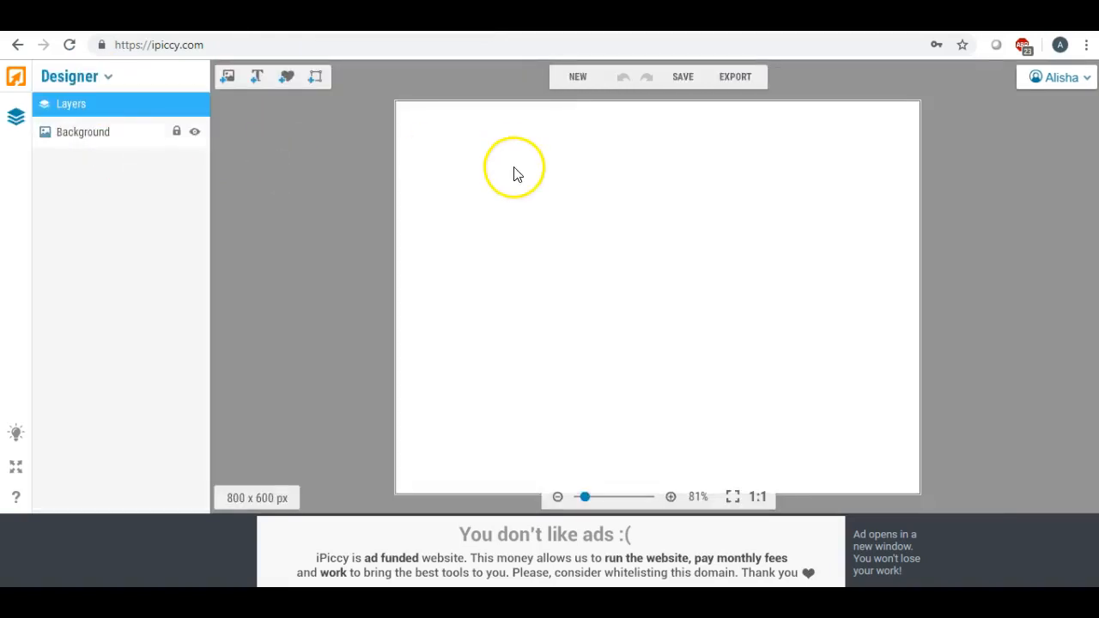
{"action": "left_click", "coordinate": [579, 82]}
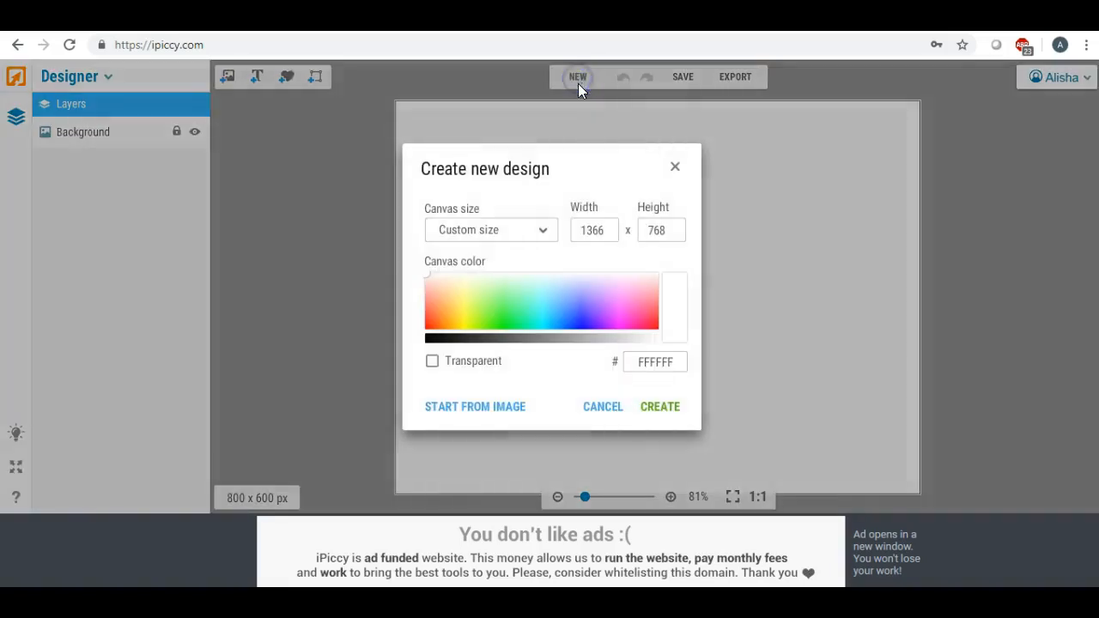
{"action": "double_click", "coordinate": [606, 230]}
{"action": "type", "text": "1280"}
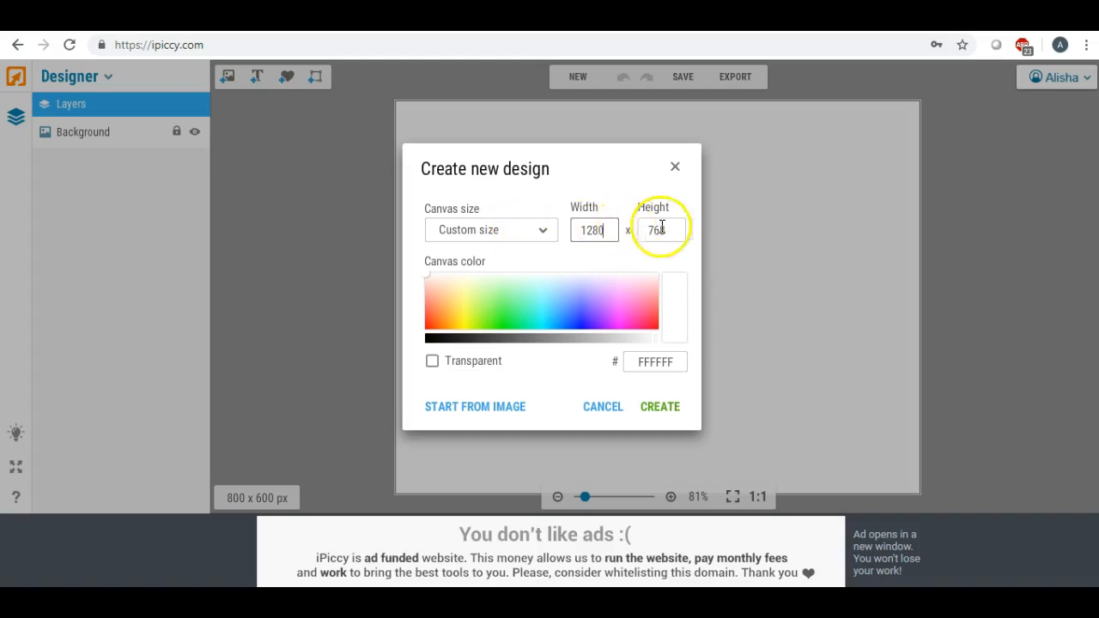
{"action": "left_click_drag", "start_coordinate": [672, 229], "coordinate": [603, 227]}
{"action": "type", "text": "720"}
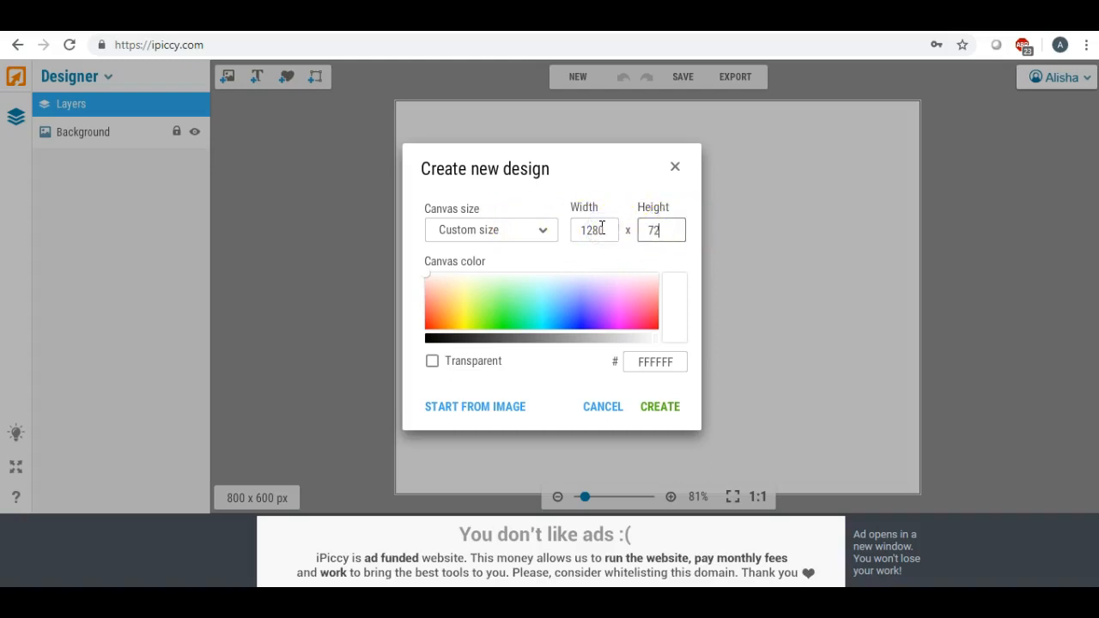
{"action": "left_click", "coordinate": [662, 408]}
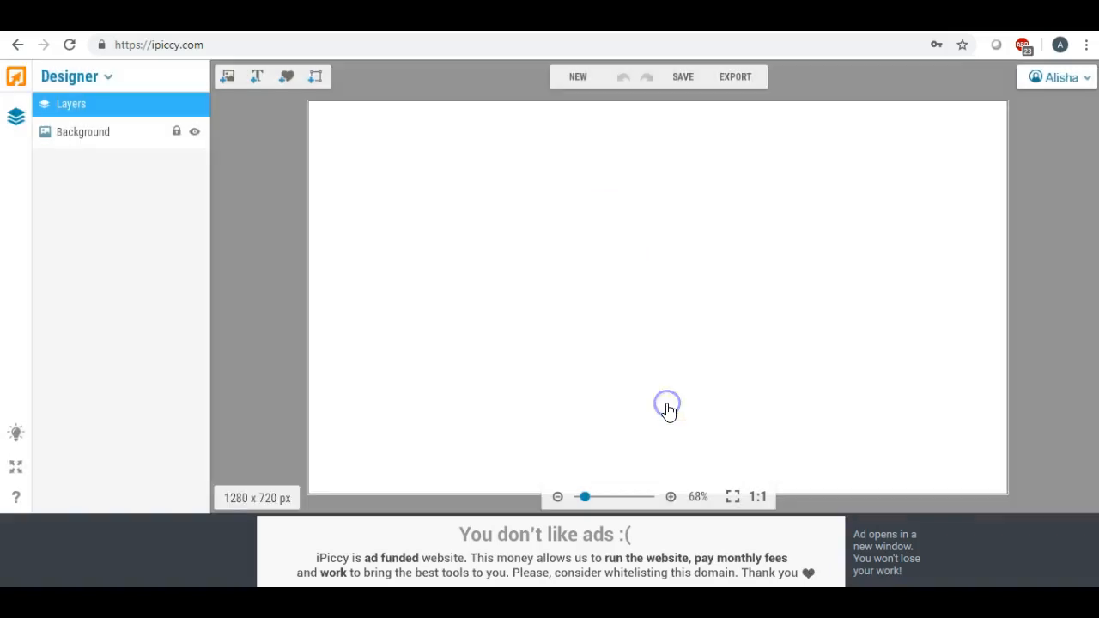
{"action": "left_click", "coordinate": [227, 78]}
- Upload WATERCOLORLOGO5 from the Desktop, drop it onto the canvas and enlarge it
{"action": "left_click", "coordinate": [110, 132]}
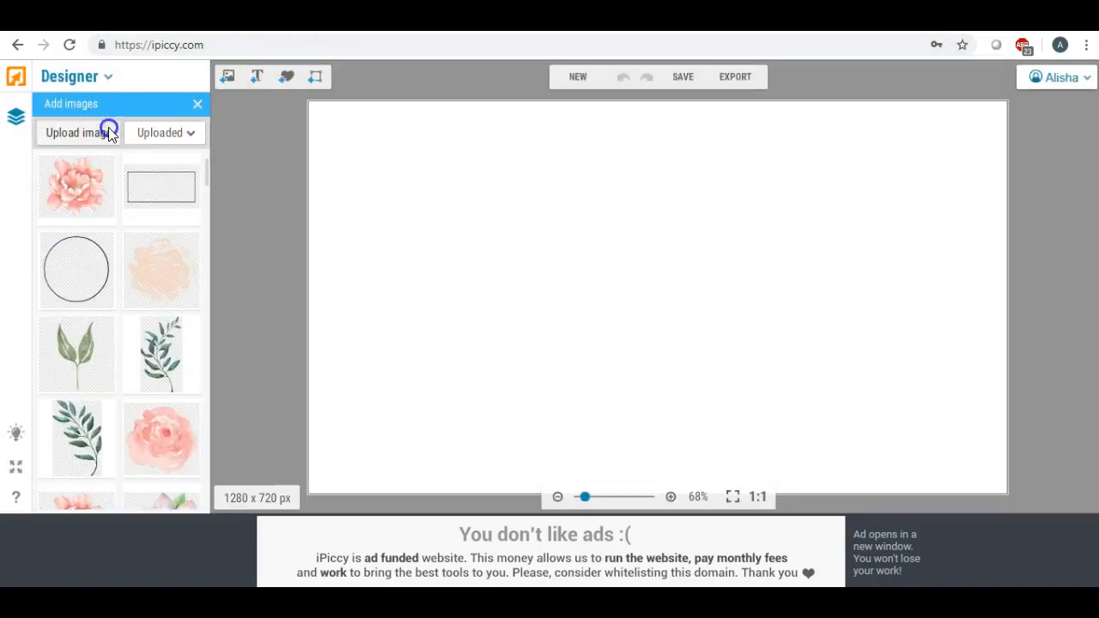
{"action": "left_click_drag", "start_coordinate": [434, 228], "coordinate": [435, 205]}
{"action": "left_click", "coordinate": [397, 221]}
{"action": "left_click_drag", "start_coordinate": [850, 229], "coordinate": [847, 356]}
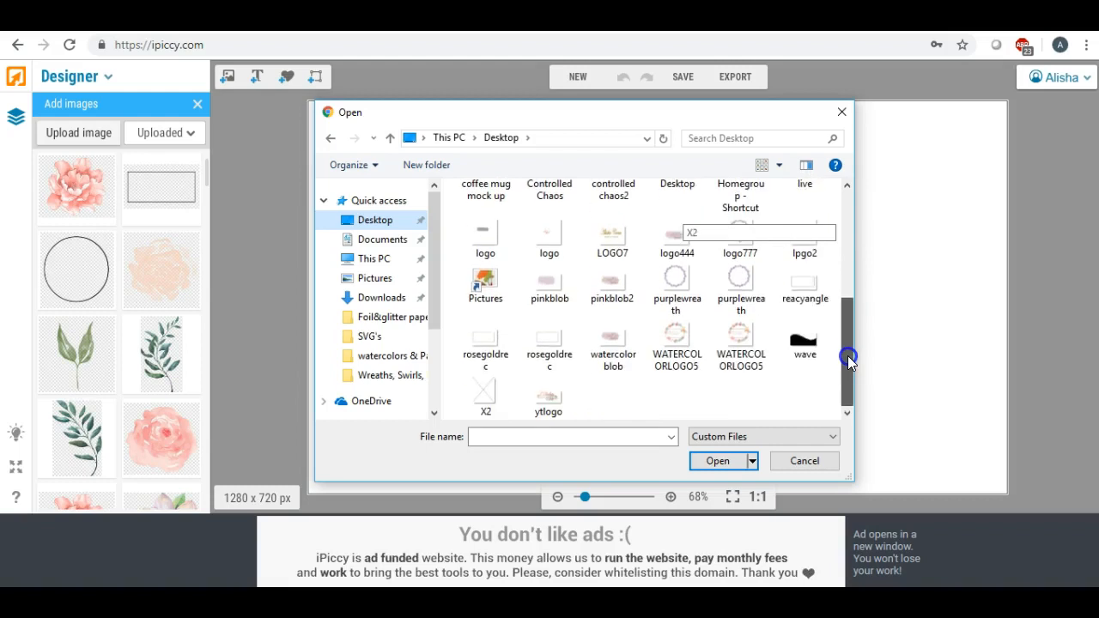
{"action": "double_click", "coordinate": [673, 348]}
{"action": "left_click_drag", "start_coordinate": [86, 197], "coordinate": [411, 204]}
{"action": "left_click_drag", "start_coordinate": [483, 270], "coordinate": [759, 476]}
- Move the wreath logo to the top-left and scale it to nearly full canvas height
{"action": "left_click_drag", "start_coordinate": [601, 343], "coordinate": [544, 297]}
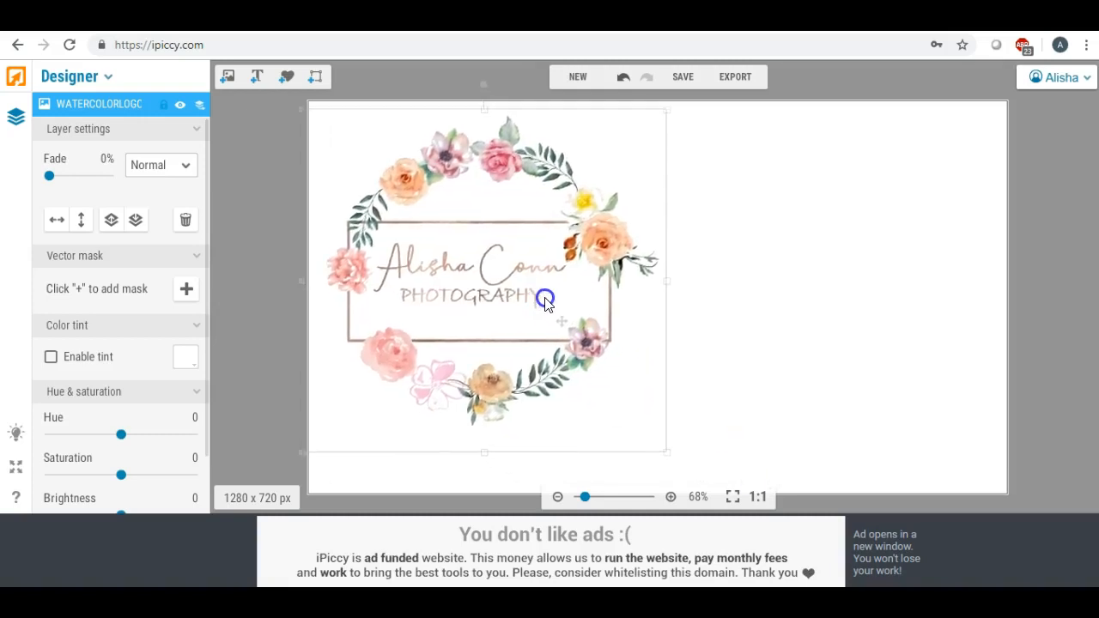
{"action": "left_click_drag", "start_coordinate": [667, 449], "coordinate": [712, 489]}
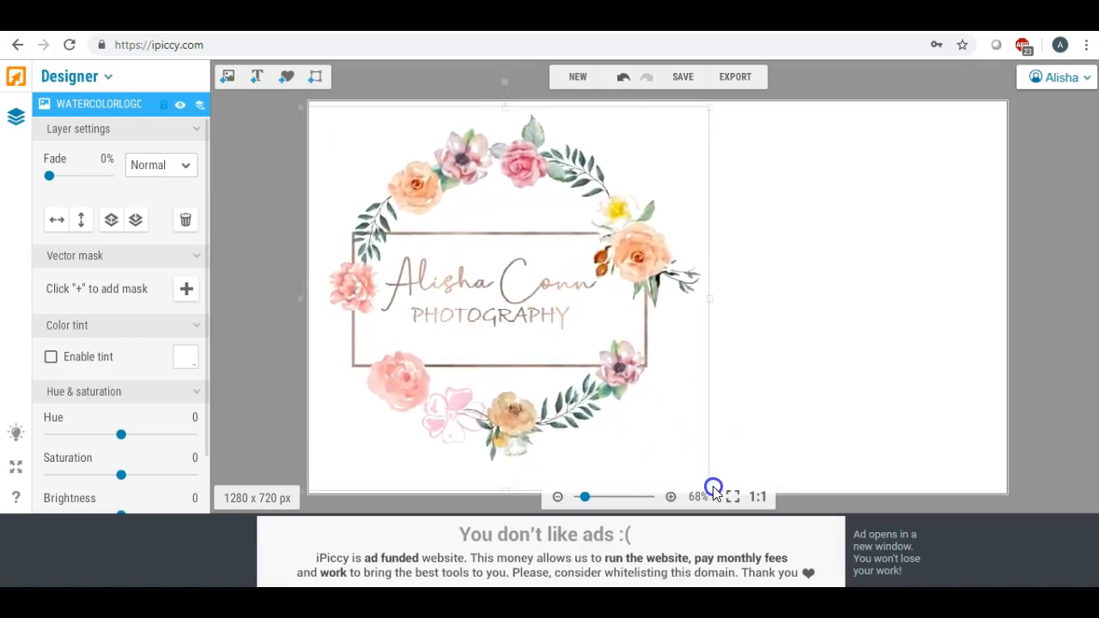
{"action": "left_click_drag", "start_coordinate": [572, 321], "coordinate": [567, 318]}
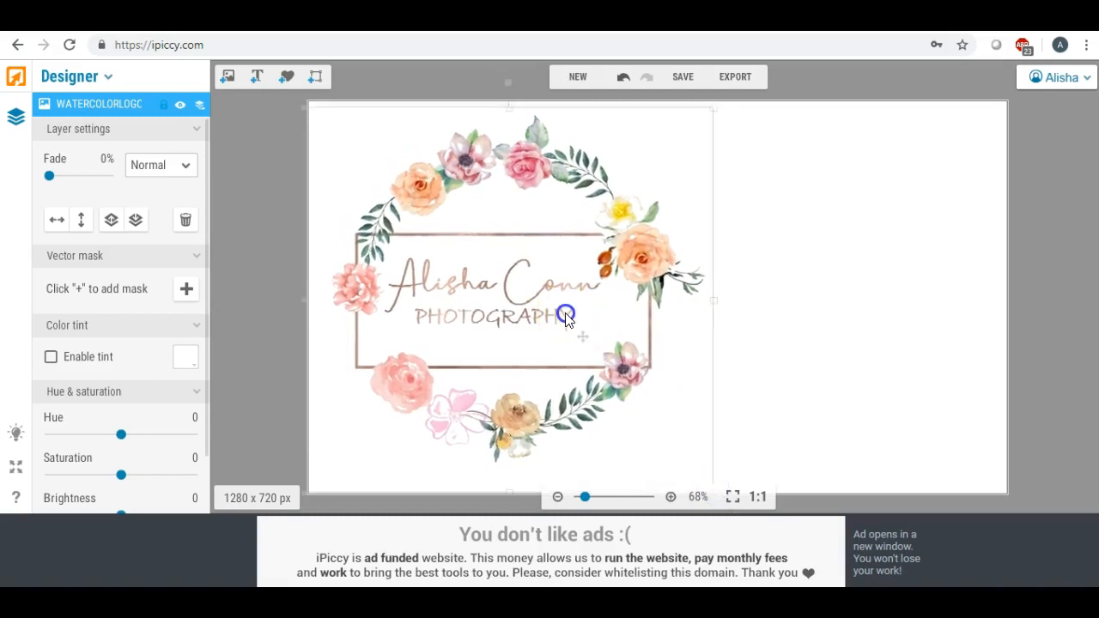
{"action": "left_click", "coordinate": [792, 317]}
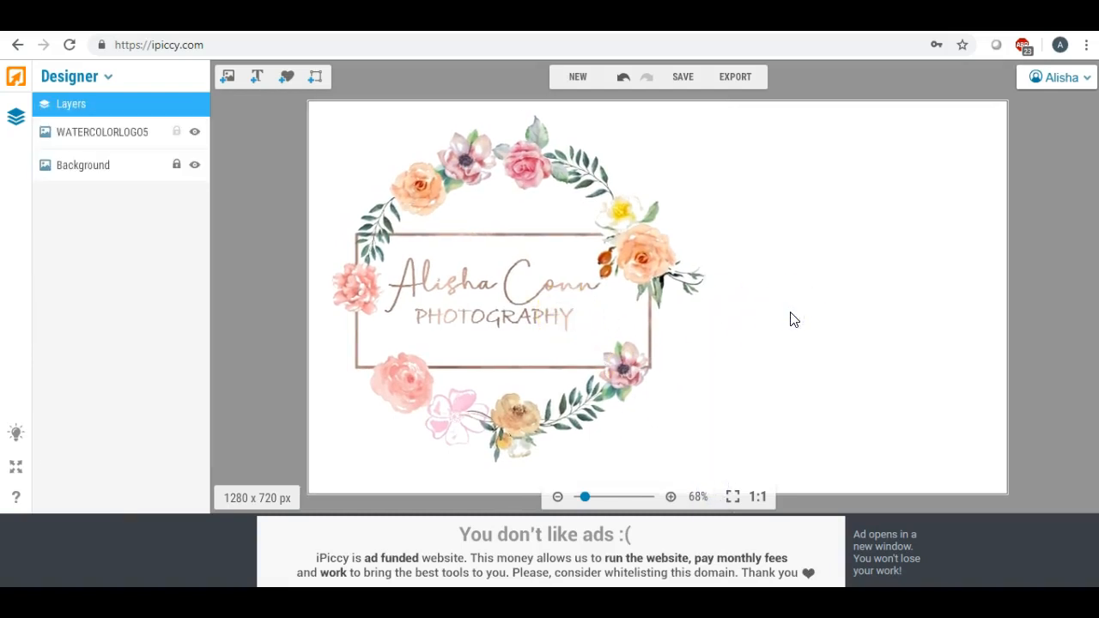